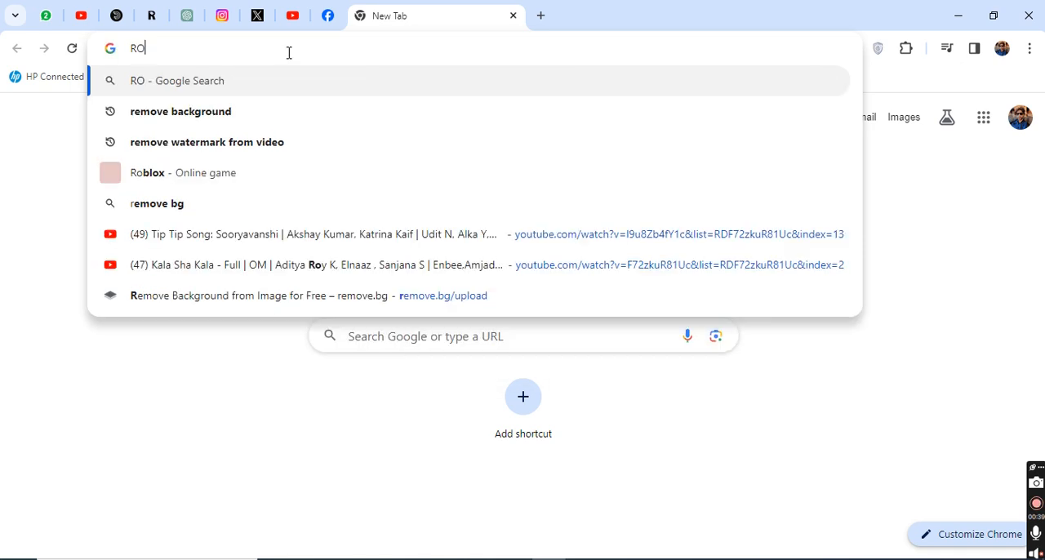
Step: Search Google for "romania government scholarship" and open the Scholarships in Romania website
{"action": "type", "text": "GOVER"}
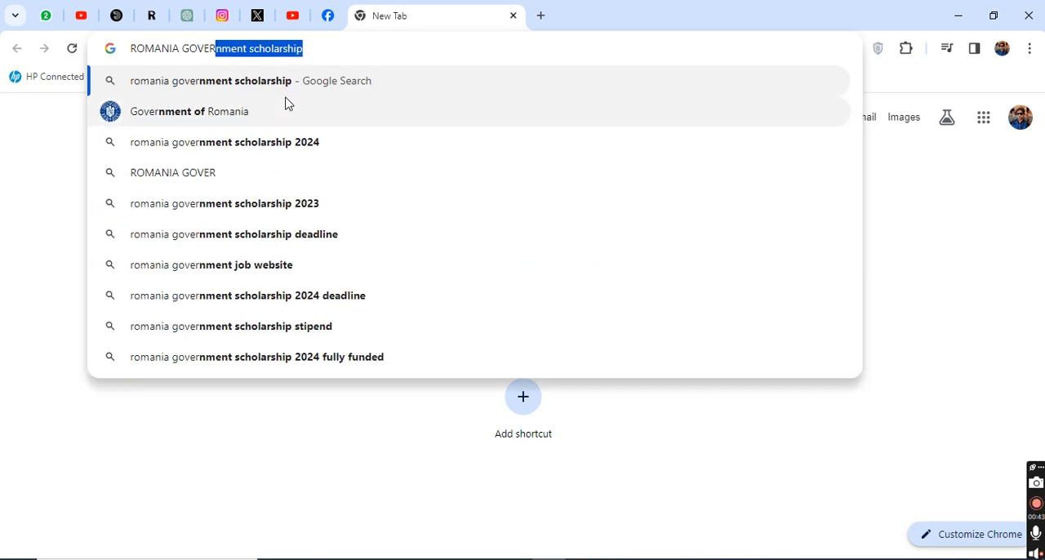
{"action": "left_click", "coordinate": [289, 83]}
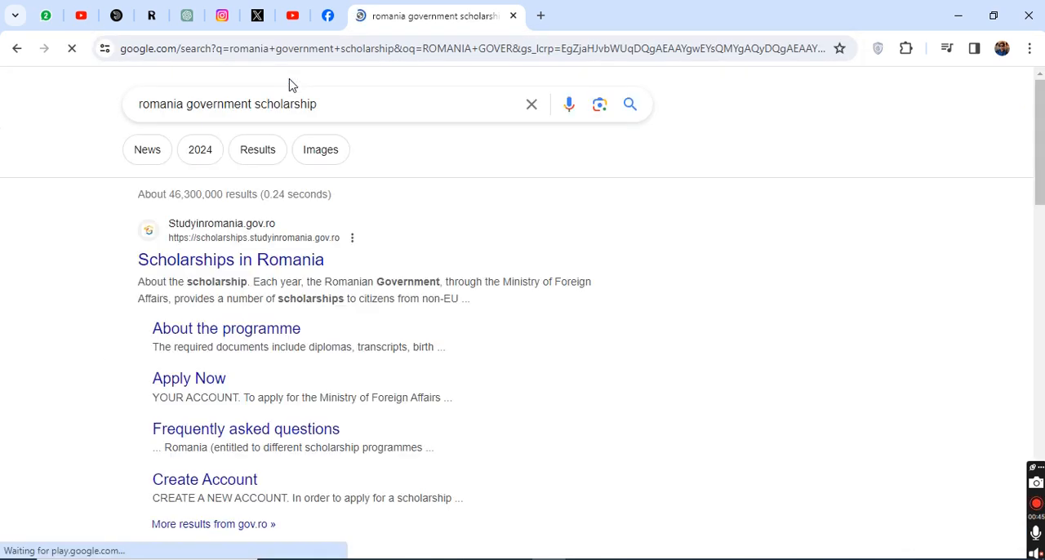
{"action": "left_click", "coordinate": [227, 268]}
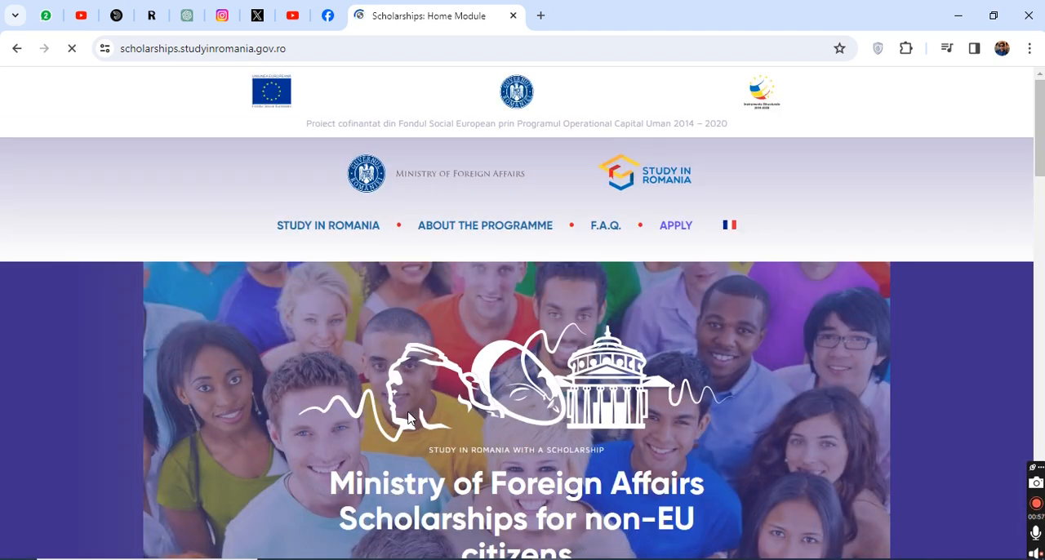
Step: Open the scholarship login page from the banner announcing applications by 16 March 2024
{"action": "scroll", "coordinate": [402, 379], "scroll_direction": "down", "scroll_amount": 6}
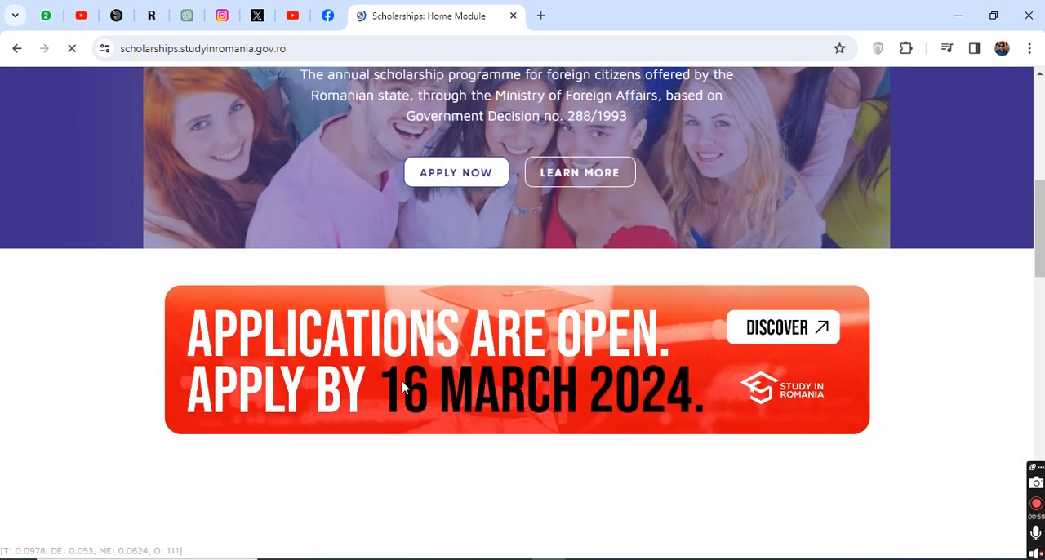
{"action": "scroll", "coordinate": [401, 382], "scroll_direction": "up", "scroll_amount": 2}
{"action": "scroll", "coordinate": [402, 381], "scroll_direction": "up", "scroll_amount": 2}
{"action": "scroll", "coordinate": [408, 400], "scroll_direction": "down", "scroll_amount": 4}
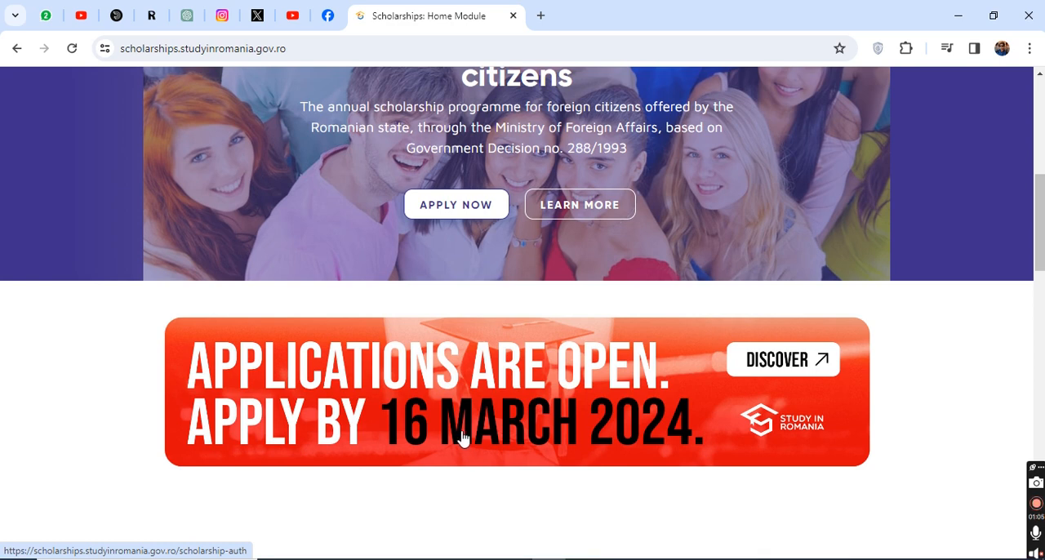
{"action": "left_click", "coordinate": [532, 407]}
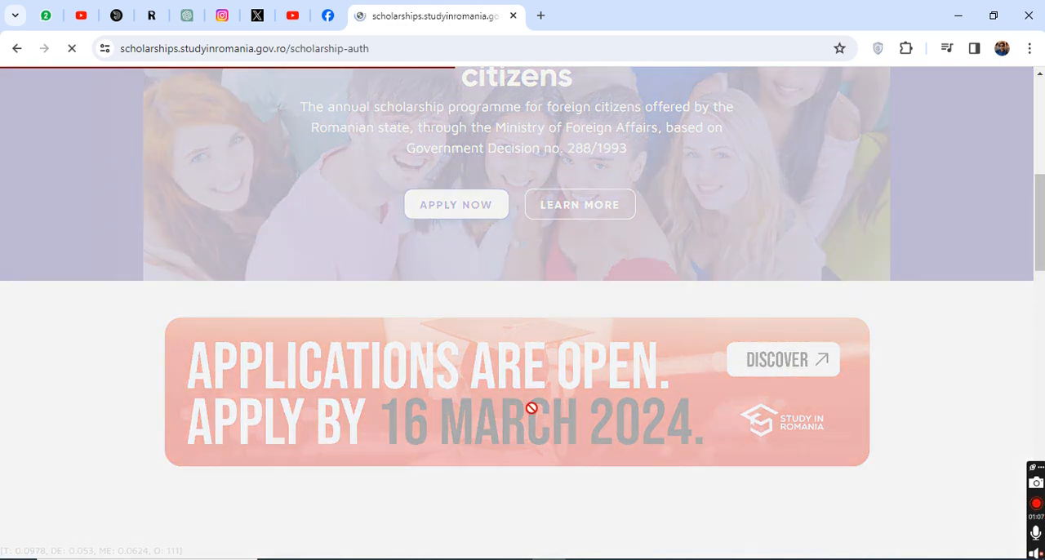
Step: Review the login page and open the form for creating a new account
{"action": "scroll", "coordinate": [356, 410], "scroll_direction": "down", "scroll_amount": 2}
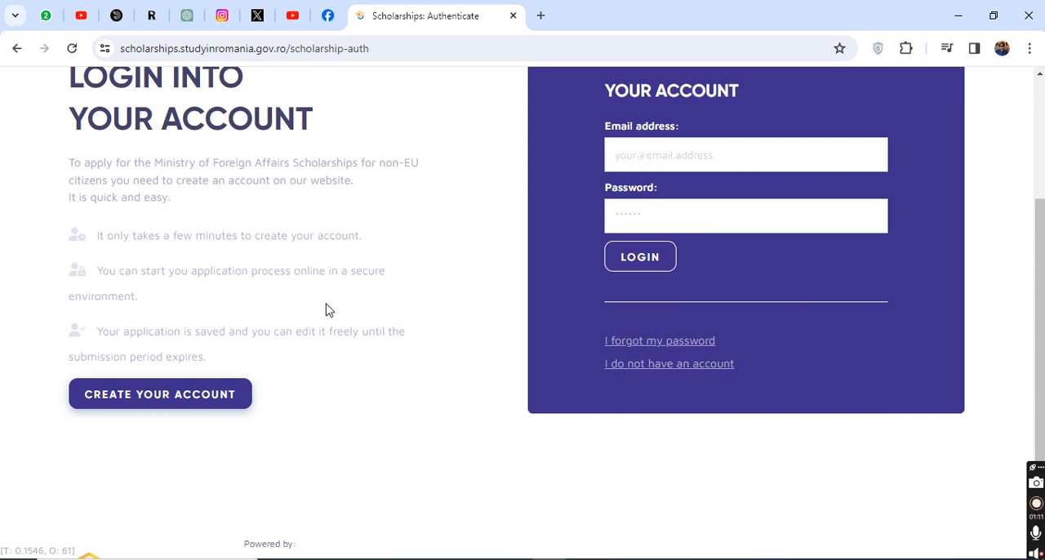
{"action": "scroll", "coordinate": [273, 282], "scroll_direction": "up", "scroll_amount": 1}
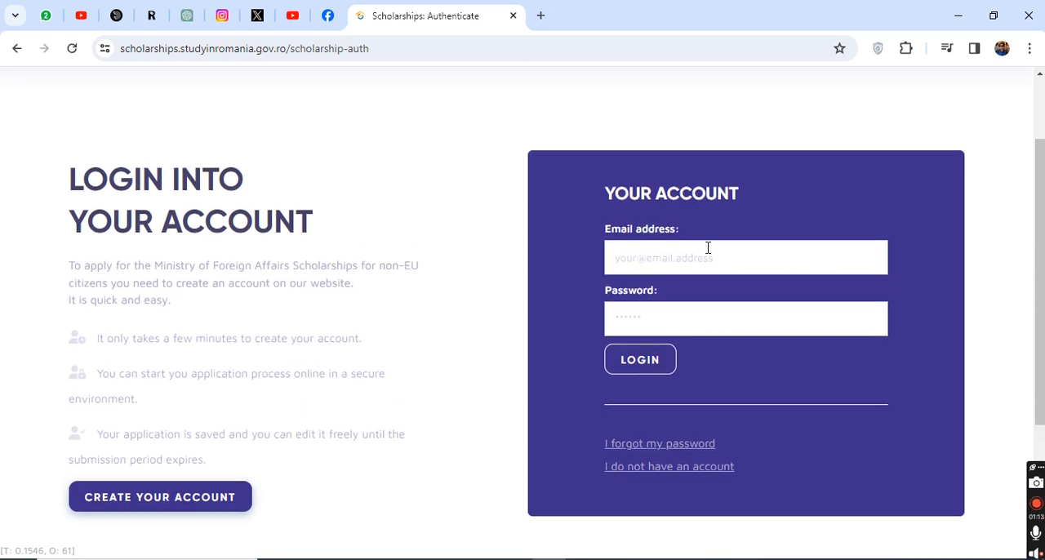
{"action": "scroll", "coordinate": [718, 272], "scroll_direction": "up", "scroll_amount": 1}
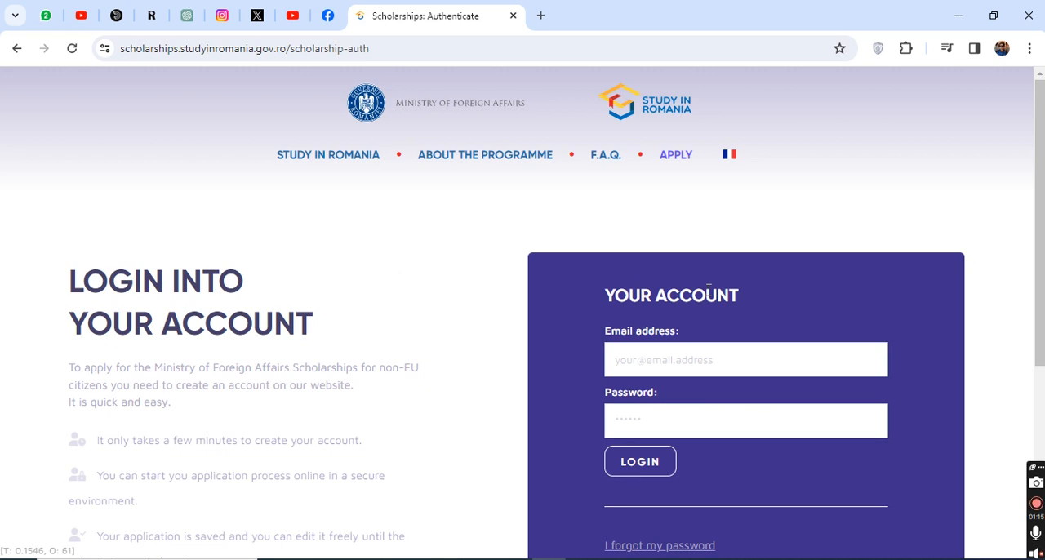
{"action": "scroll", "coordinate": [708, 291], "scroll_direction": "down", "scroll_amount": 1}
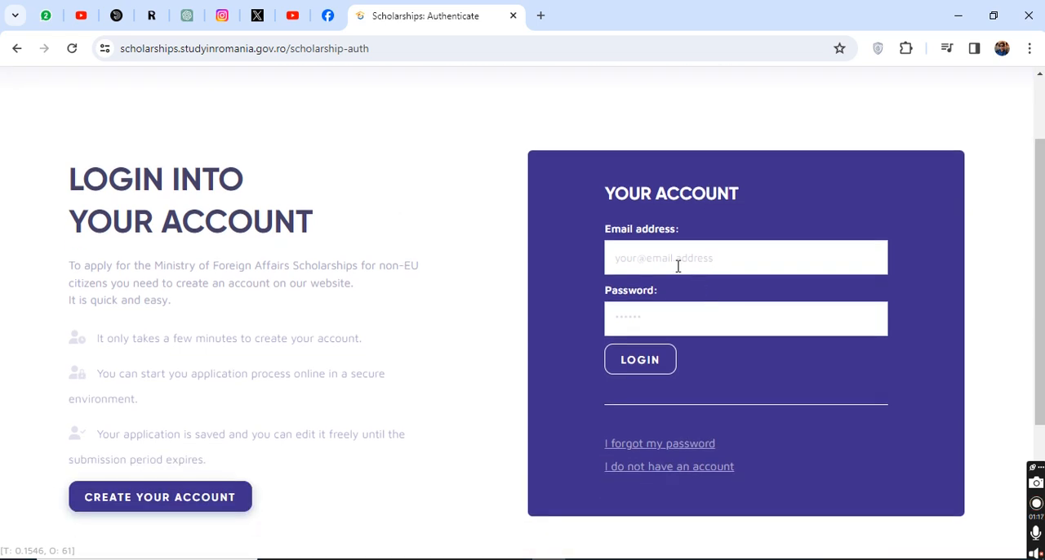
{"action": "scroll", "coordinate": [276, 409], "scroll_direction": "down", "scroll_amount": 1}
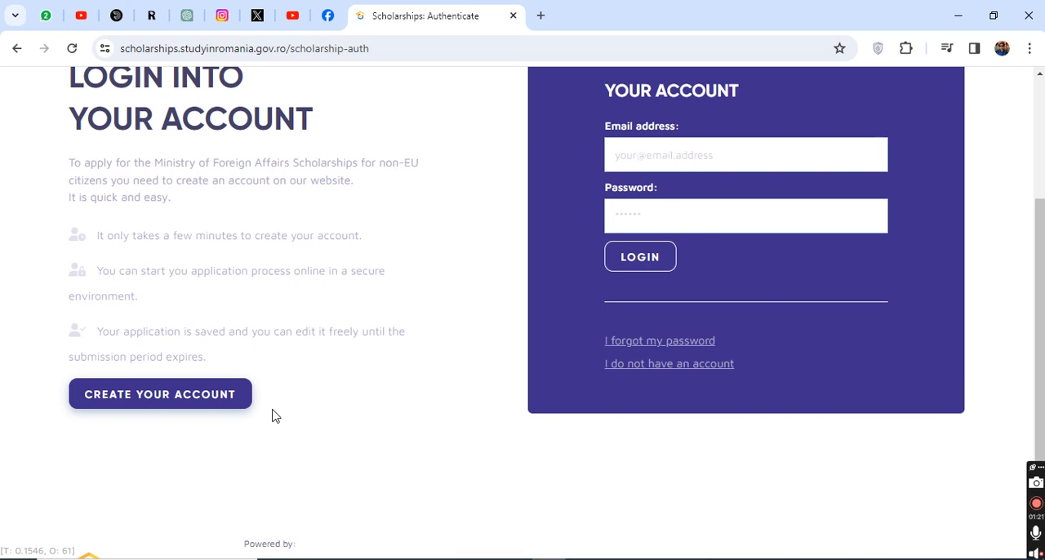
{"action": "scroll", "coordinate": [270, 418], "scroll_direction": "up", "scroll_amount": 1}
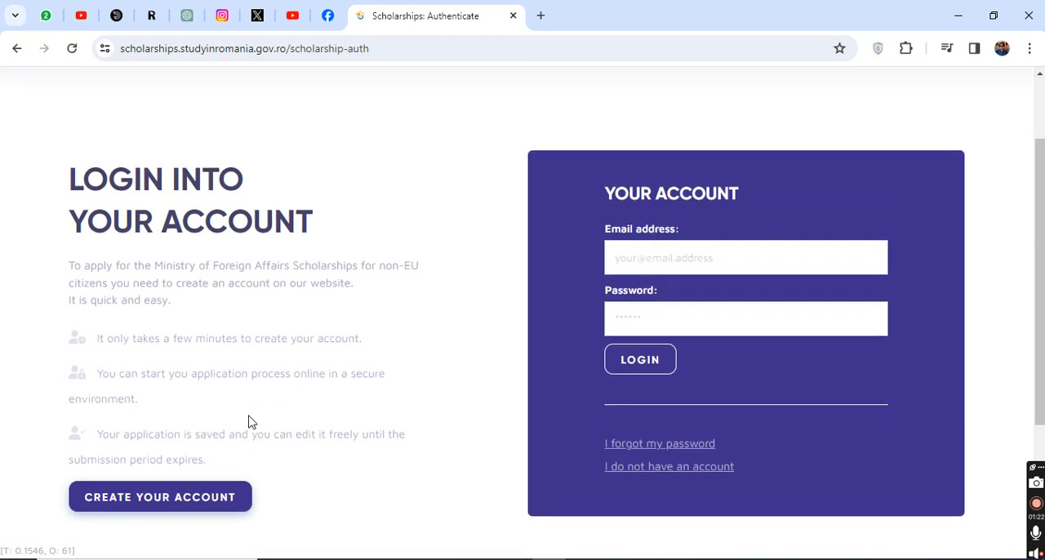
{"action": "left_click", "coordinate": [187, 504]}
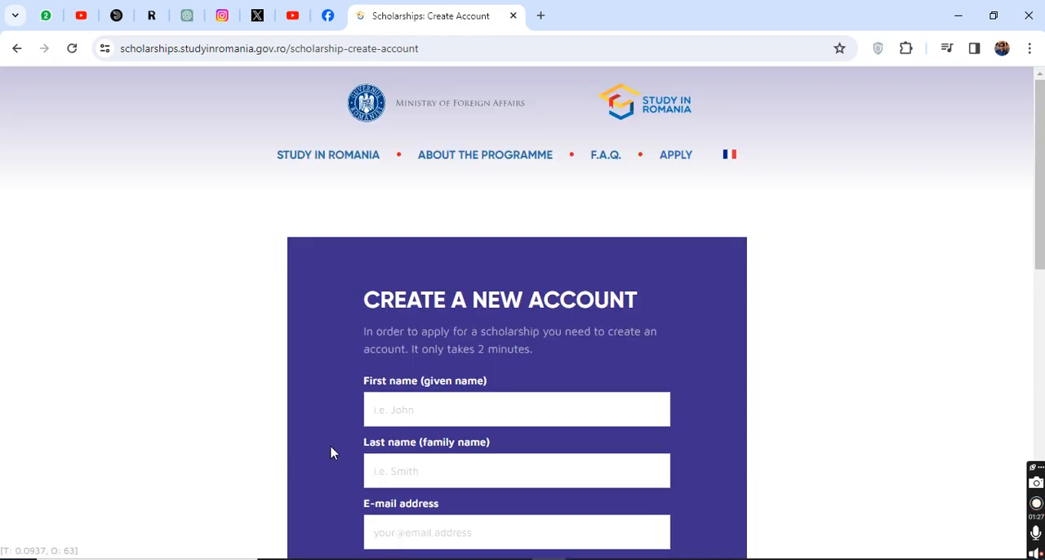
Step: Fill in the applicant's first name, last name and e-mail address in the new account form
{"action": "scroll", "coordinate": [354, 457], "scroll_direction": "down", "scroll_amount": 4}
{"action": "scroll", "coordinate": [406, 148], "scroll_direction": "up", "scroll_amount": 1}
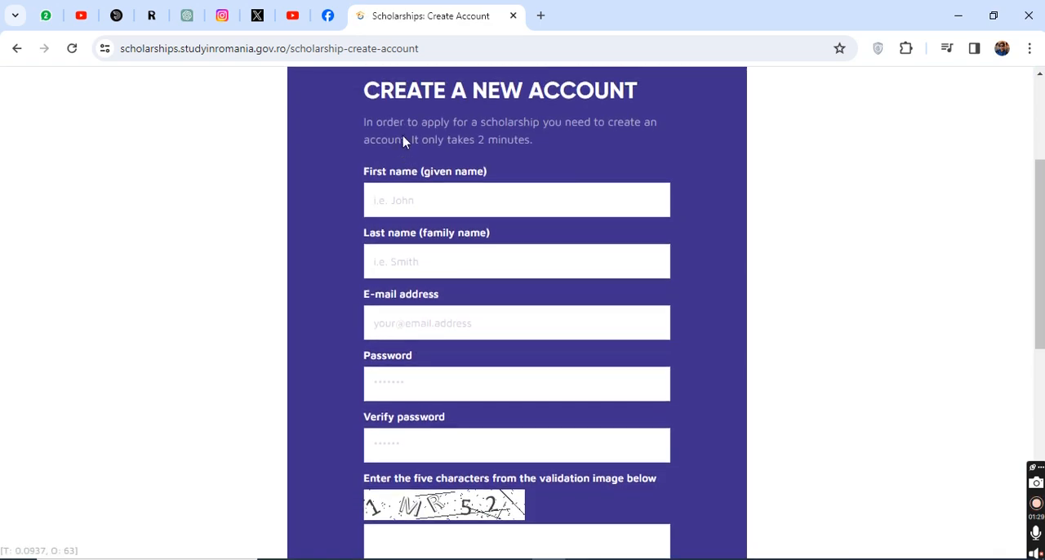
{"action": "left_click", "coordinate": [382, 197]}
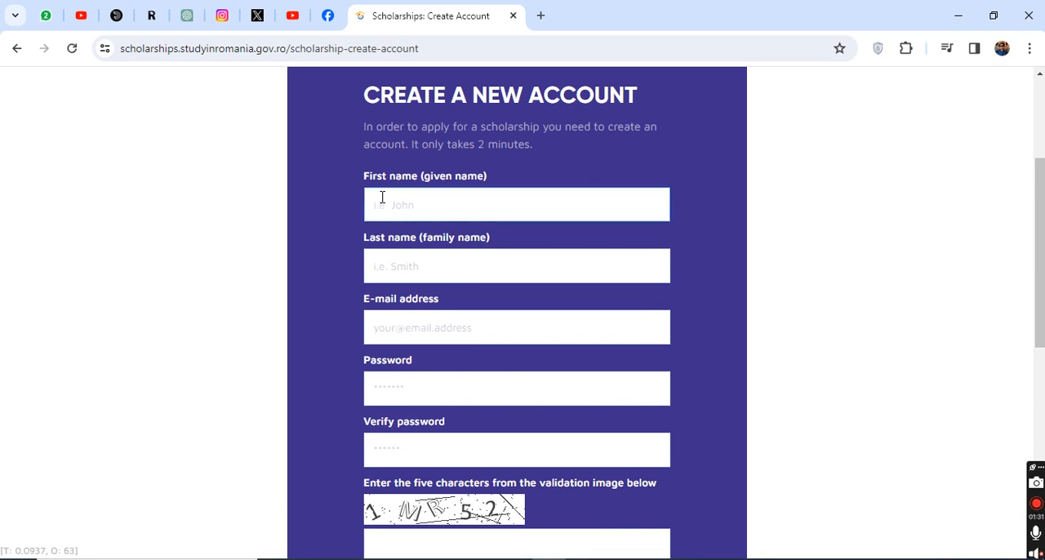
{"action": "left_click", "coordinate": [432, 264]}
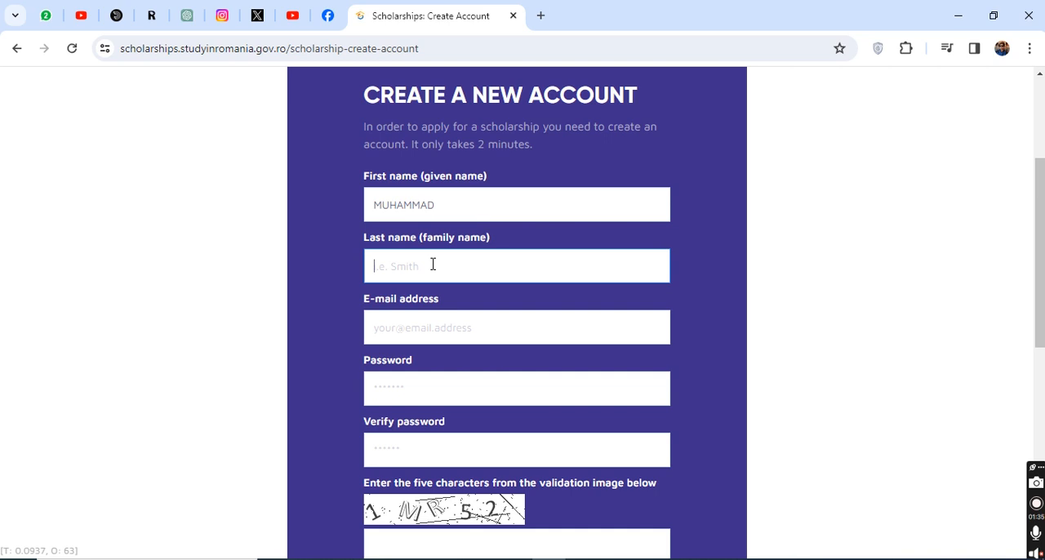
{"action": "left_click", "coordinate": [428, 321]}
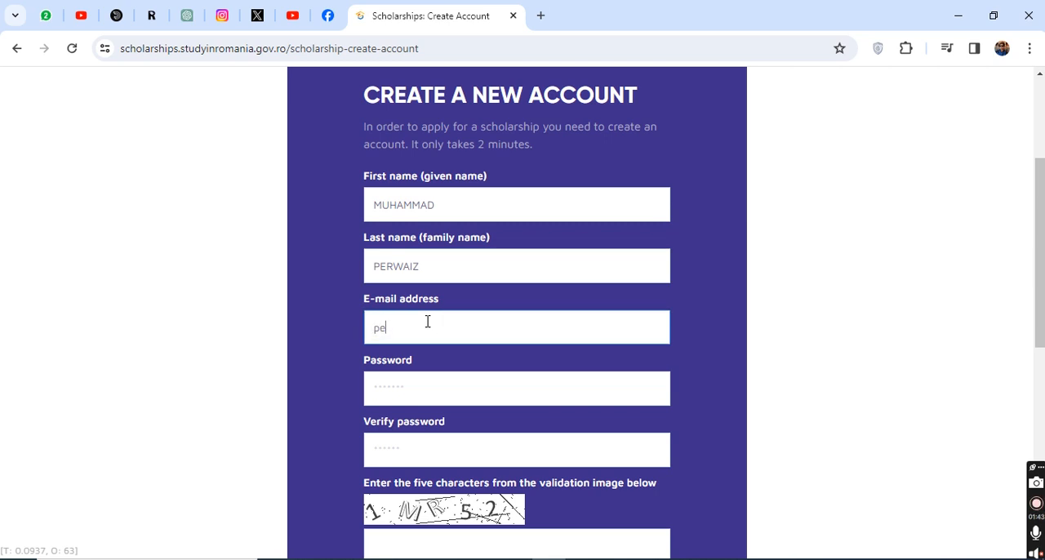
Step: Enter the account password and repeat it in the Verify password field
{"action": "left_click", "coordinate": [427, 379]}
{"action": "type", "text": "p****"}
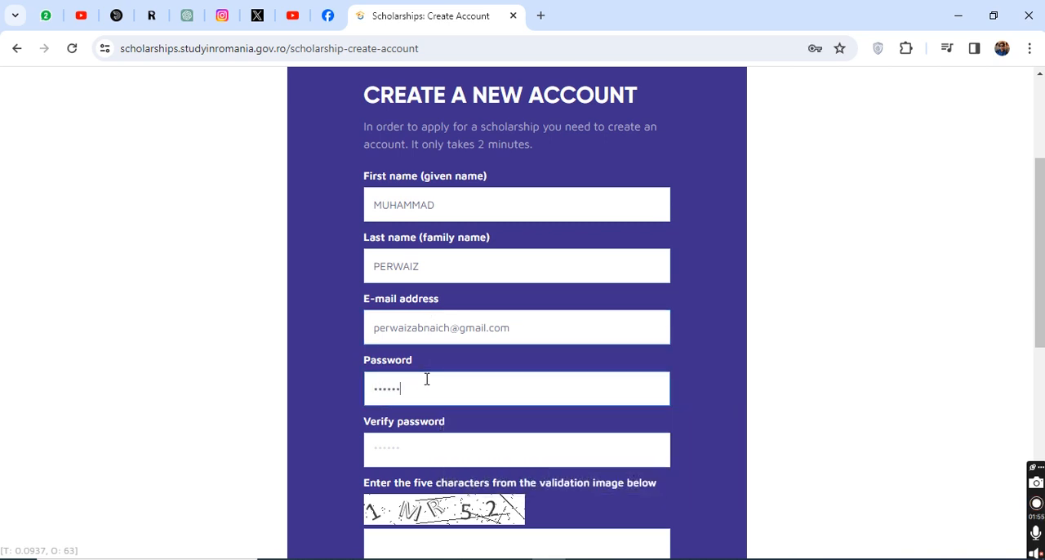
{"action": "left_click", "coordinate": [465, 434]}
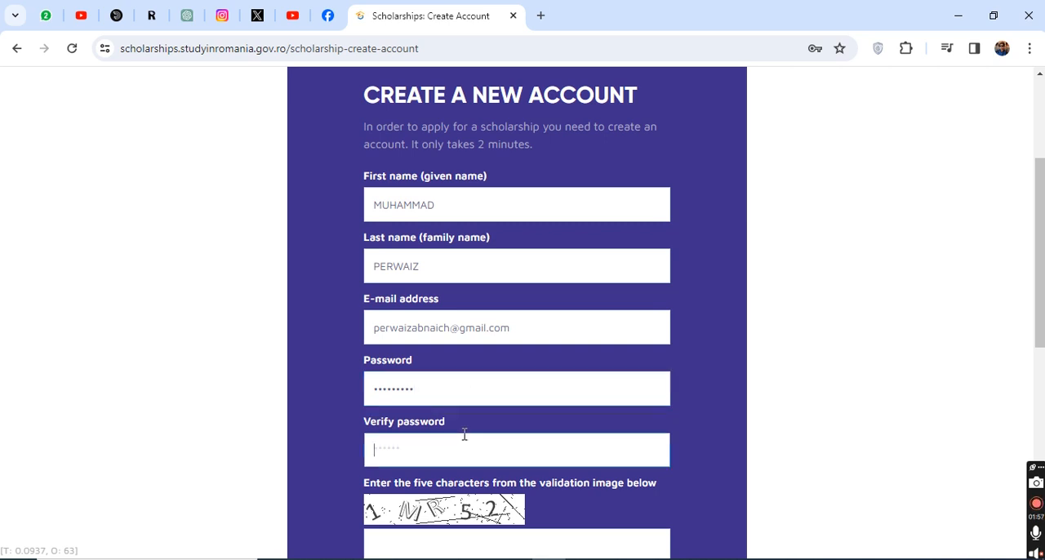
{"action": "type", "text": "*********"}
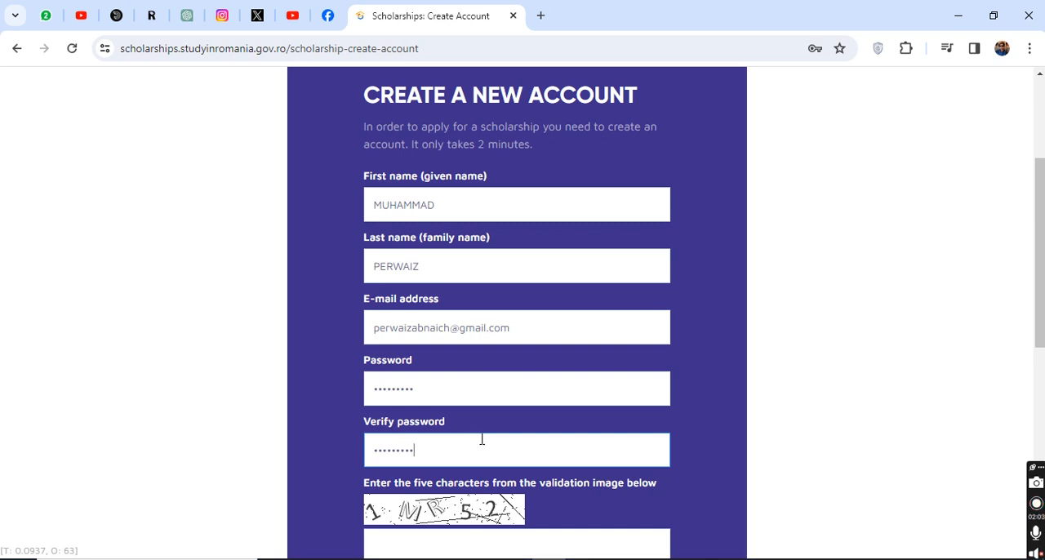
Step: Enter the five characters from the validation image and accept the Terms and Conditions agreement
{"action": "scroll", "coordinate": [449, 333], "scroll_direction": "down", "scroll_amount": 1}
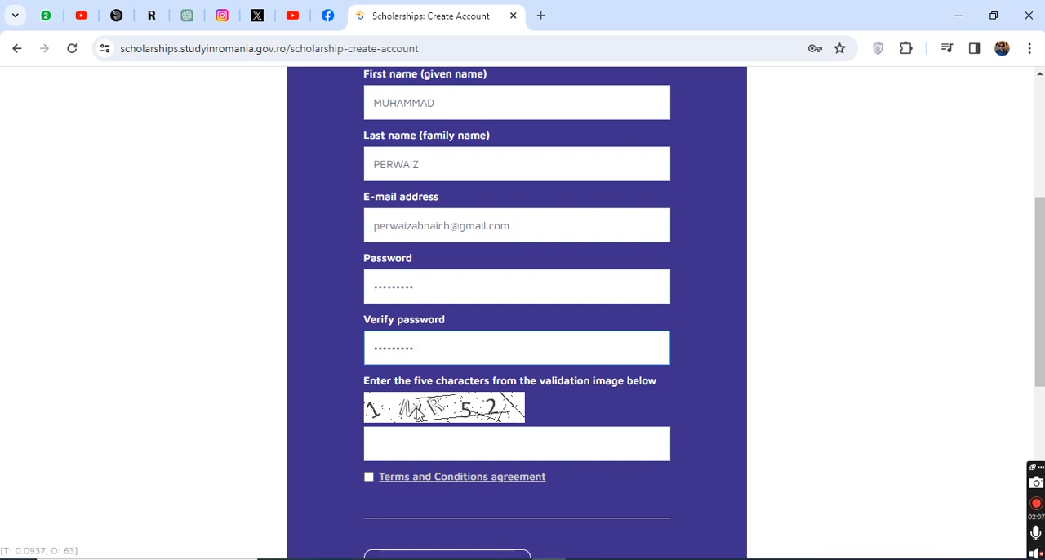
{"action": "left_click", "coordinate": [409, 438]}
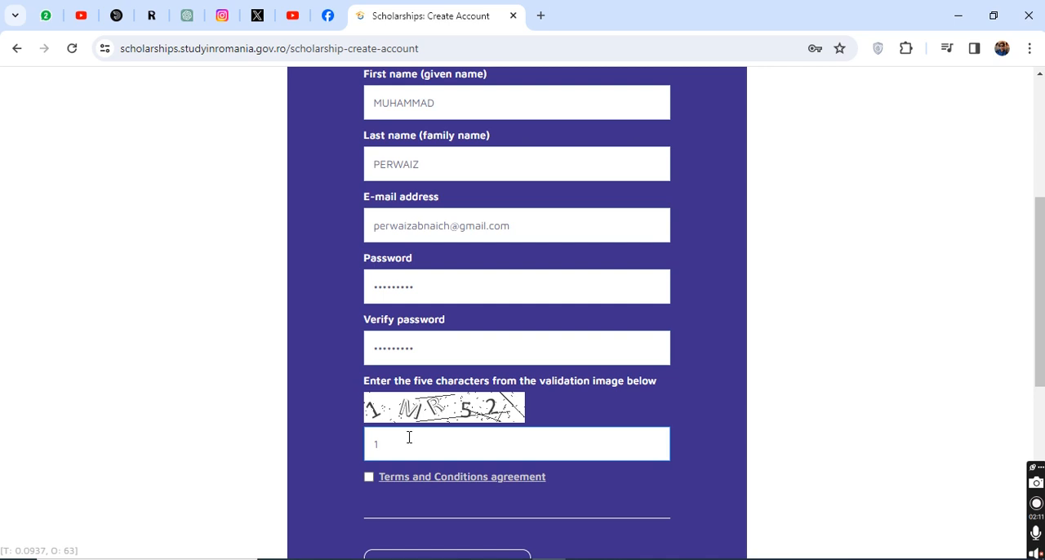
{"action": "type", "text": "1MR52"}
{"action": "scroll", "coordinate": [405, 433], "scroll_direction": "up", "scroll_amount": 3}
{"action": "scroll", "coordinate": [406, 429], "scroll_direction": "down", "scroll_amount": 4}
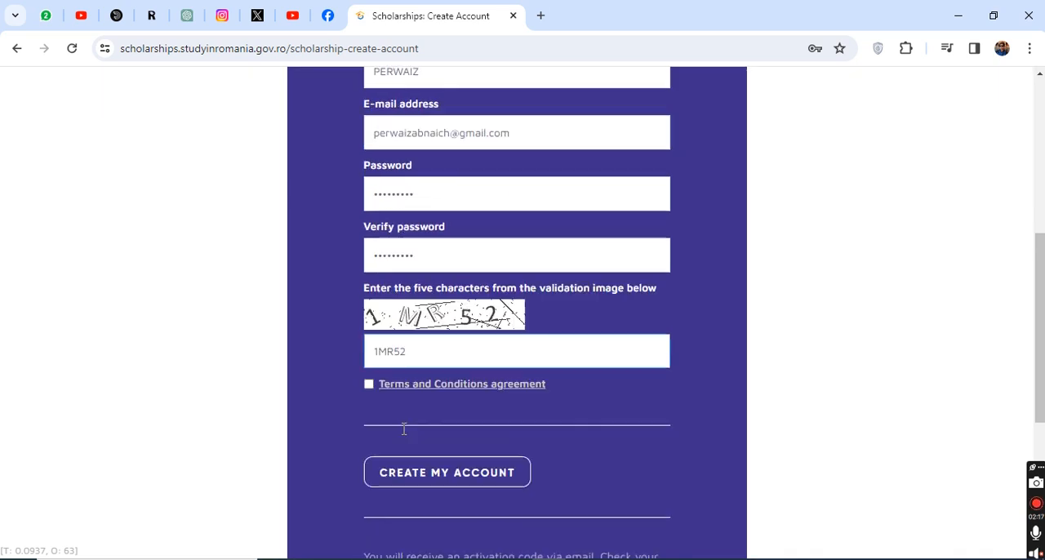
{"action": "left_click", "coordinate": [370, 380]}
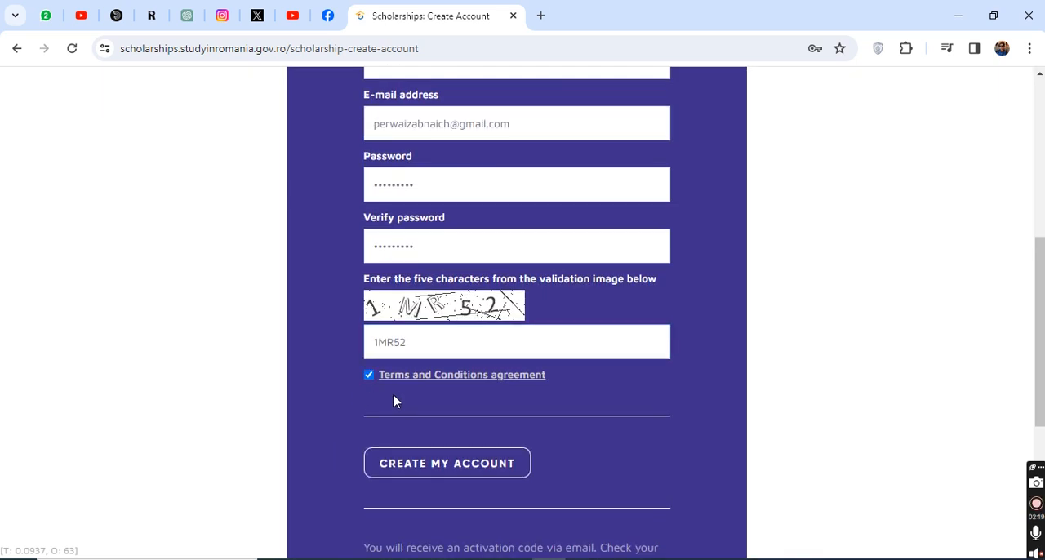
Step: Submit the new account registration and save the login in the browser's password manager
{"action": "scroll", "coordinate": [414, 415], "scroll_direction": "down", "scroll_amount": 1}
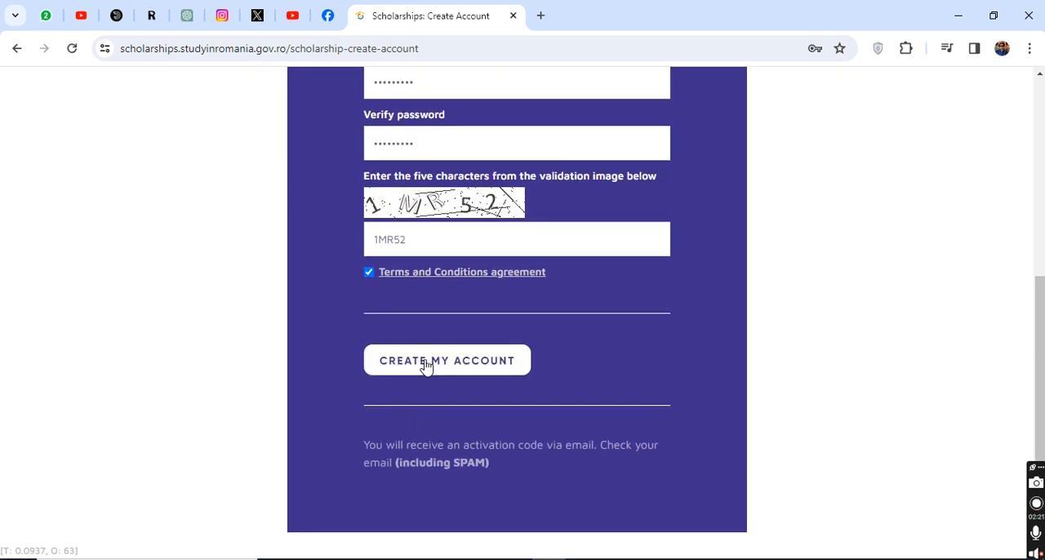
{"action": "left_click", "coordinate": [427, 365]}
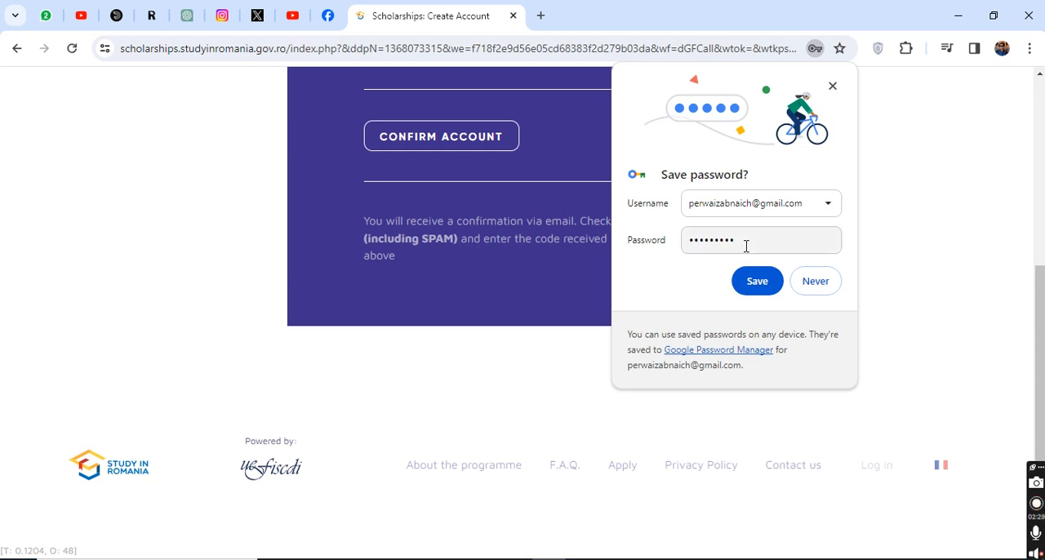
{"action": "left_click", "coordinate": [768, 284]}
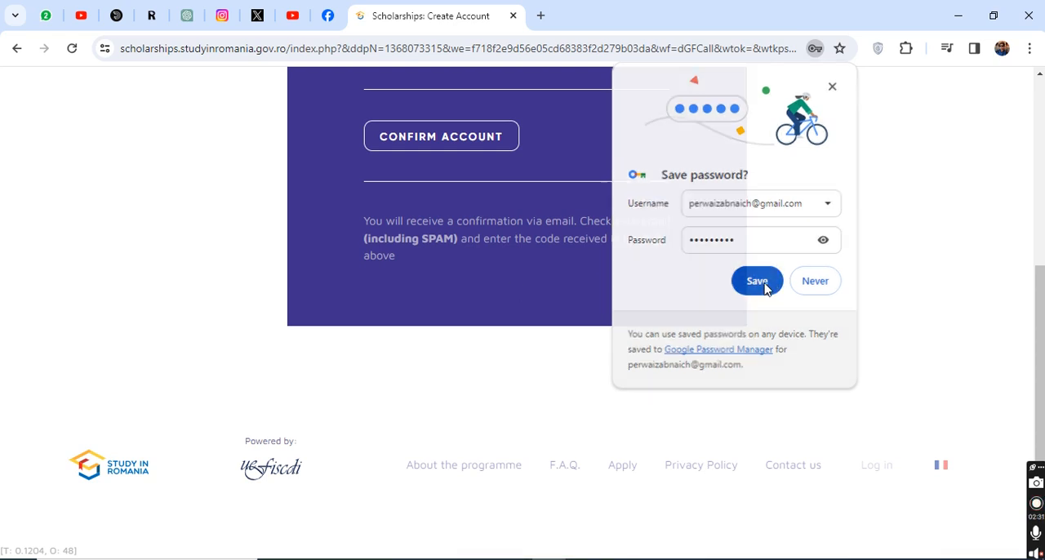
{"action": "scroll", "coordinate": [632, 260], "scroll_direction": "up", "scroll_amount": 4}
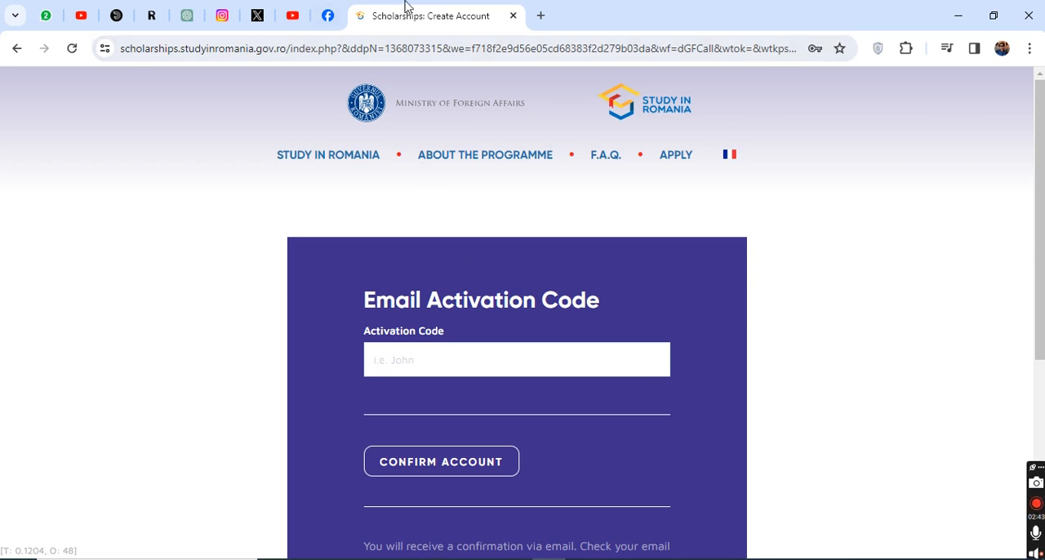
Step: Open Gmail in a new browser tab, dismissing the recovery info notice and closing the contacts side panel
{"action": "left_click", "coordinate": [540, 17]}
{"action": "left_click", "coordinate": [508, 49]}
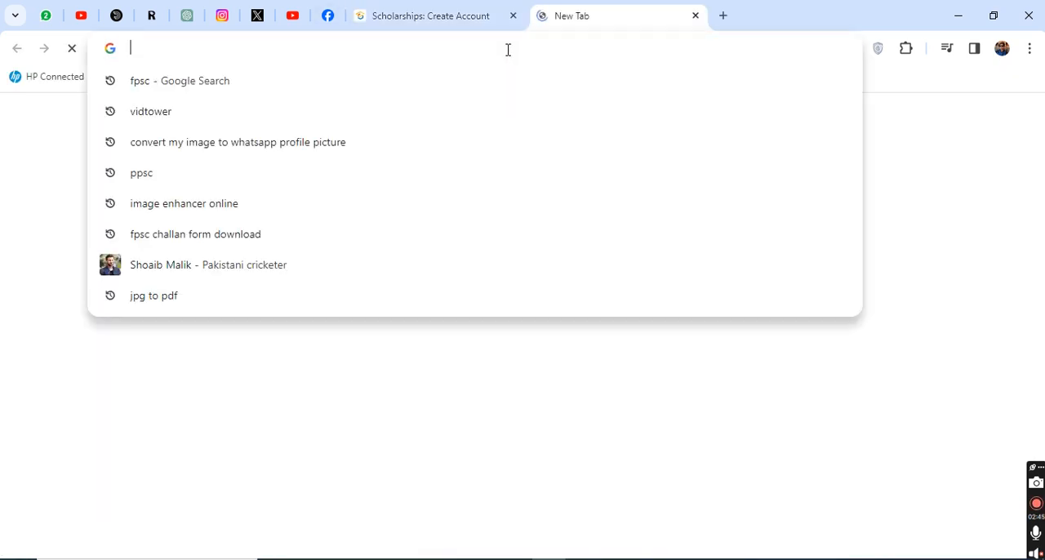
{"action": "type", "text": "GM"}
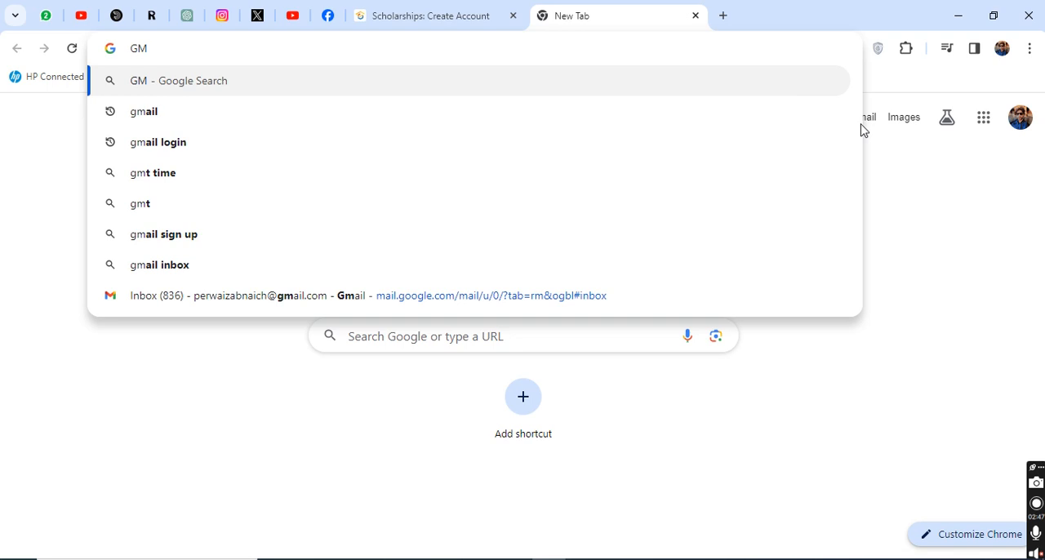
{"action": "left_click", "coordinate": [871, 122]}
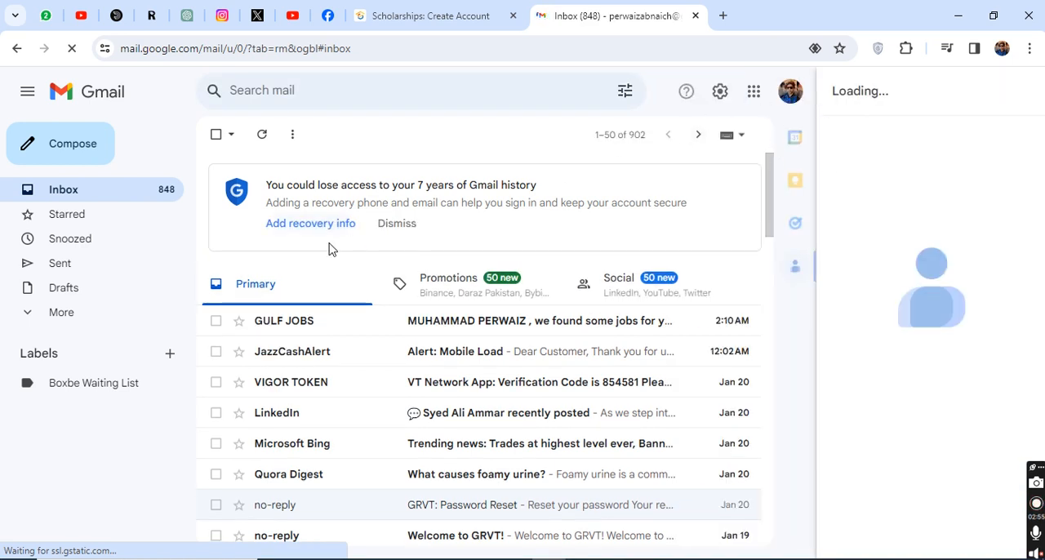
{"action": "left_click", "coordinate": [398, 224]}
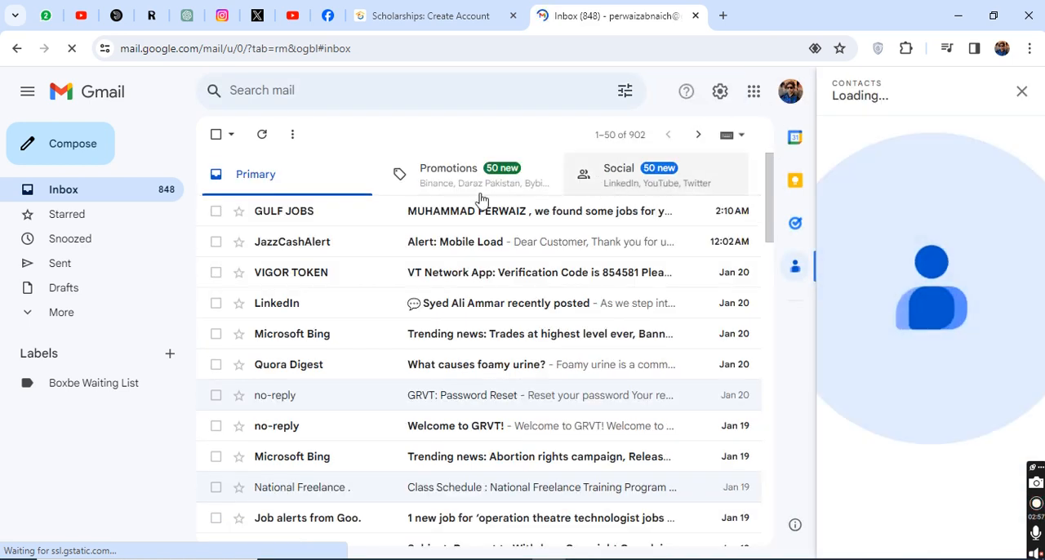
{"action": "left_click", "coordinate": [1021, 92]}
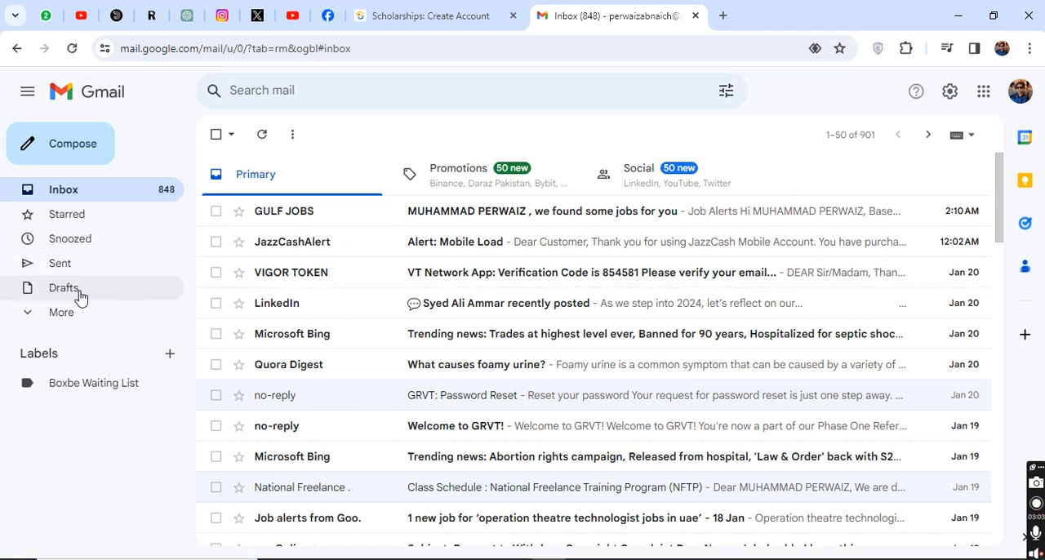
Step: Expand the full list of mail folders and open the Spam folder to find the account activation e-mail
{"action": "left_click", "coordinate": [49, 313]}
{"action": "scroll", "coordinate": [114, 327], "scroll_direction": "down", "scroll_amount": 2}
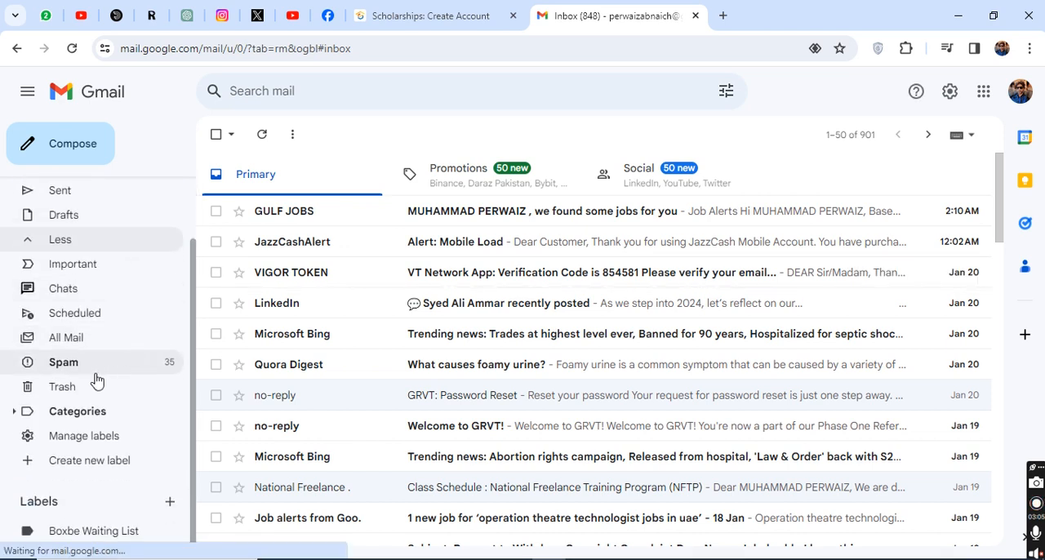
{"action": "left_click", "coordinate": [98, 365]}
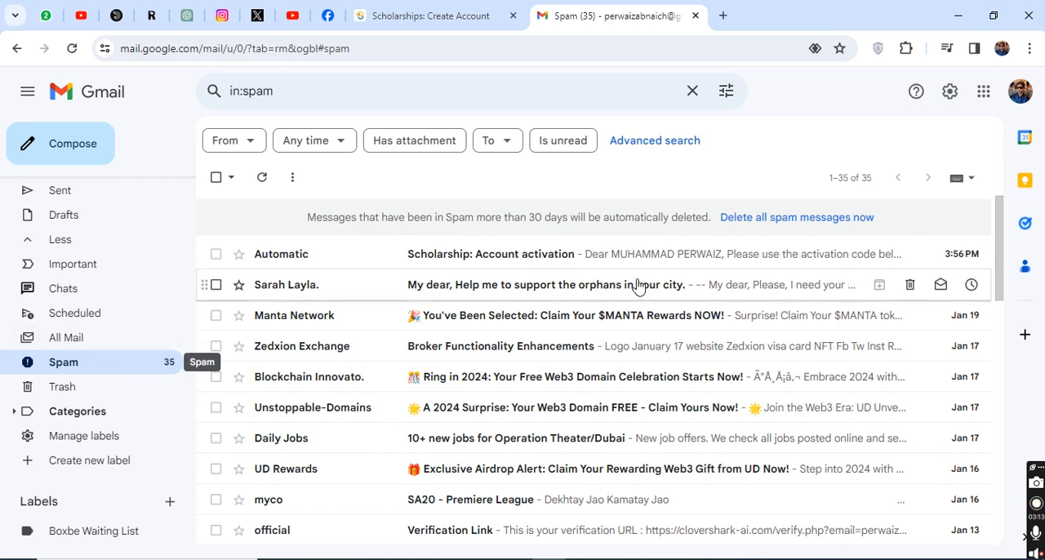
Step: Open the scholarship account activation e-mail in the Spam folder and copy the activation code from its message body
{"action": "left_click", "coordinate": [520, 257]}
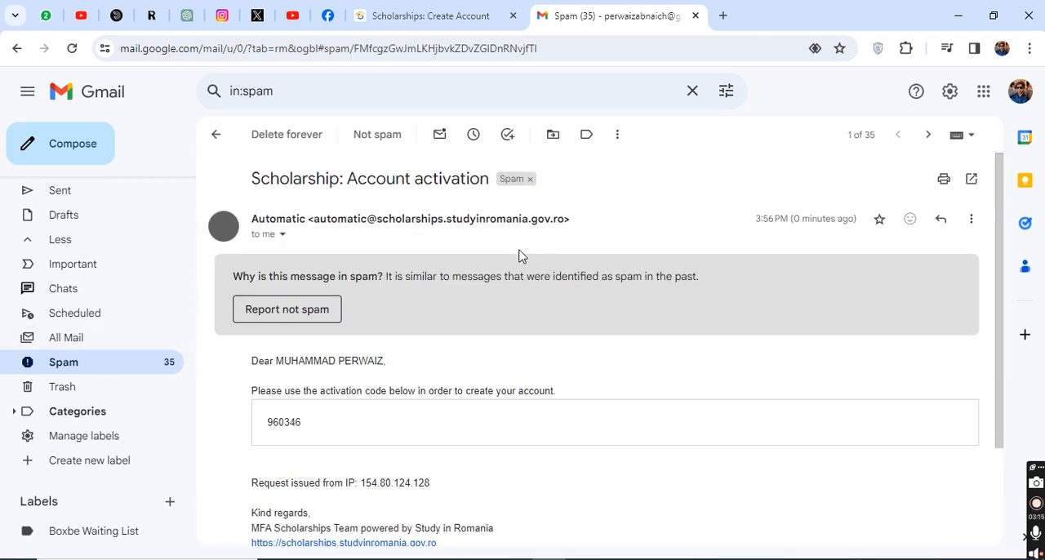
{"action": "scroll", "coordinate": [355, 315], "scroll_direction": "down", "scroll_amount": 2}
{"action": "double_click", "coordinate": [289, 325]}
{"action": "key", "text": "ctrl+c"}
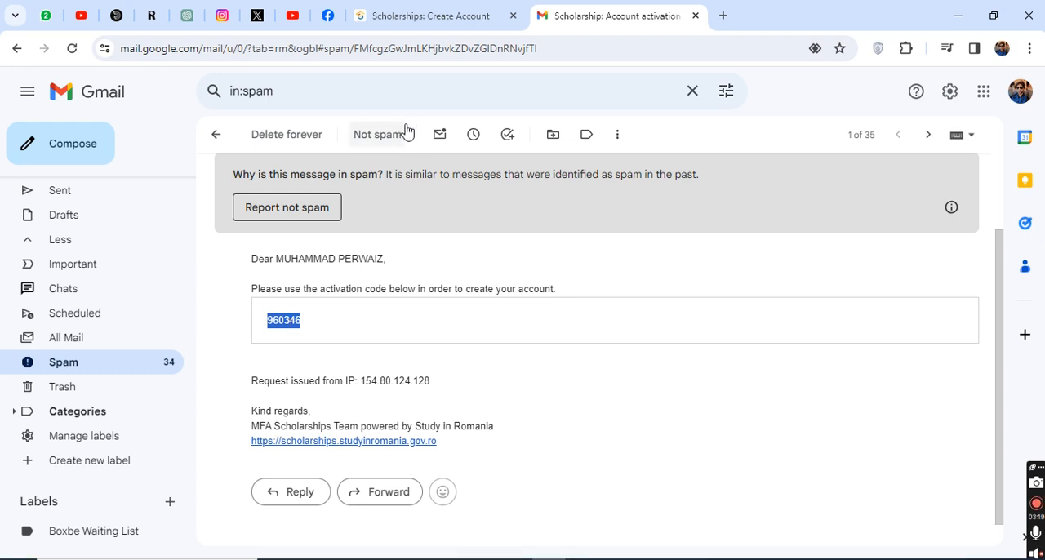
Step: Return to the scholarship website, paste the activation code into the Activation Code field, and confirm the account
{"action": "left_click", "coordinate": [413, 18]}
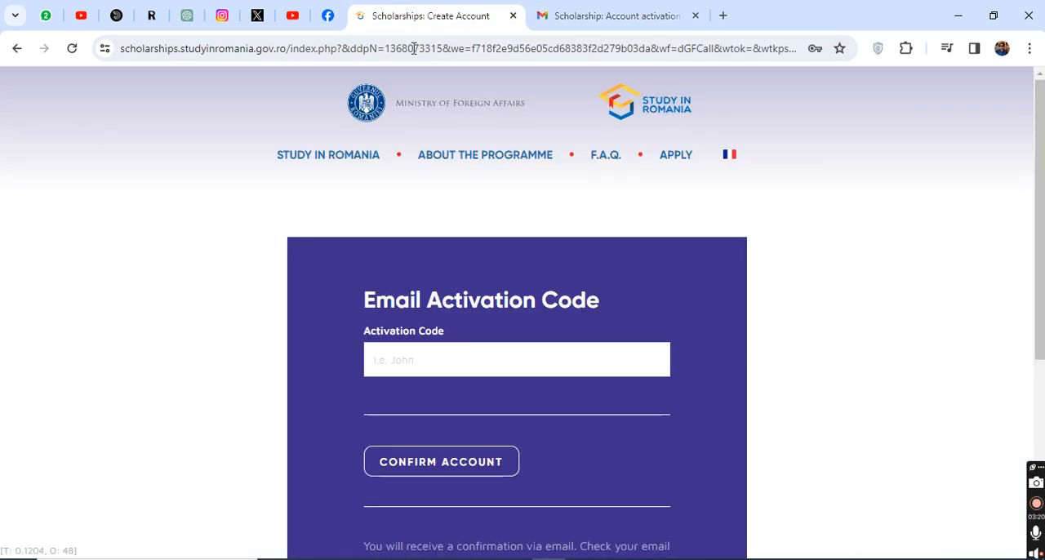
{"action": "left_click", "coordinate": [412, 360]}
{"action": "key", "text": "ctrl+v"}
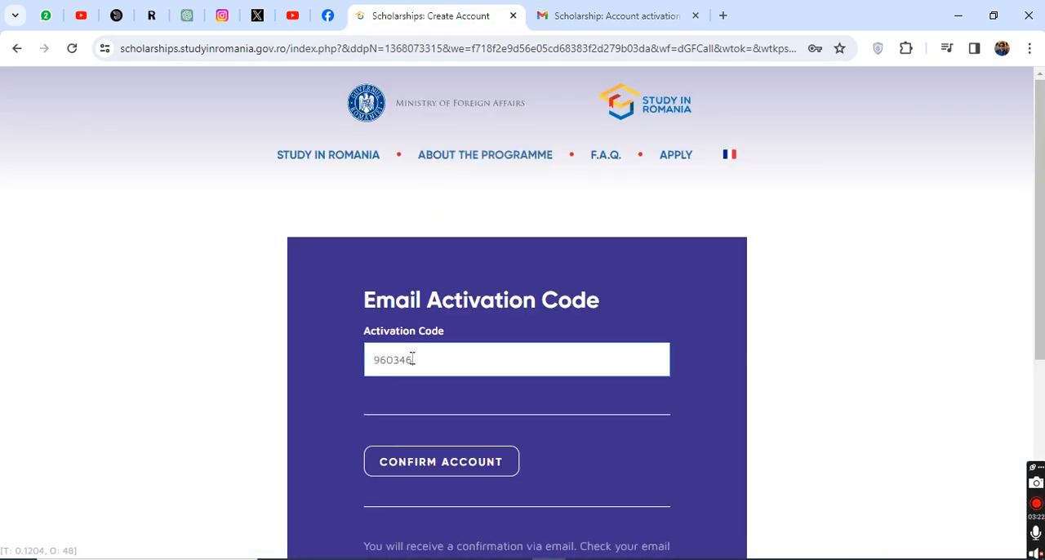
{"action": "left_click", "coordinate": [432, 469]}
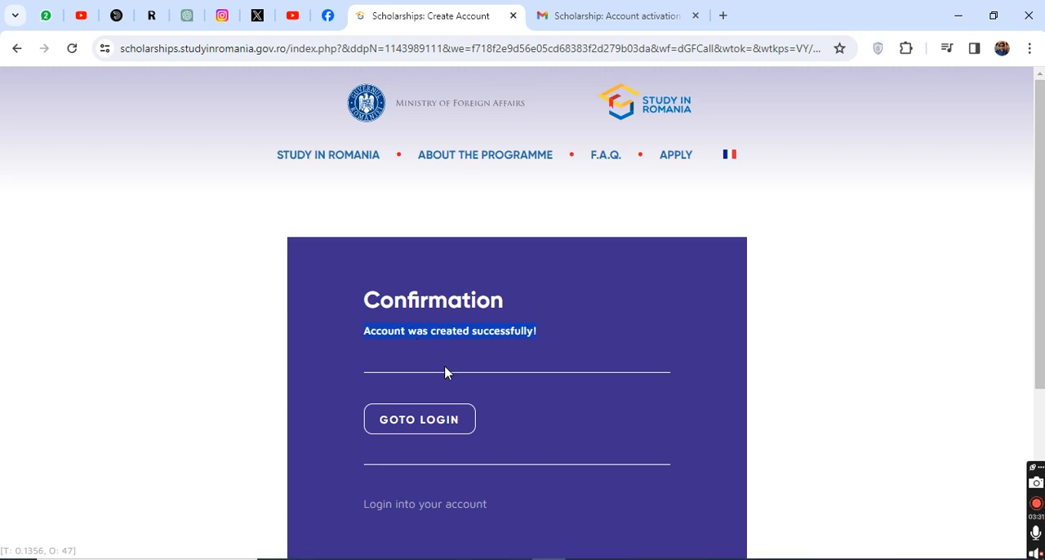
Step: Go to the login page of the scholarship website and log in with the saved e-mail address and password
{"action": "left_click", "coordinate": [420, 419]}
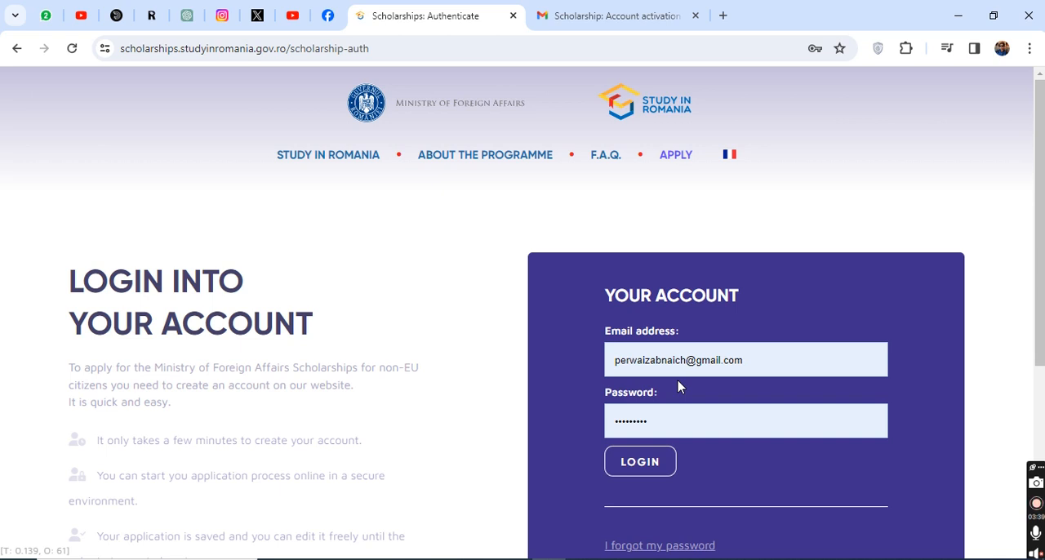
{"action": "scroll", "coordinate": [678, 385], "scroll_direction": "down", "scroll_amount": 2}
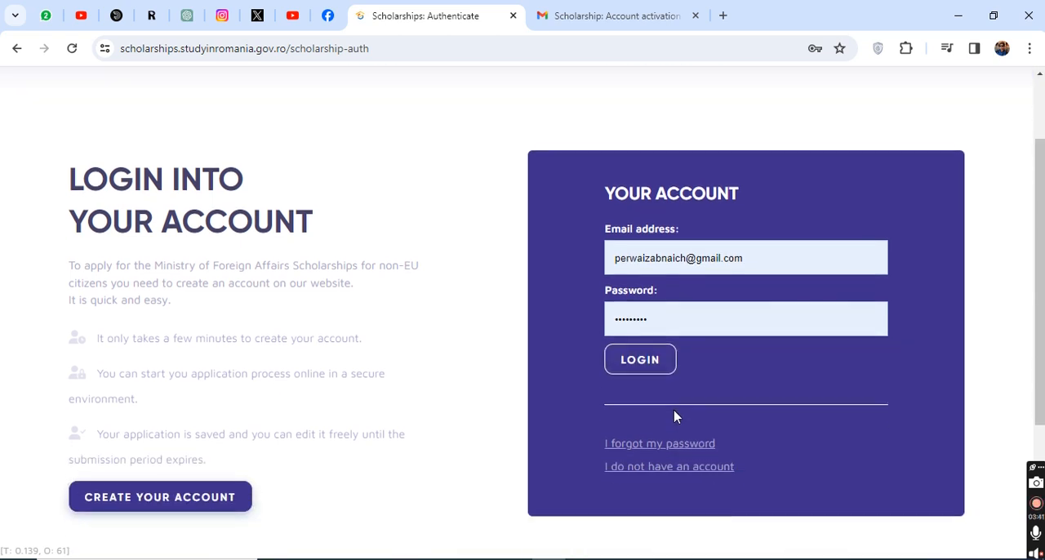
{"action": "left_click", "coordinate": [645, 361]}
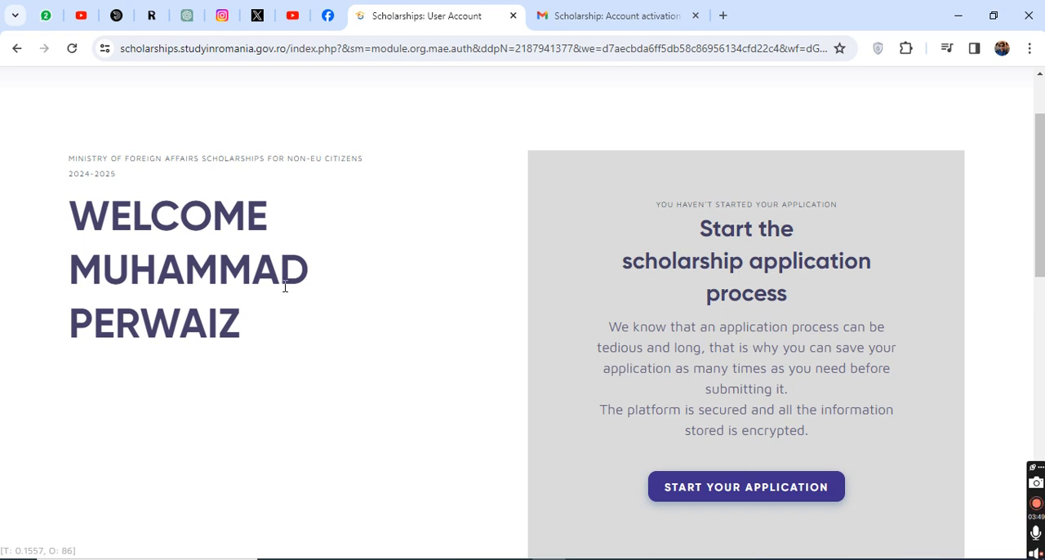
Step: Review the account welcome page and the six stages of the application process, including the evaluation results date
{"action": "left_click_drag", "start_coordinate": [46, 229], "coordinate": [192, 308]}
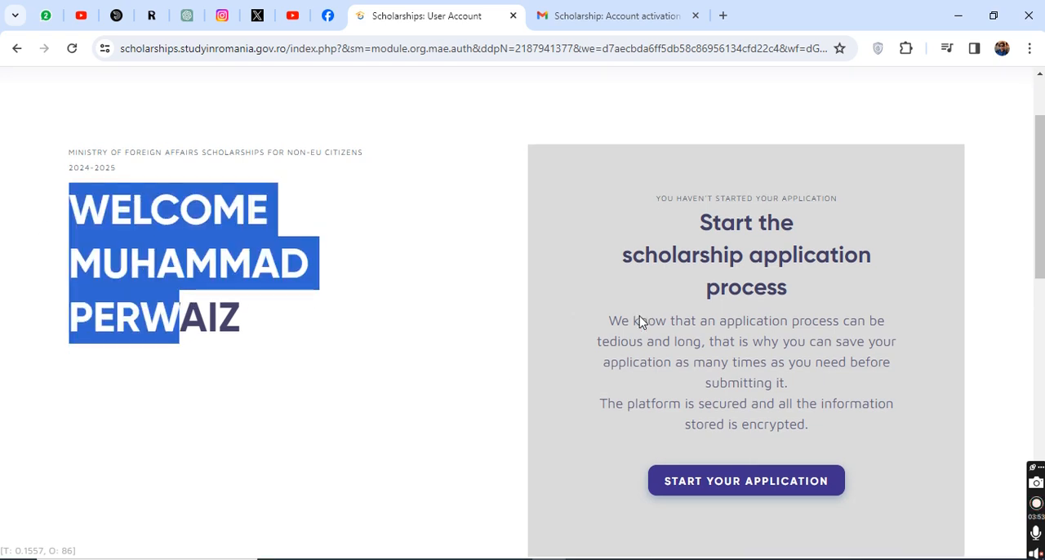
{"action": "scroll", "coordinate": [399, 296], "scroll_direction": "down", "scroll_amount": 1}
{"action": "scroll", "coordinate": [399, 297], "scroll_direction": "down", "scroll_amount": 3}
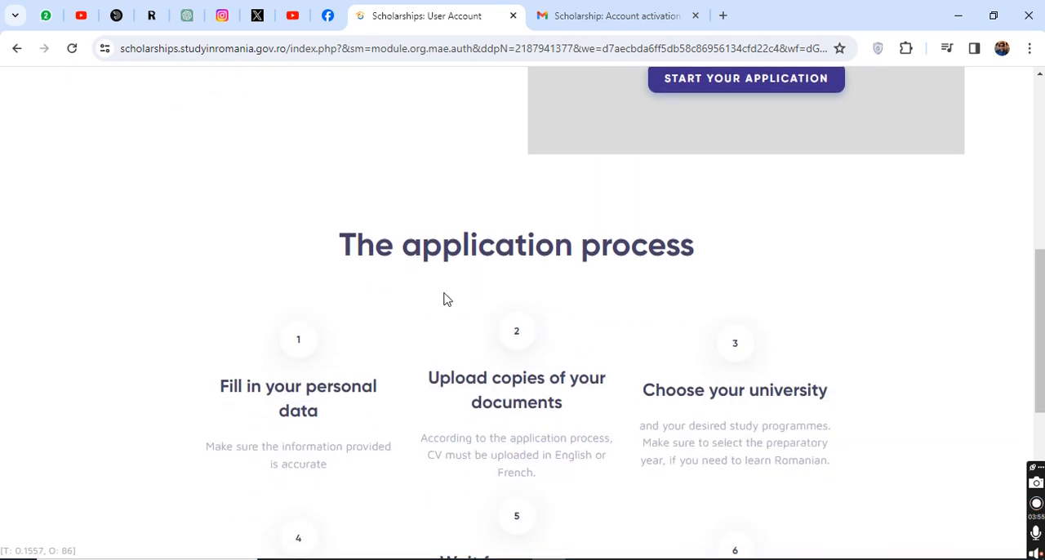
{"action": "scroll", "coordinate": [443, 296], "scroll_direction": "down", "scroll_amount": 2}
{"action": "scroll", "coordinate": [445, 298], "scroll_direction": "up", "scroll_amount": 1}
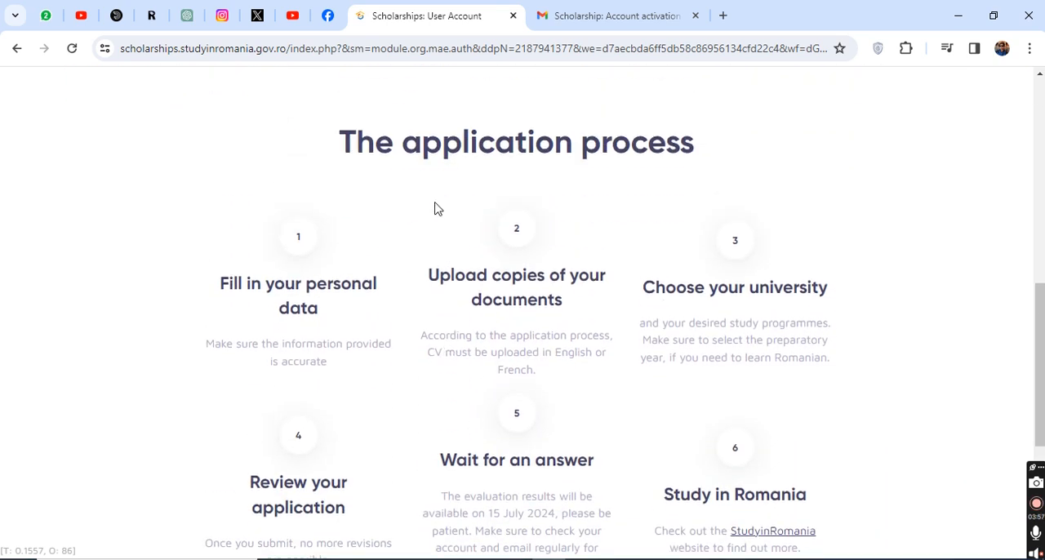
{"action": "scroll", "coordinate": [455, 221], "scroll_direction": "down", "scroll_amount": 1}
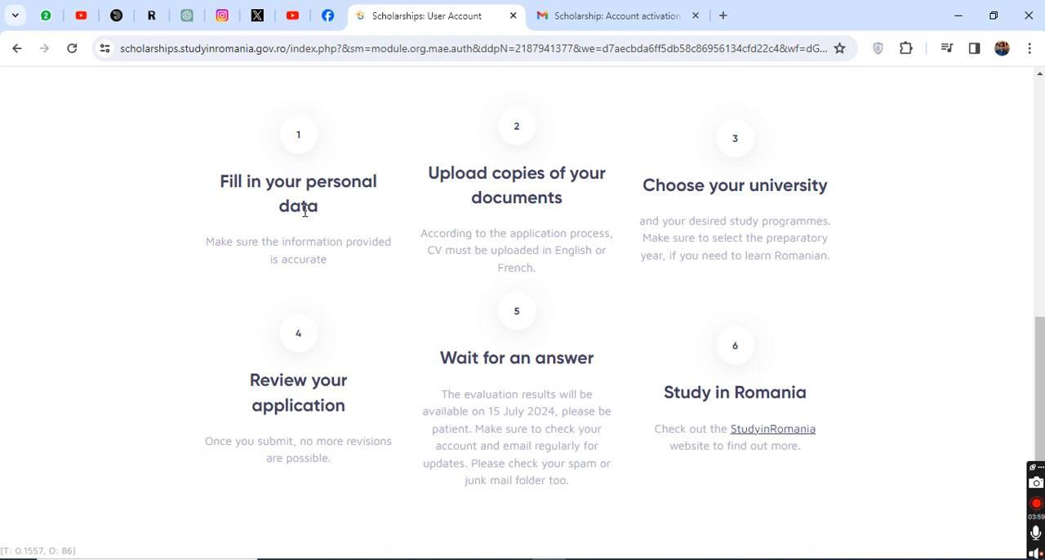
{"action": "triple_click", "coordinate": [295, 205]}
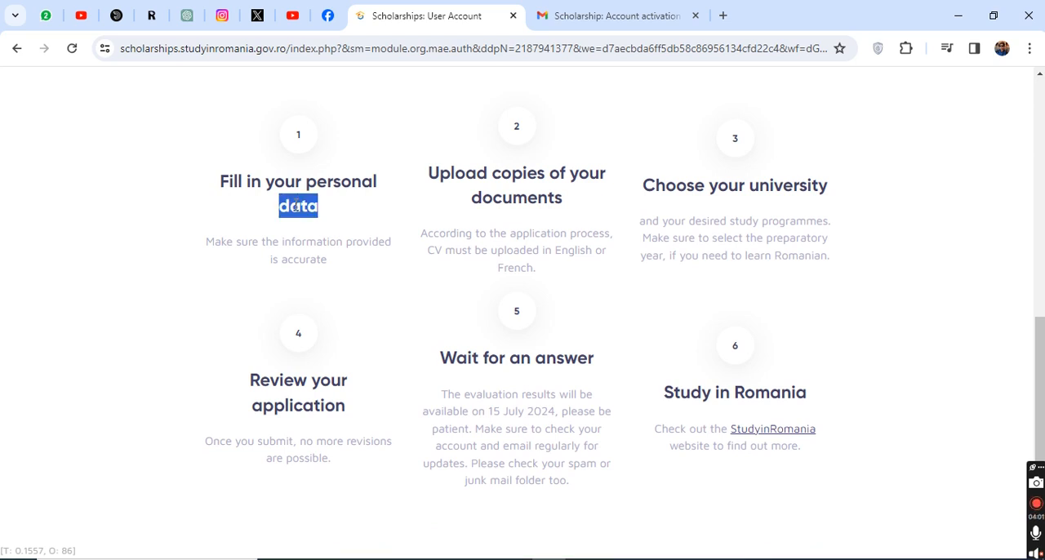
{"action": "double_click", "coordinate": [525, 197]}
{"action": "triple_click", "coordinate": [525, 195]}
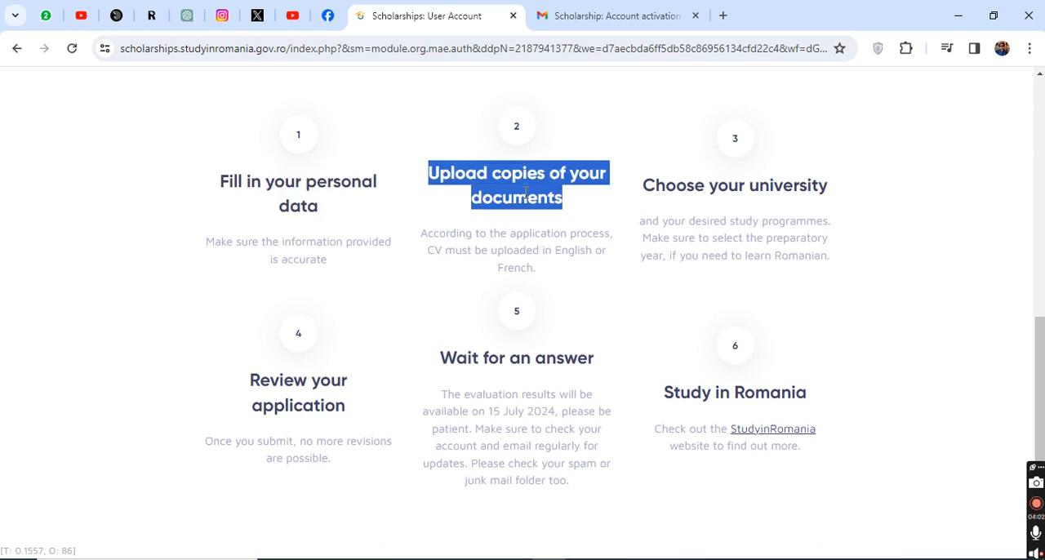
{"action": "triple_click", "coordinate": [726, 191]}
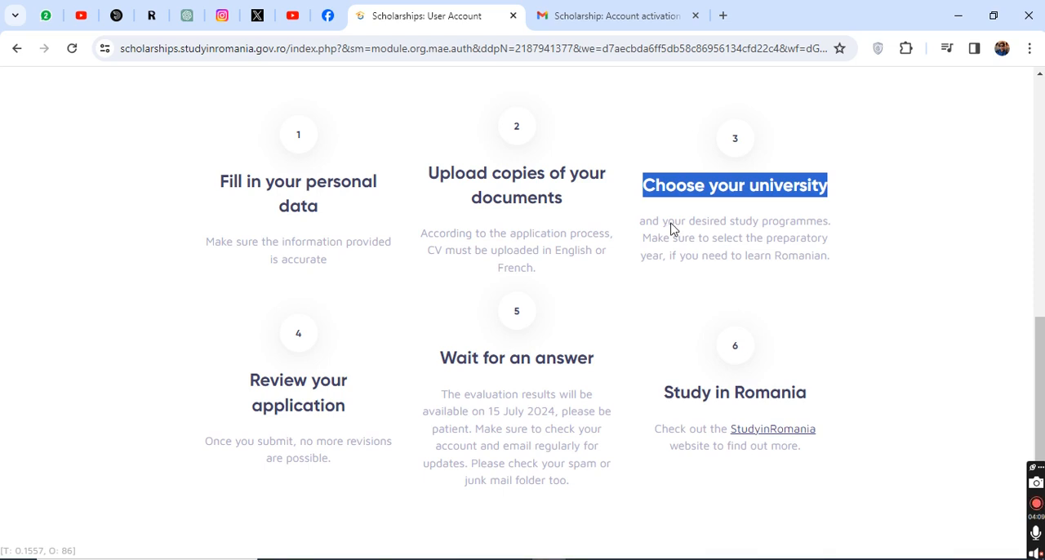
{"action": "triple_click", "coordinate": [265, 400]}
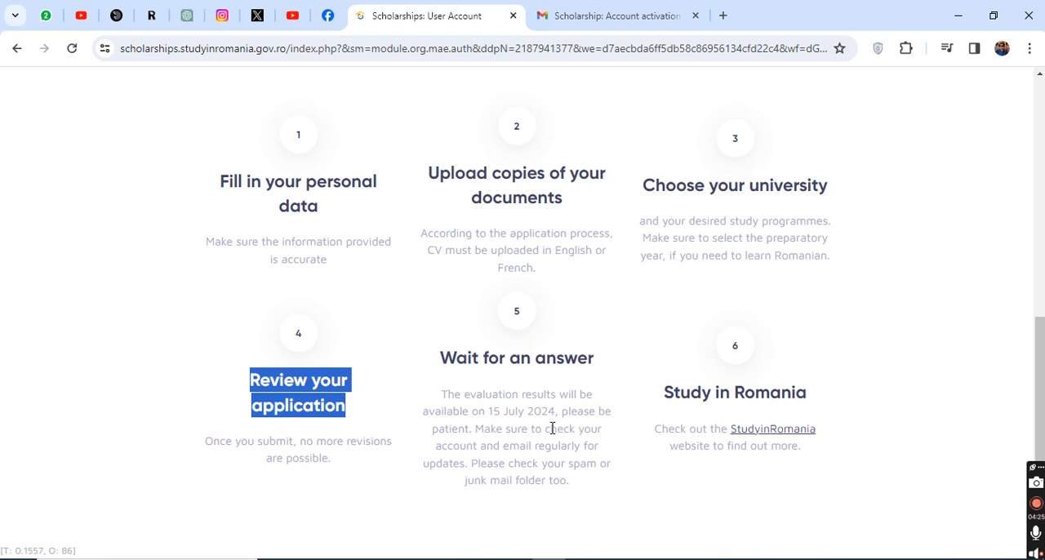
{"action": "left_click_drag", "start_coordinate": [485, 412], "coordinate": [556, 411]}
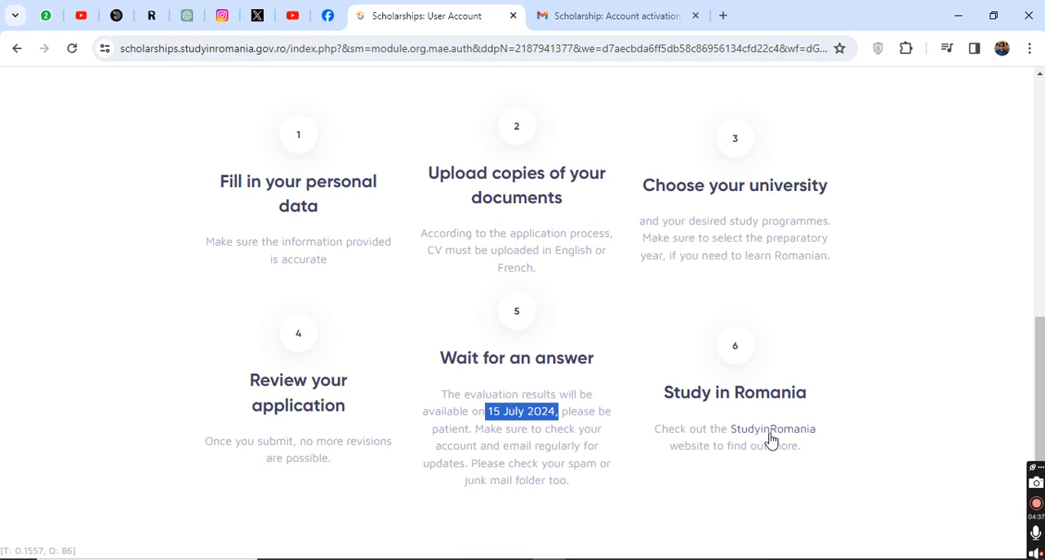
Step: Start the scholarship application from the account welcome page
{"action": "scroll", "coordinate": [602, 411], "scroll_direction": "up", "scroll_amount": 5}
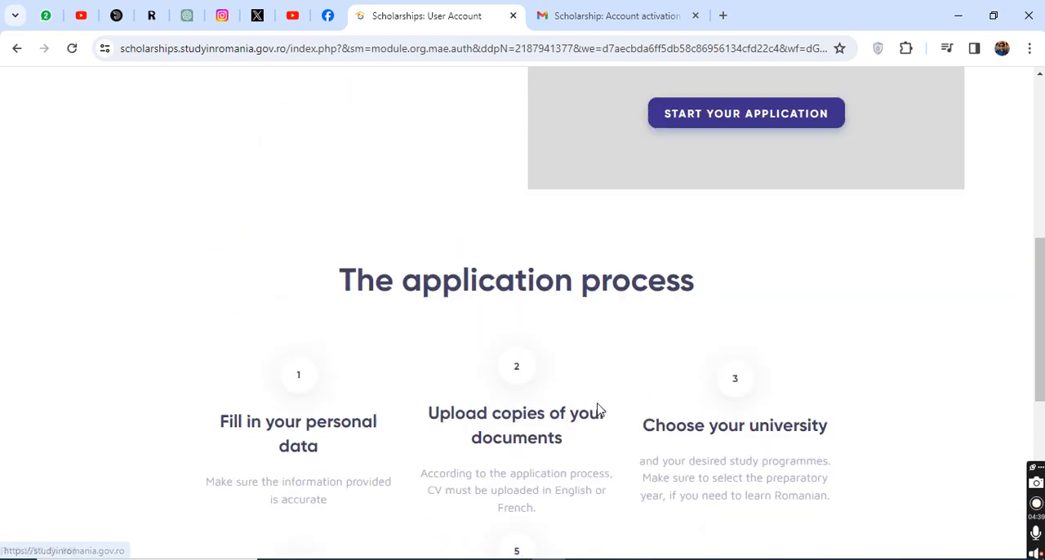
{"action": "scroll", "coordinate": [597, 408], "scroll_direction": "up", "scroll_amount": 3}
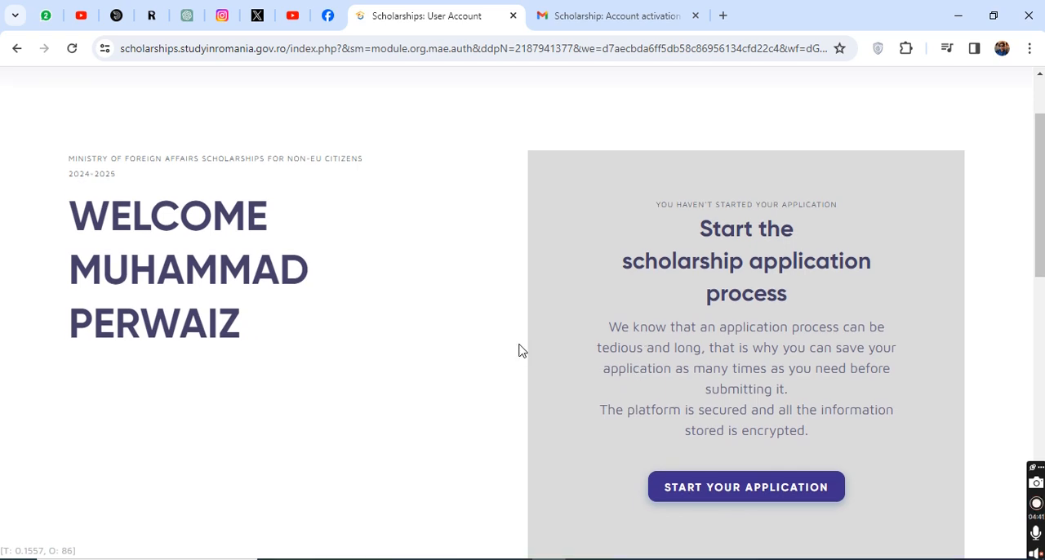
{"action": "left_click", "coordinate": [726, 485]}
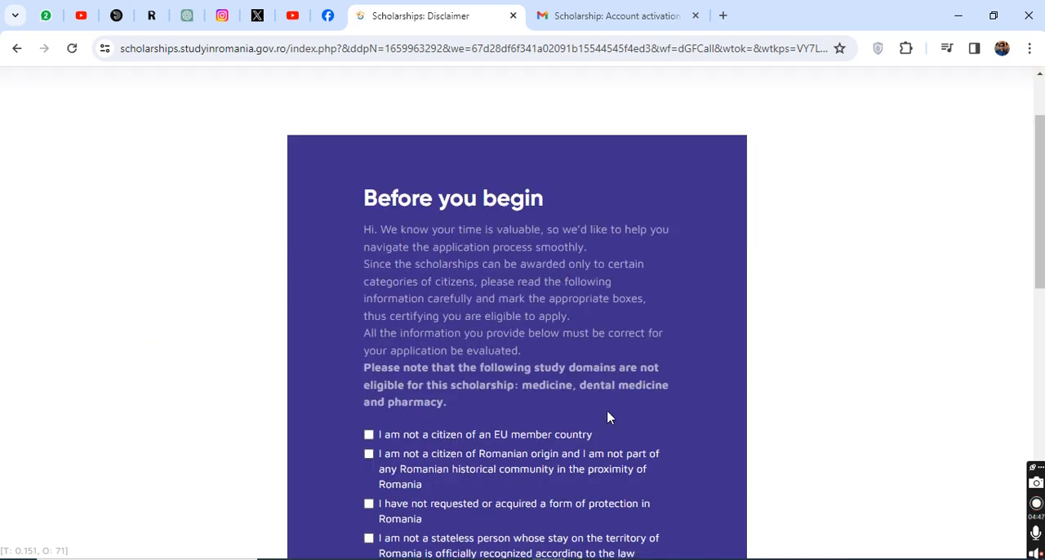
Step: Tick the first seven eligibility declarations, from not being an EU citizen through not being staff of international organizations based in Romania
{"action": "scroll", "coordinate": [520, 263], "scroll_direction": "down", "scroll_amount": 3}
{"action": "scroll", "coordinate": [487, 351], "scroll_direction": "down", "scroll_amount": 1}
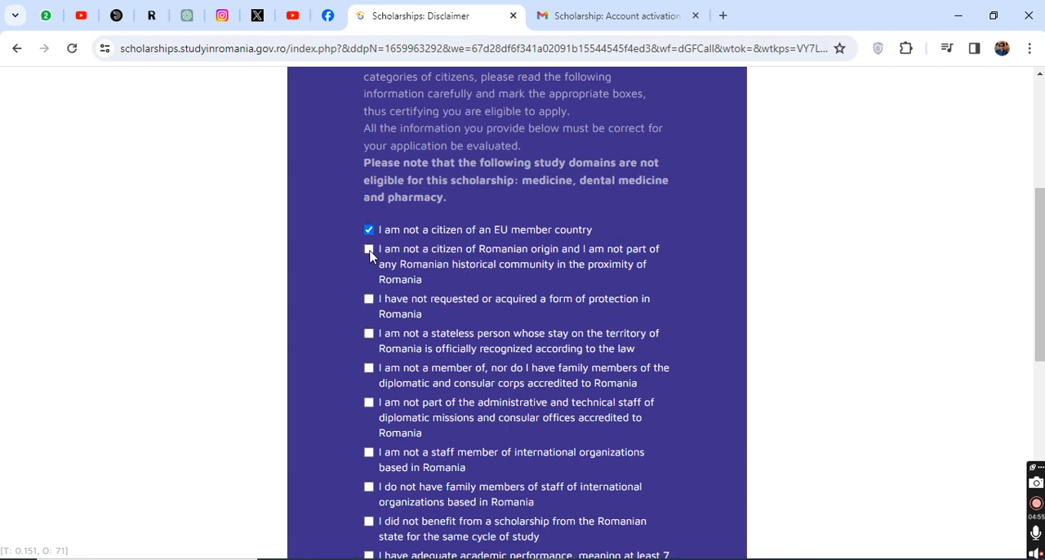
{"action": "left_click", "coordinate": [369, 299]}
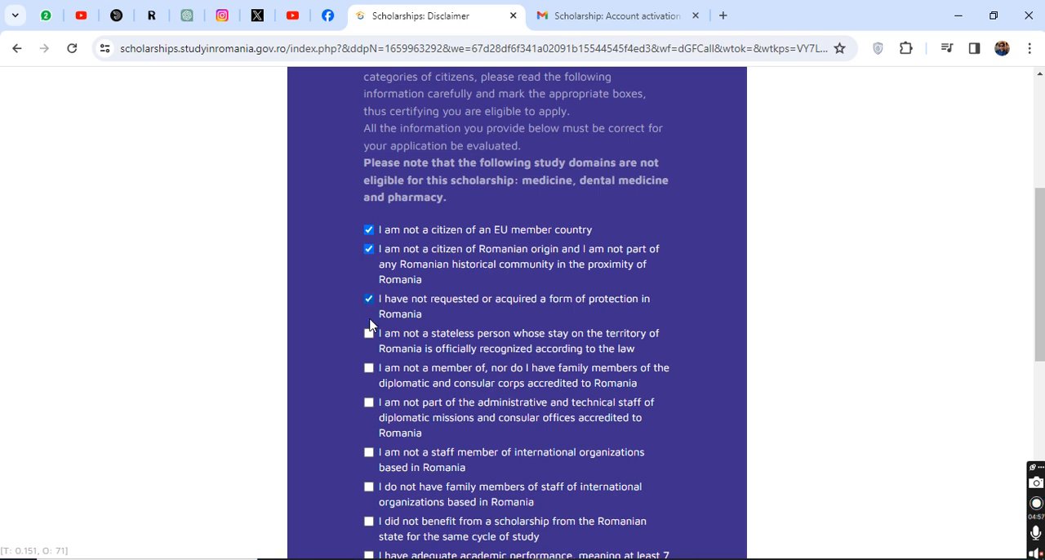
{"action": "scroll", "coordinate": [375, 341], "scroll_direction": "down", "scroll_amount": 1}
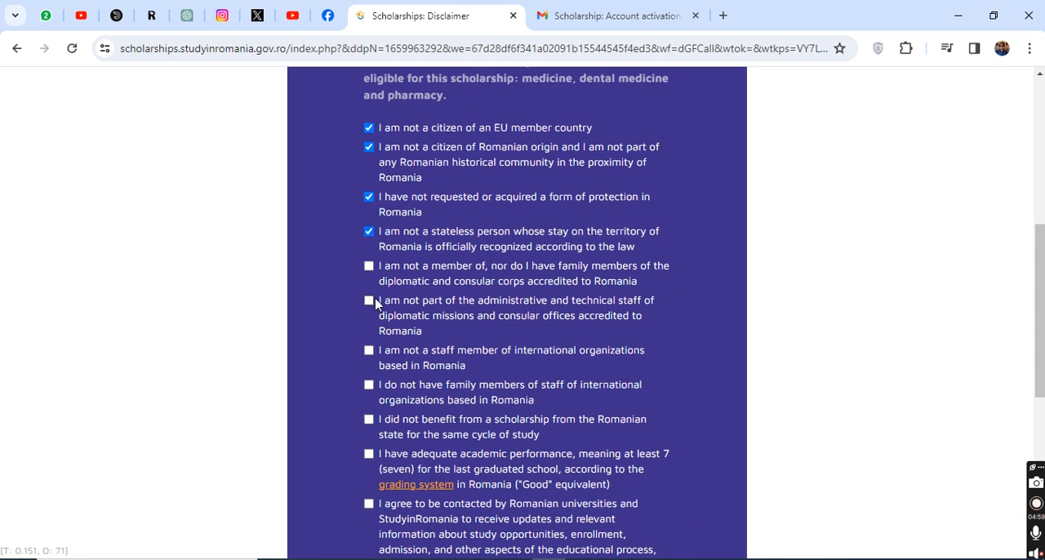
{"action": "left_click", "coordinate": [369, 267]}
{"action": "left_click", "coordinate": [369, 300]}
{"action": "left_click", "coordinate": [369, 352]}
Step: Tick the remaining declarations on family members, prior scholarship, academic performance, being contacted and the Data Privacy Notice, and submit the disclaimer
{"action": "scroll", "coordinate": [383, 355], "scroll_direction": "down", "scroll_amount": 1}
{"action": "left_click", "coordinate": [371, 285]}
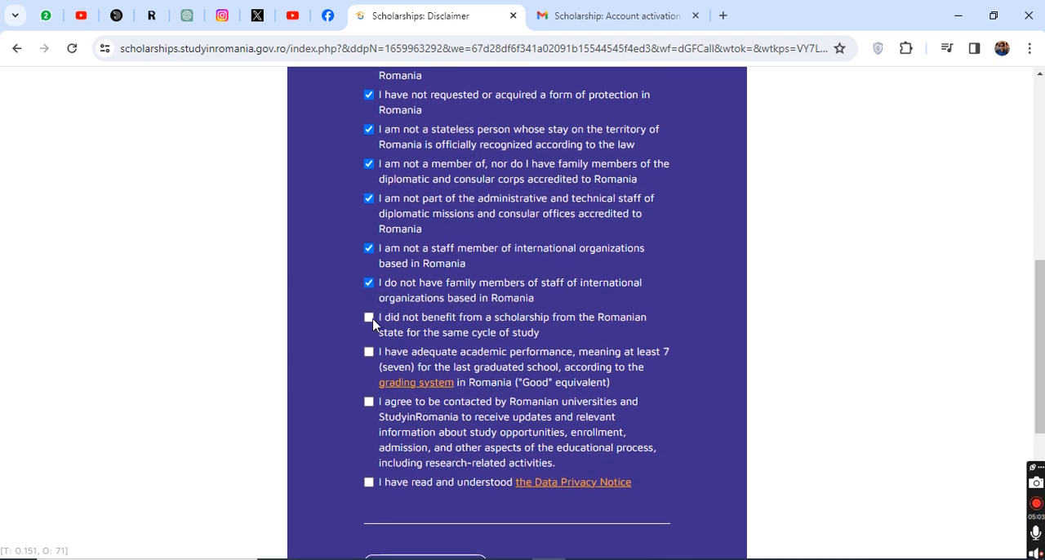
{"action": "left_click", "coordinate": [369, 318]}
{"action": "left_click", "coordinate": [369, 401]}
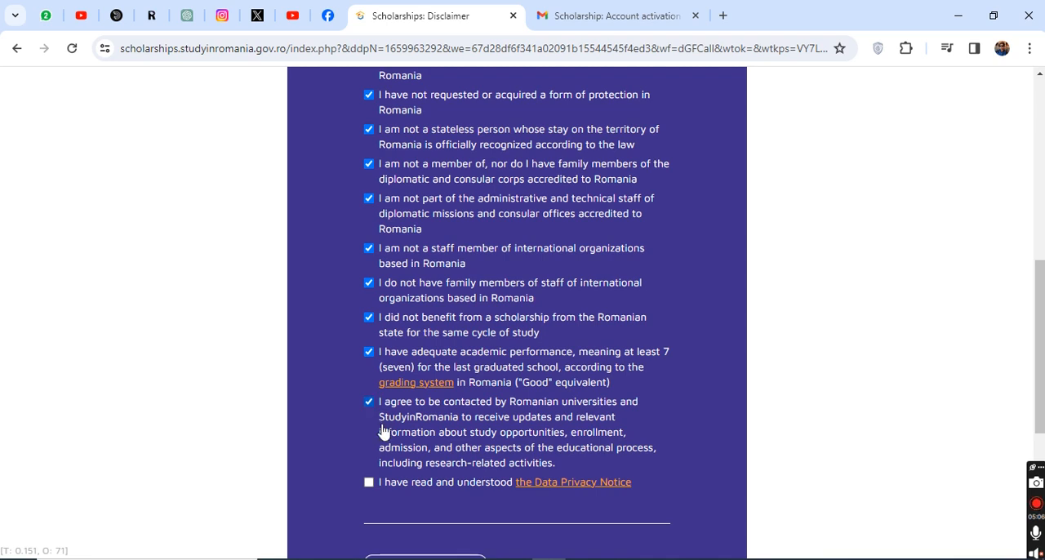
{"action": "left_click", "coordinate": [368, 481]}
{"action": "scroll", "coordinate": [442, 417], "scroll_direction": "up", "scroll_amount": 1}
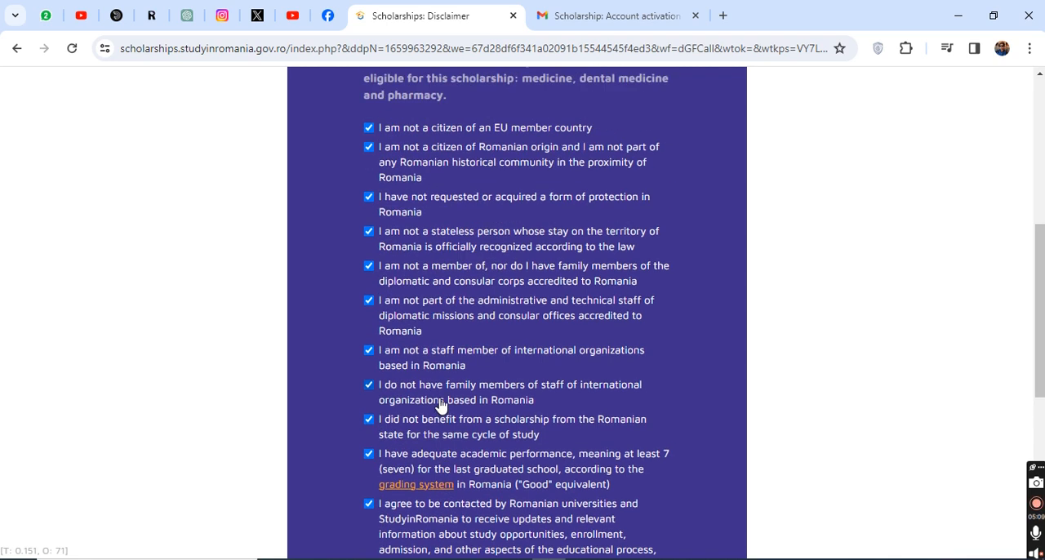
{"action": "scroll", "coordinate": [443, 401], "scroll_direction": "down", "scroll_amount": 5}
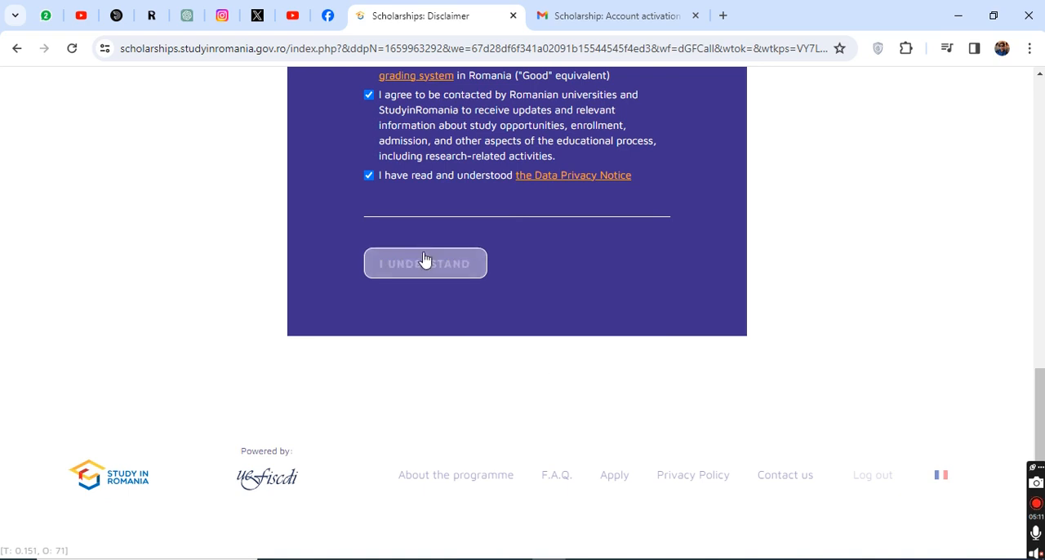
{"action": "left_click", "coordinate": [426, 265]}
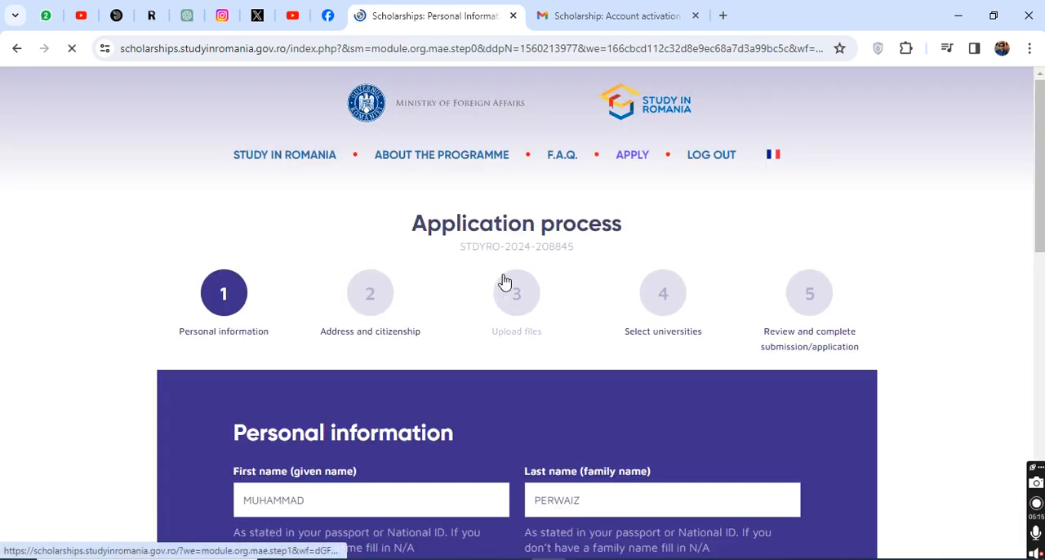
Step: Look over the five application stages and the fields of the Personal information form
{"action": "scroll", "coordinate": [510, 285], "scroll_direction": "down", "scroll_amount": 2}
{"action": "scroll", "coordinate": [817, 196], "scroll_direction": "down", "scroll_amount": 10}
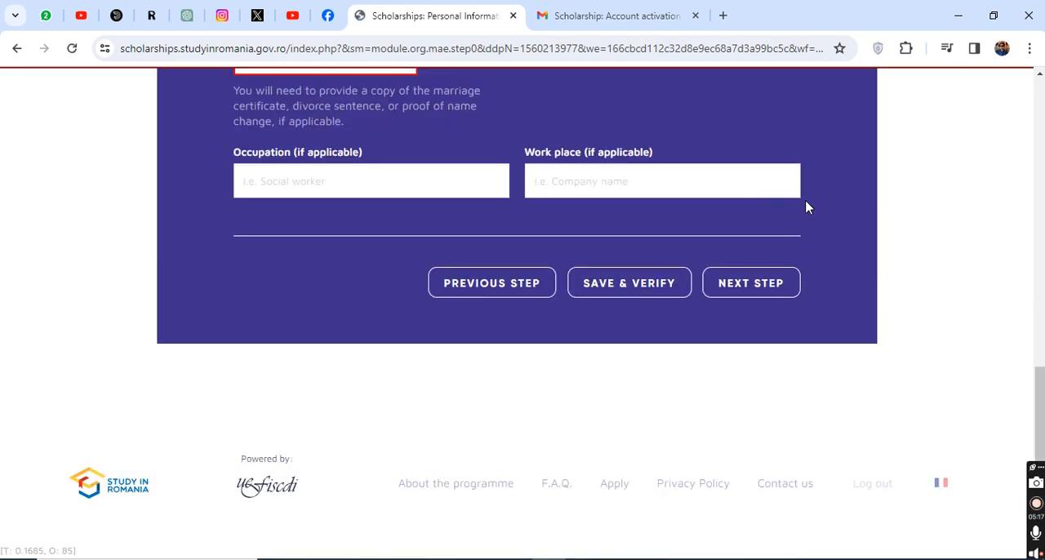
{"action": "scroll", "coordinate": [754, 221], "scroll_direction": "up", "scroll_amount": 12}
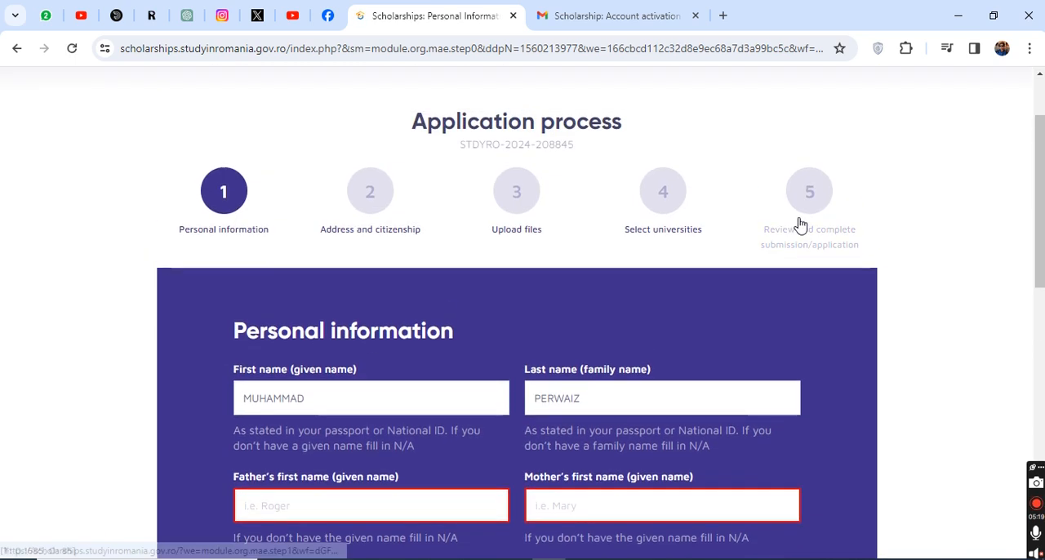
{"action": "triple_click", "coordinate": [512, 123]}
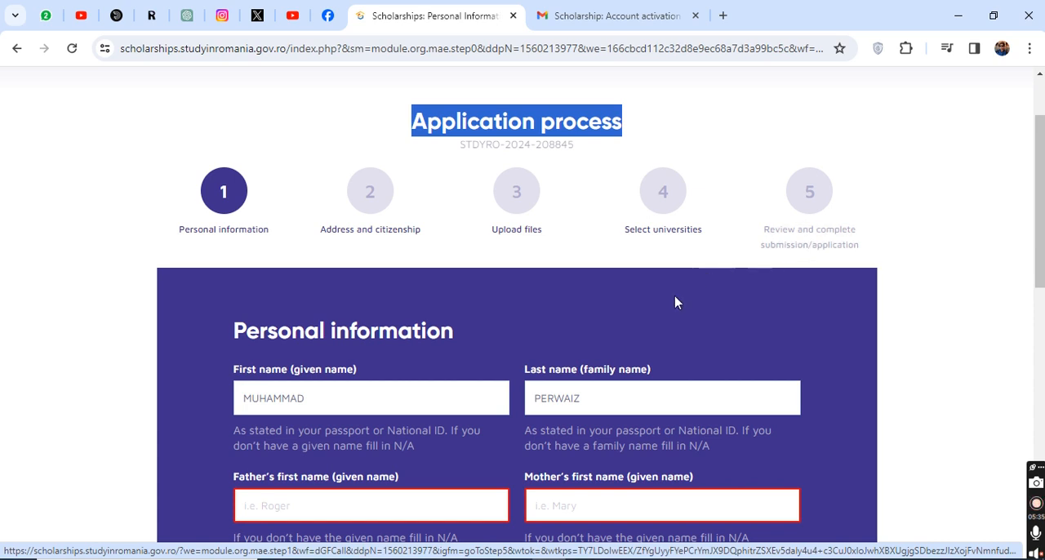
{"action": "scroll", "coordinate": [504, 347], "scroll_direction": "down", "scroll_amount": 3}
{"action": "scroll", "coordinate": [476, 345], "scroll_direction": "up", "scroll_amount": 3}
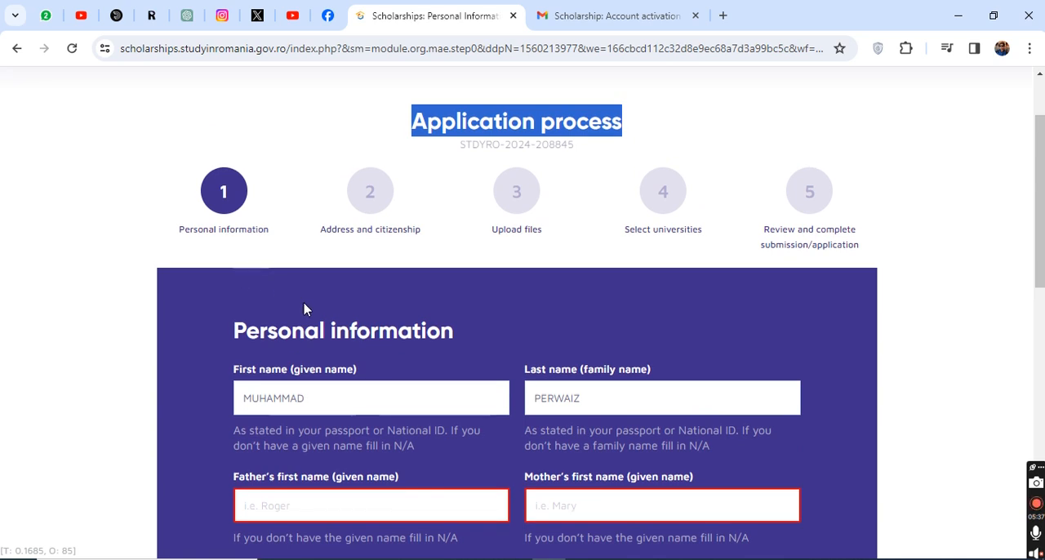
Step: Enter the father's and mother's first names and set the sex to Male in the personal information form
{"action": "scroll", "coordinate": [351, 343], "scroll_direction": "down", "scroll_amount": 1}
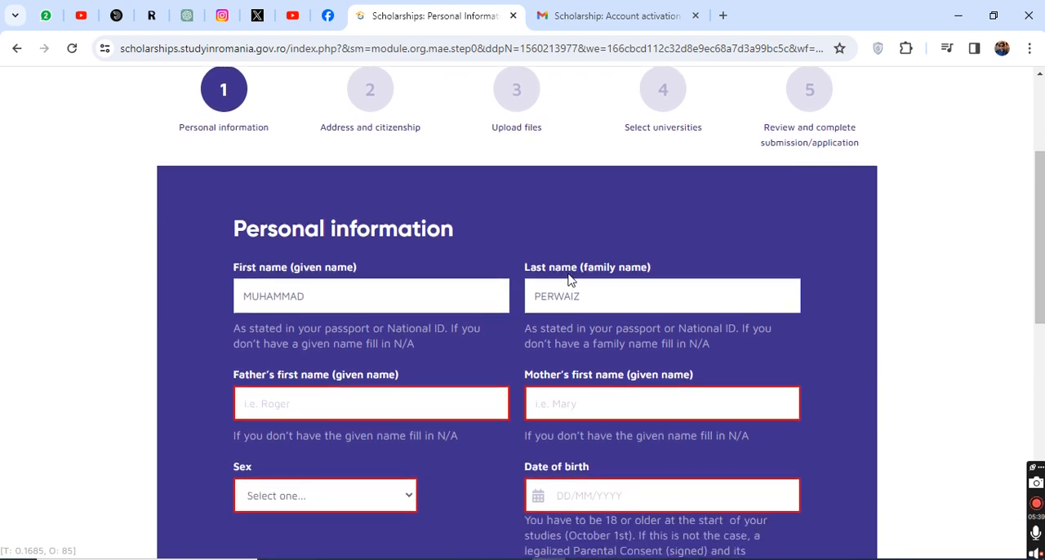
{"action": "left_click", "coordinate": [292, 399]}
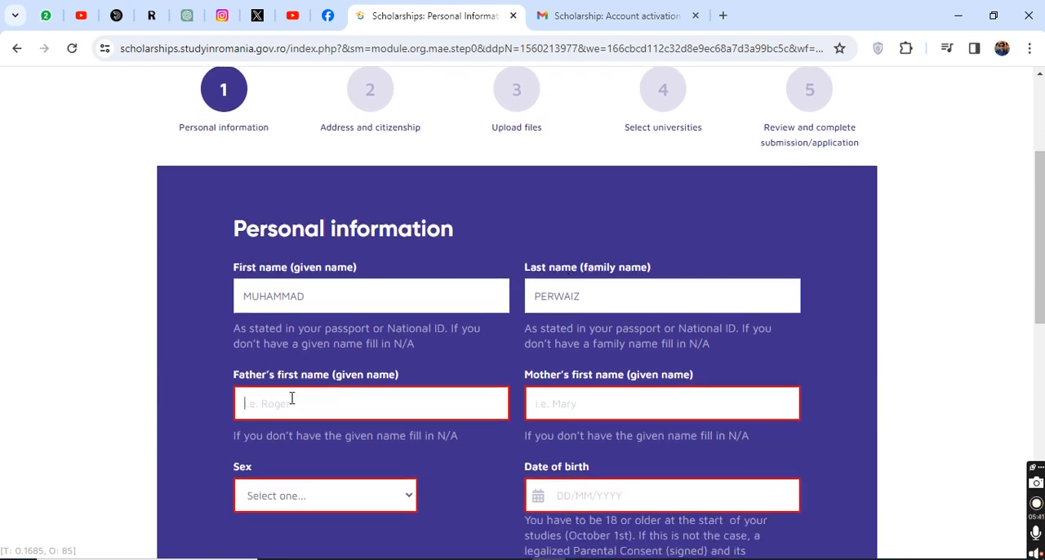
{"action": "type", "text": "MUHAMMAD"}
{"action": "left_click", "coordinate": [646, 404]}
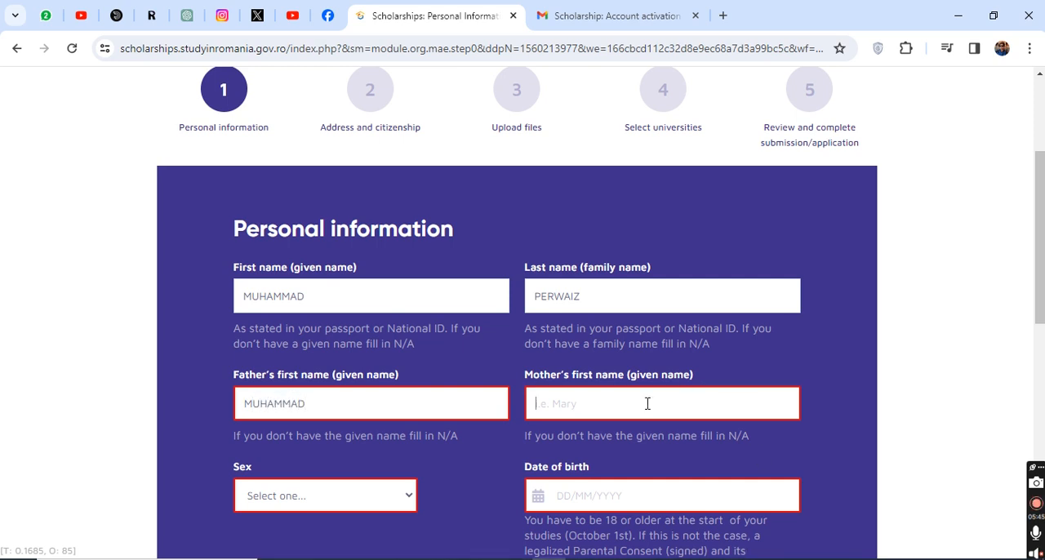
{"action": "type", "text": "AYESHA"}
{"action": "scroll", "coordinate": [312, 422], "scroll_direction": "down", "scroll_amount": 1}
{"action": "left_click", "coordinate": [308, 398]}
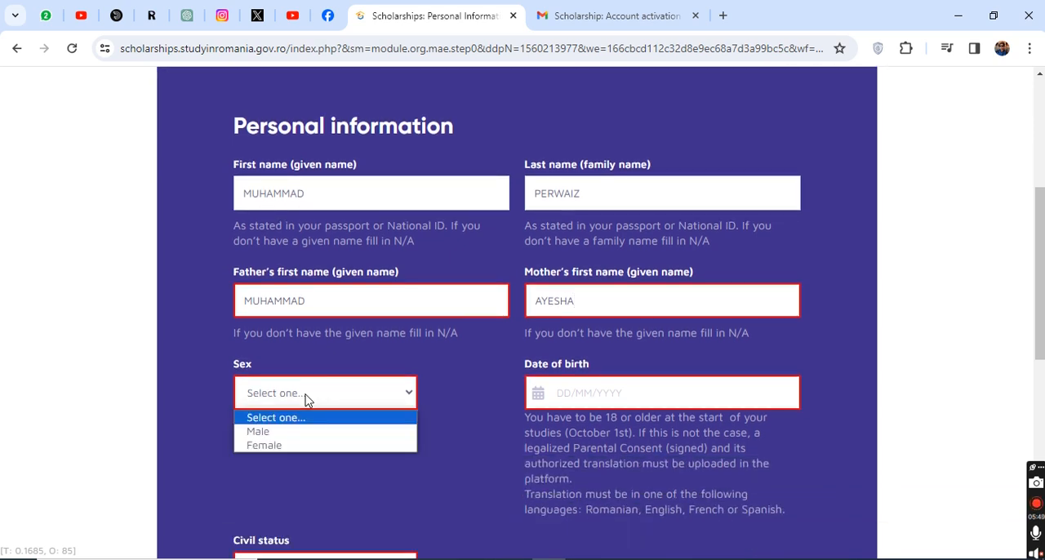
{"action": "left_click", "coordinate": [278, 432]}
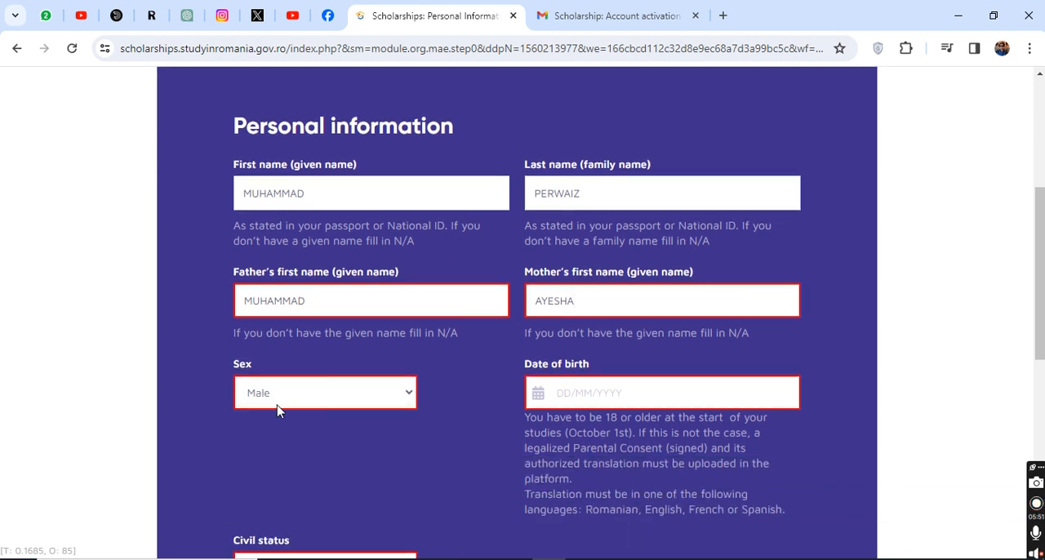
Step: Set the applicant's date of birth by choosing the birth year and day in the calendar
{"action": "left_click", "coordinate": [570, 398]}
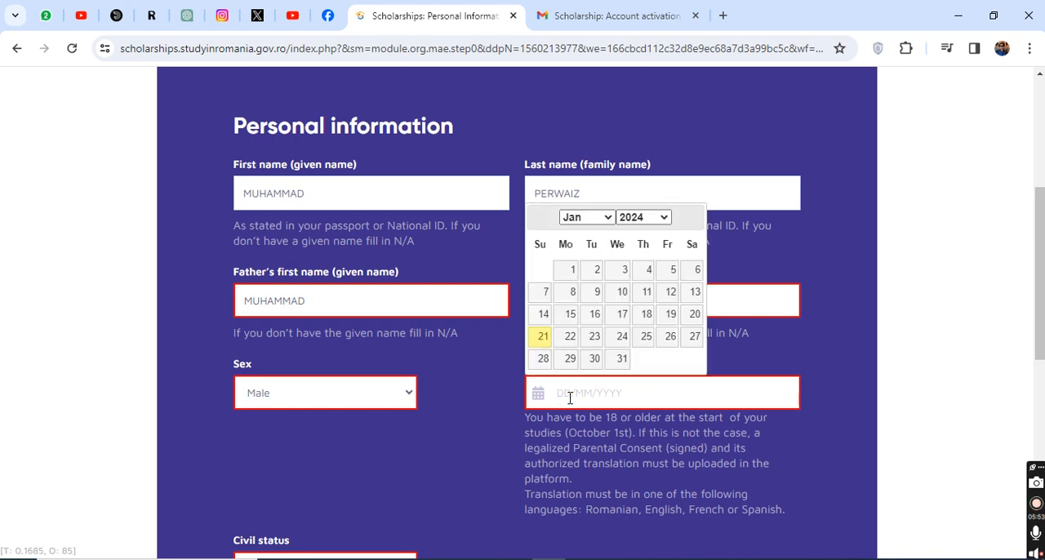
{"action": "left_click", "coordinate": [635, 217]}
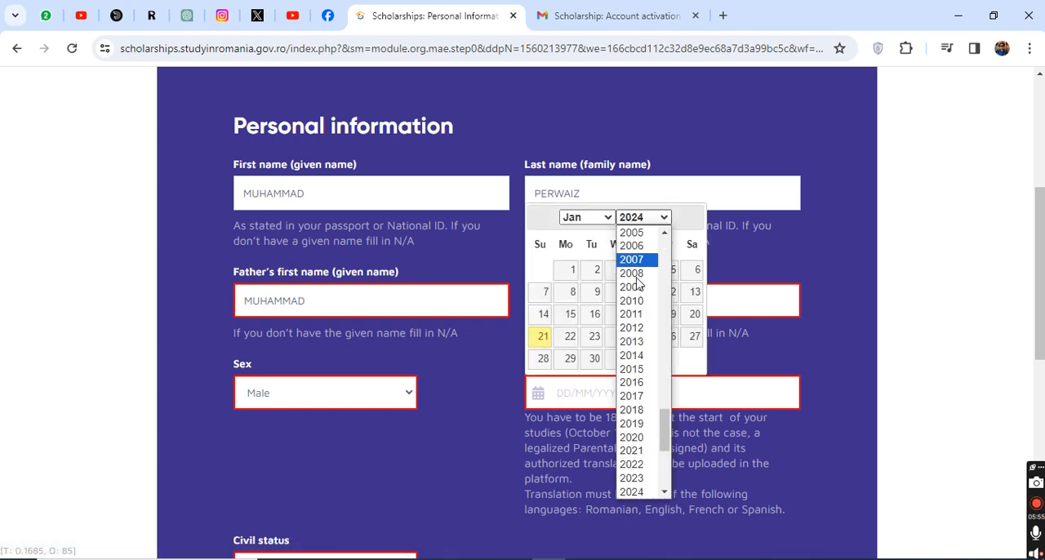
{"action": "scroll", "coordinate": [654, 392], "scroll_direction": "up", "scroll_amount": 8}
{"action": "scroll", "coordinate": [653, 394], "scroll_direction": "down", "scroll_amount": 8}
{"action": "scroll", "coordinate": [653, 395], "scroll_direction": "up", "scroll_amount": 5}
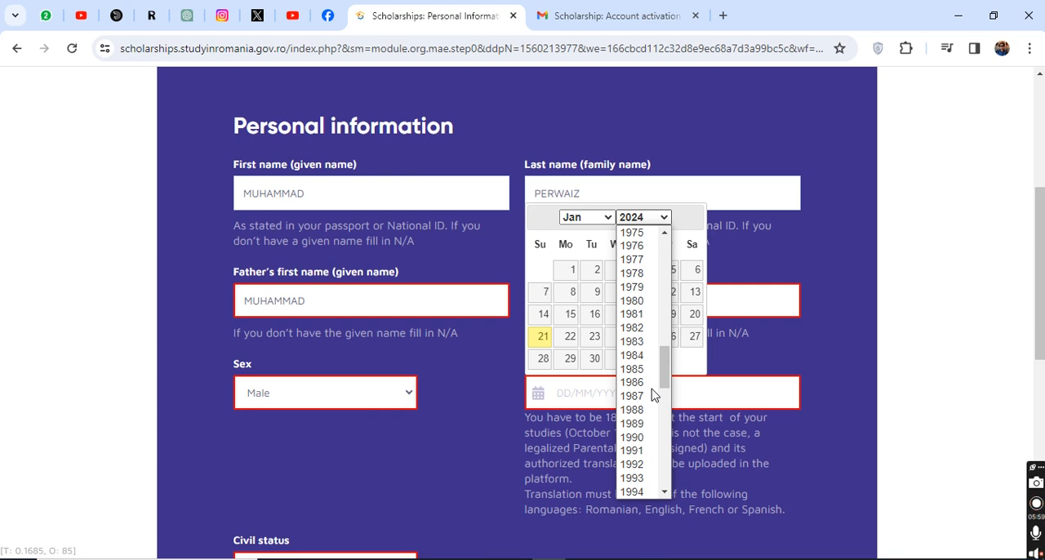
{"action": "scroll", "coordinate": [653, 395], "scroll_direction": "down", "scroll_amount": 5}
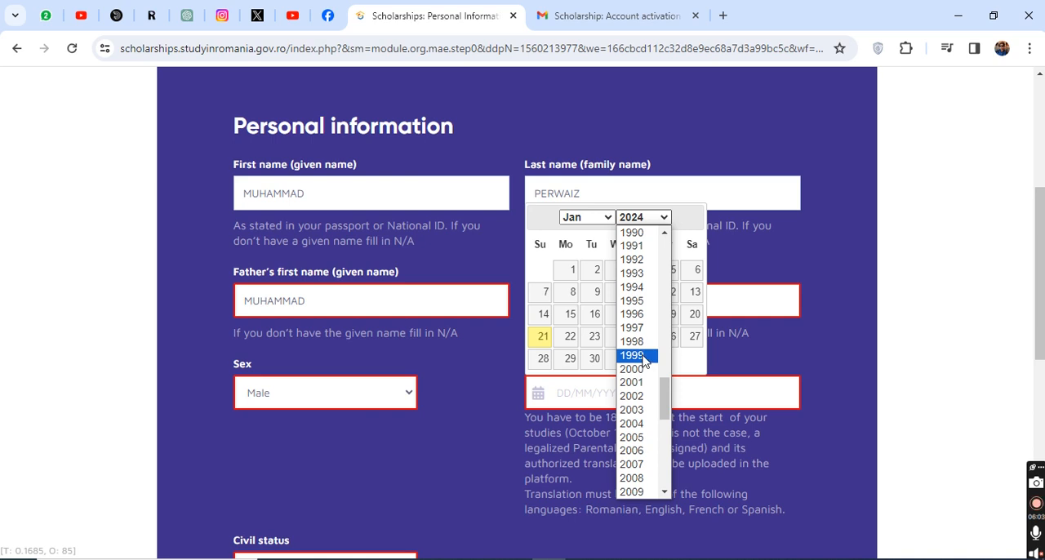
{"action": "left_click", "coordinate": [644, 357]}
{"action": "left_click", "coordinate": [615, 292]}
Step: Set the civil status to Single, leave occupation and work place blank, and save and verify the personal information
{"action": "scroll", "coordinate": [523, 350], "scroll_direction": "down", "scroll_amount": 1}
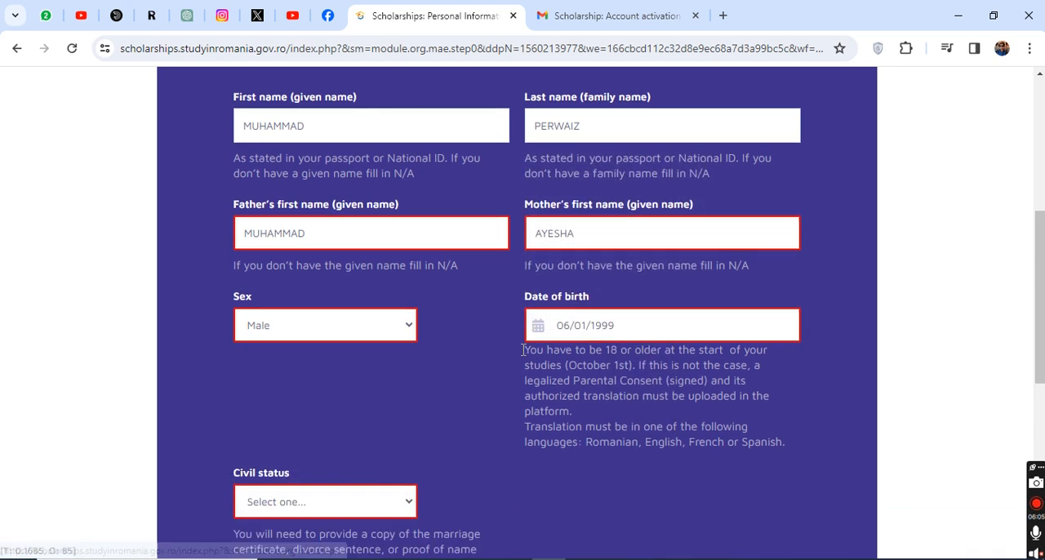
{"action": "scroll", "coordinate": [385, 354], "scroll_direction": "down", "scroll_amount": 2}
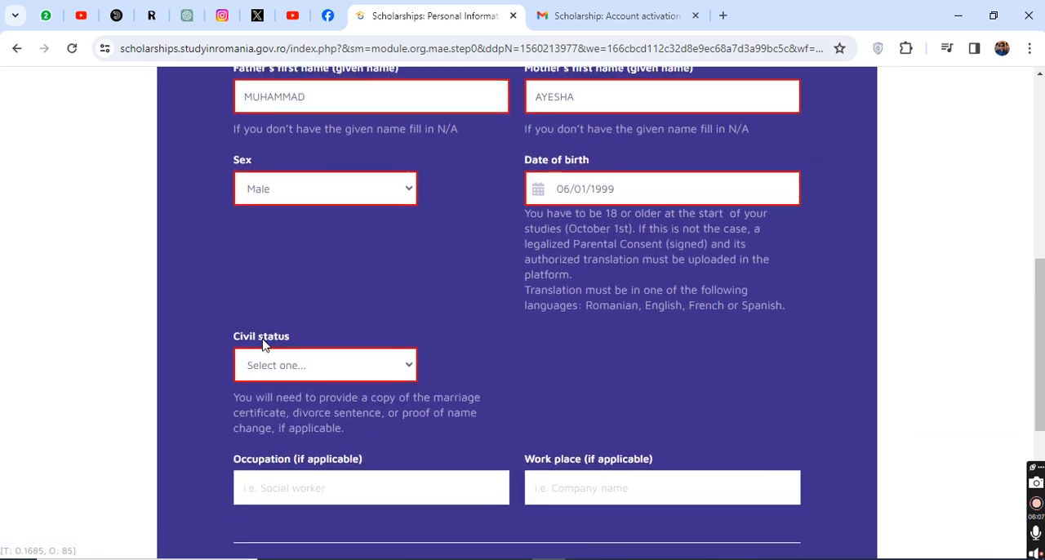
{"action": "left_click", "coordinate": [269, 362]}
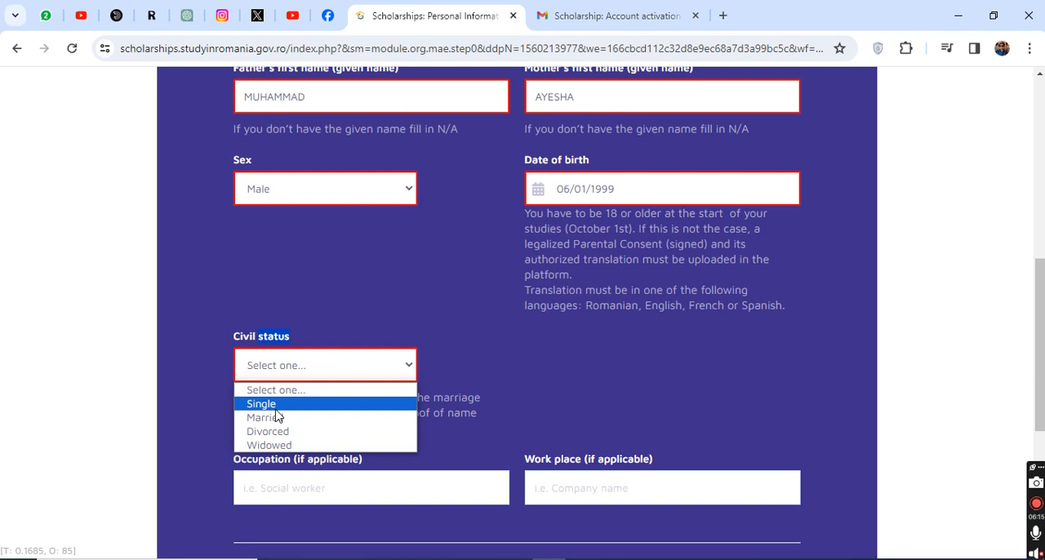
{"action": "key", "text": "Return"}
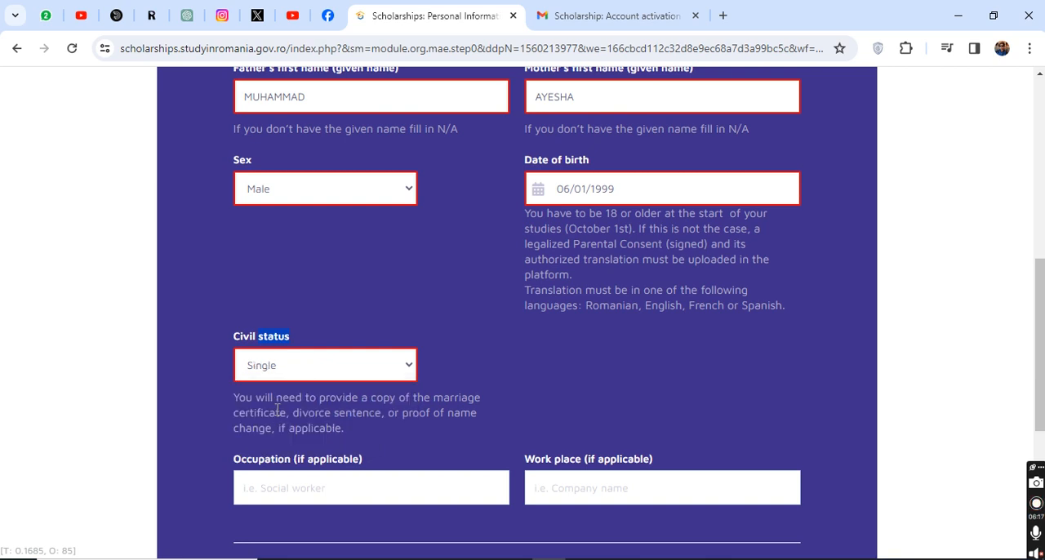
{"action": "scroll", "coordinate": [276, 389], "scroll_direction": "down", "scroll_amount": 1}
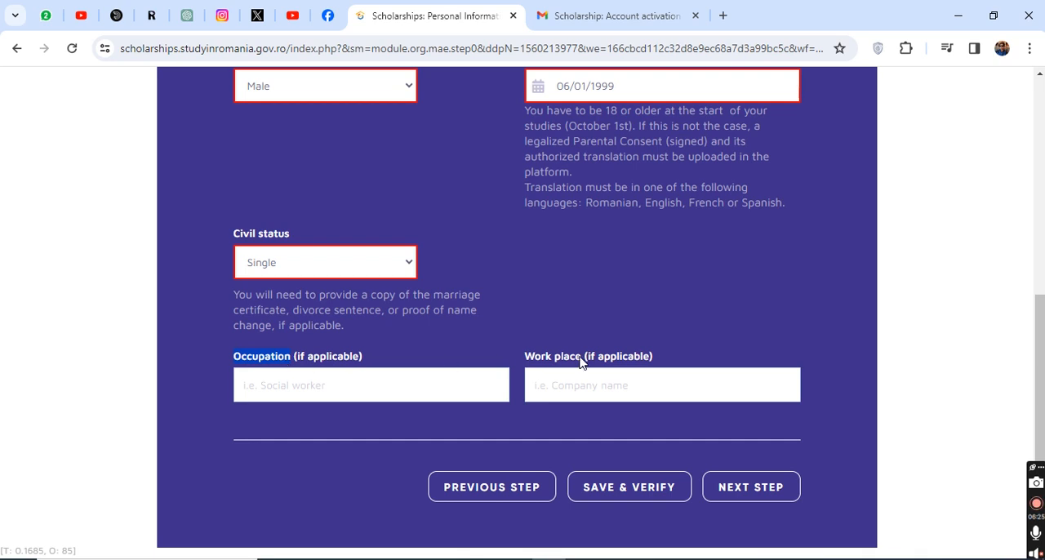
{"action": "scroll", "coordinate": [580, 362], "scroll_direction": "up", "scroll_amount": 2}
{"action": "scroll", "coordinate": [581, 361], "scroll_direction": "down", "scroll_amount": 3}
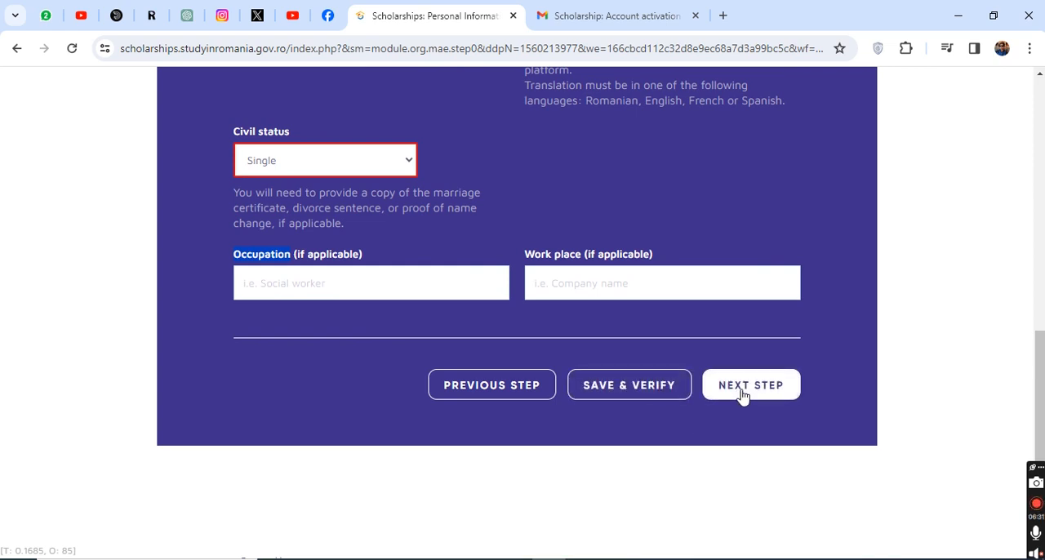
{"action": "left_click", "coordinate": [653, 393]}
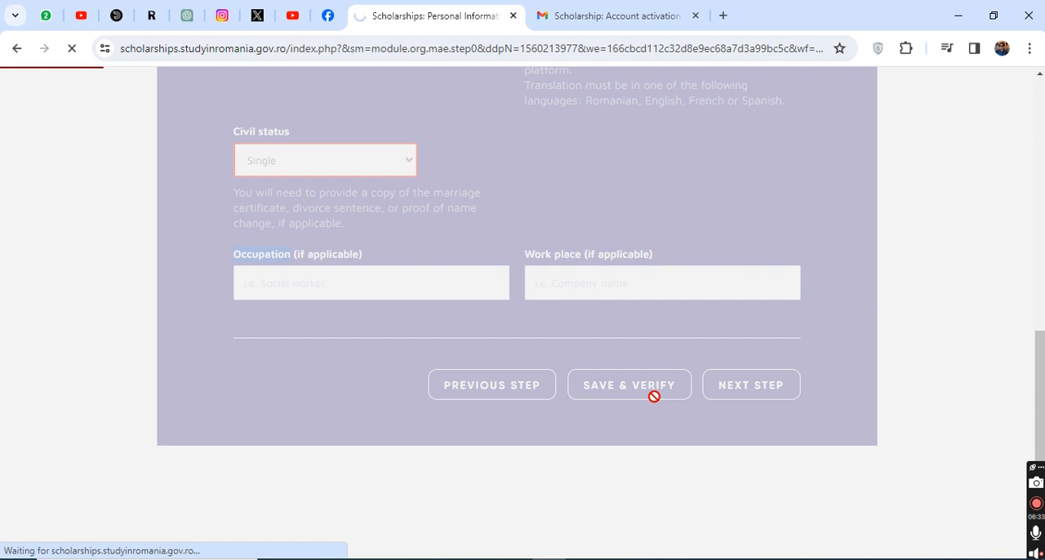
Step: Check the saved personal information and proceed to the Address and citizenship stage
{"action": "scroll", "coordinate": [655, 398], "scroll_direction": "down", "scroll_amount": 3}
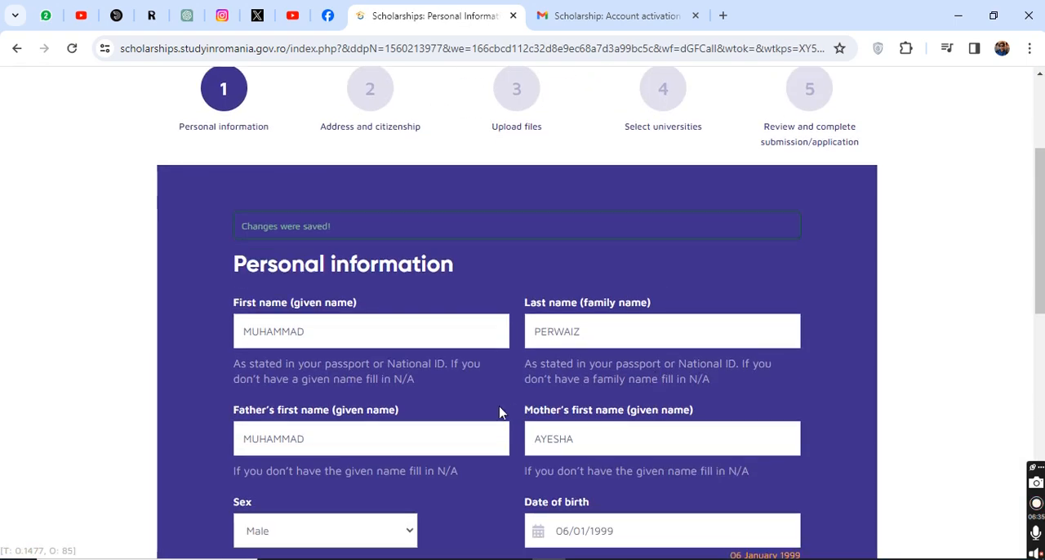
{"action": "scroll", "coordinate": [327, 285], "scroll_direction": "down", "scroll_amount": 1}
{"action": "scroll", "coordinate": [683, 368], "scroll_direction": "down", "scroll_amount": 5}
{"action": "scroll", "coordinate": [683, 369], "scroll_direction": "up", "scroll_amount": 2}
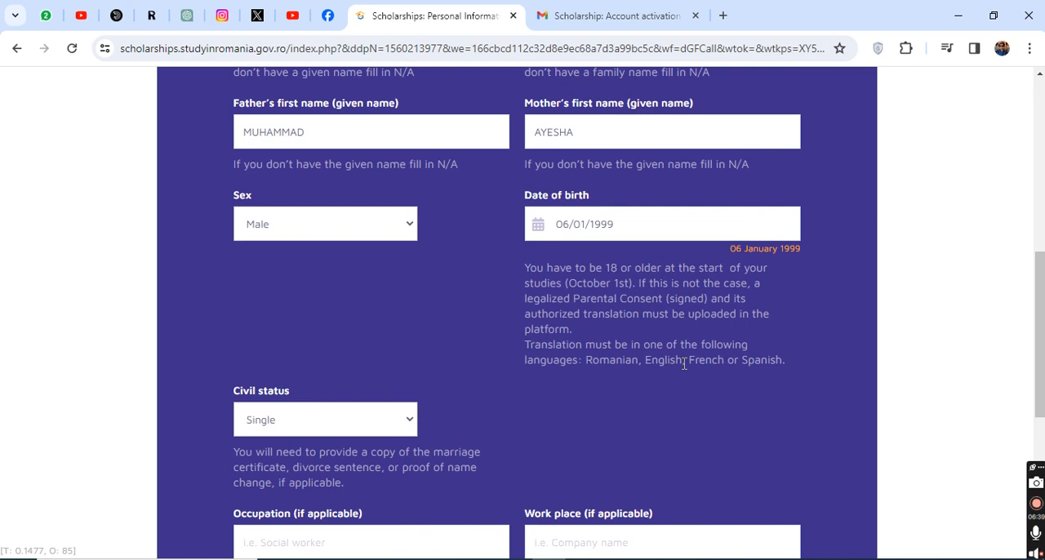
{"action": "scroll", "coordinate": [683, 365], "scroll_direction": "down", "scroll_amount": 3}
{"action": "left_click", "coordinate": [772, 440]}
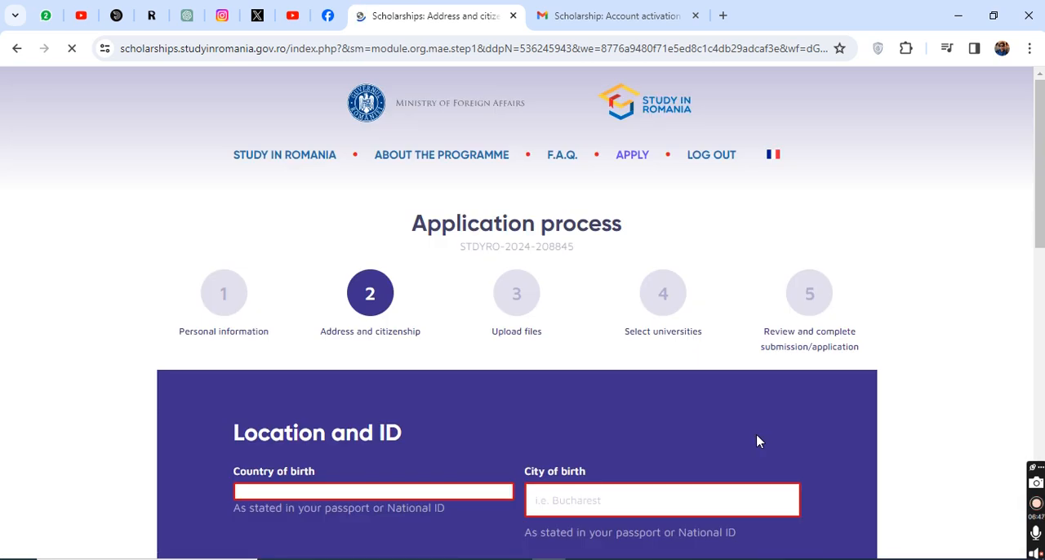
Step: Choose Islamic Republic of Pakistan as the country of birth and enter MUZAFFARGARG as the city of birth
{"action": "scroll", "coordinate": [757, 440], "scroll_direction": "down", "scroll_amount": 3}
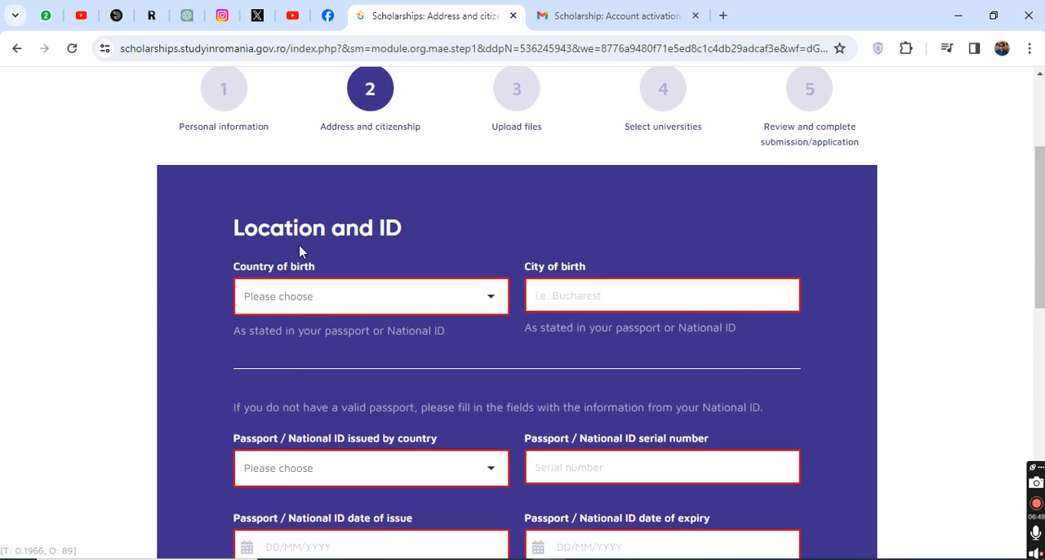
{"action": "triple_click", "coordinate": [340, 232]}
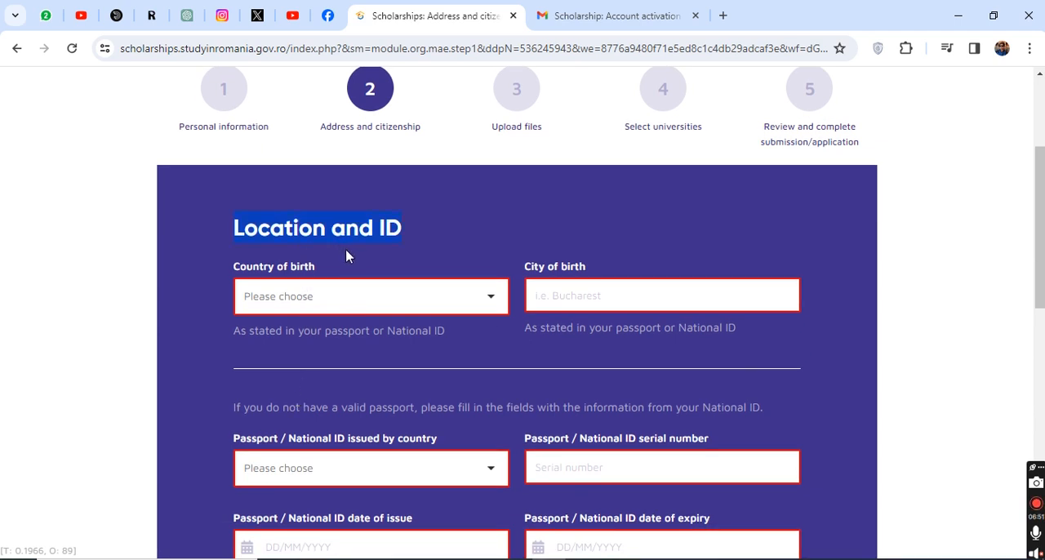
{"action": "left_click", "coordinate": [280, 296]}
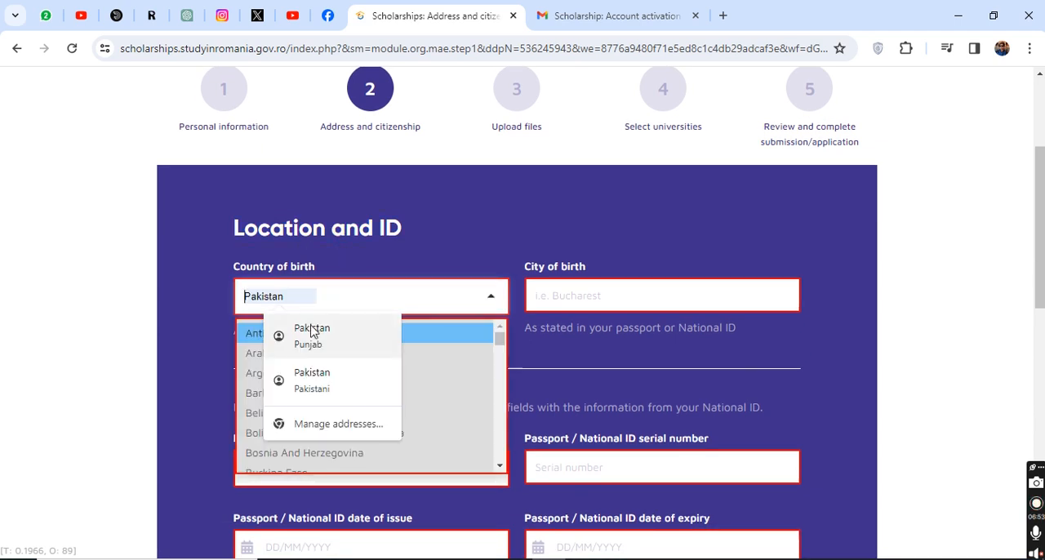
{"action": "type", "text": "PAK"}
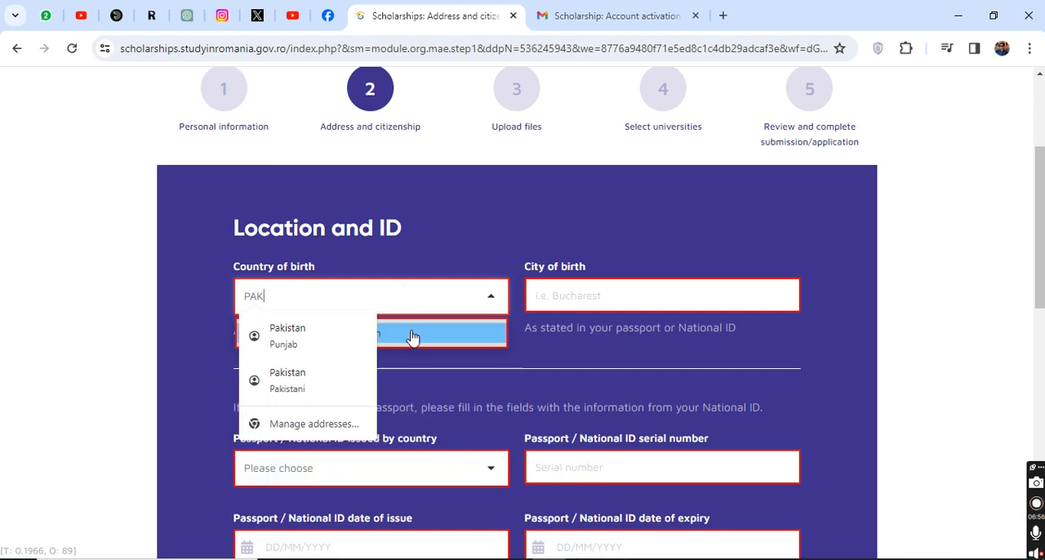
{"action": "left_click", "coordinate": [413, 337]}
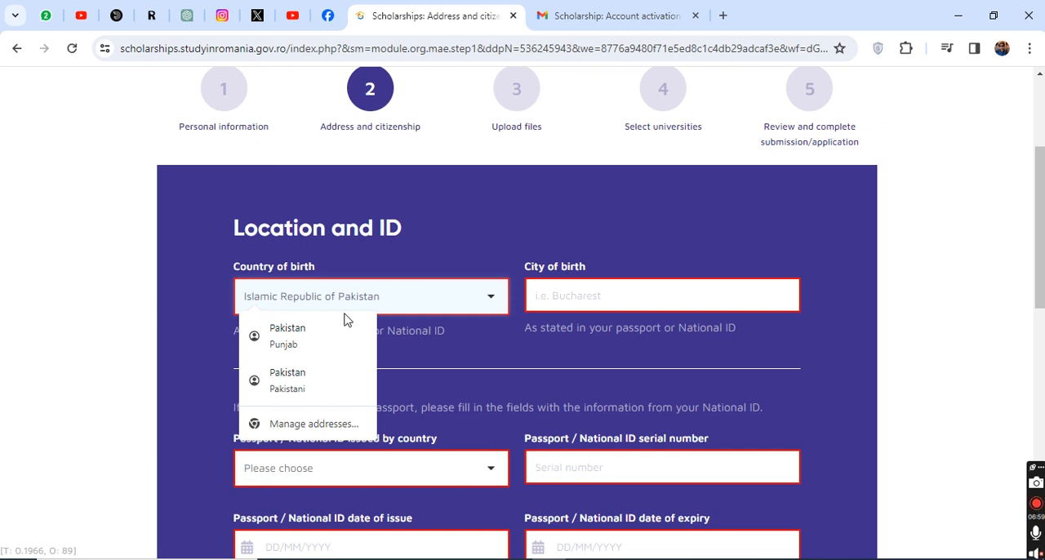
{"action": "left_click", "coordinate": [470, 367]}
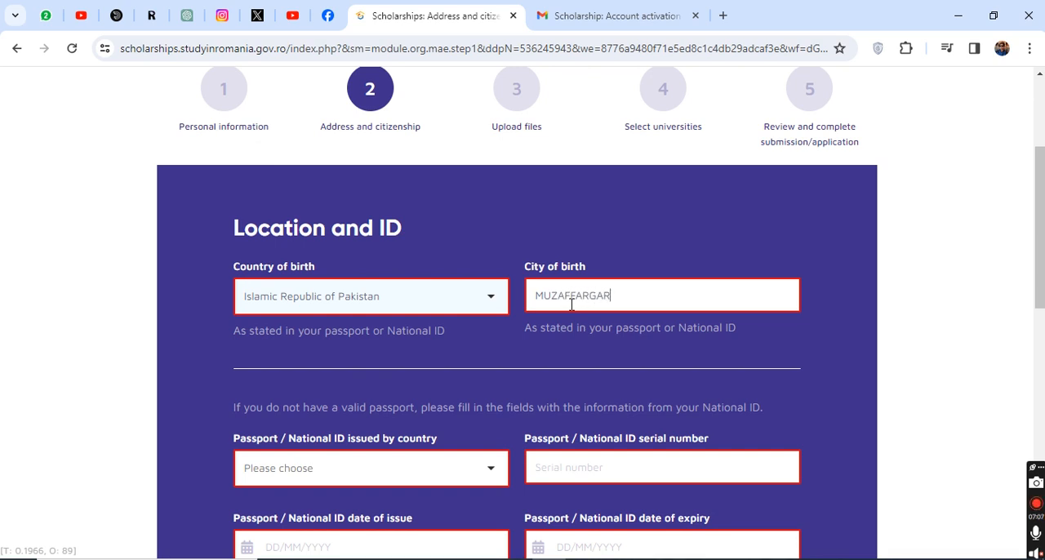
Step: Choose Islamic Republic of Pakistan as the country issuing the passport / National ID and enter the document's serial number
{"action": "left_click", "coordinate": [316, 470]}
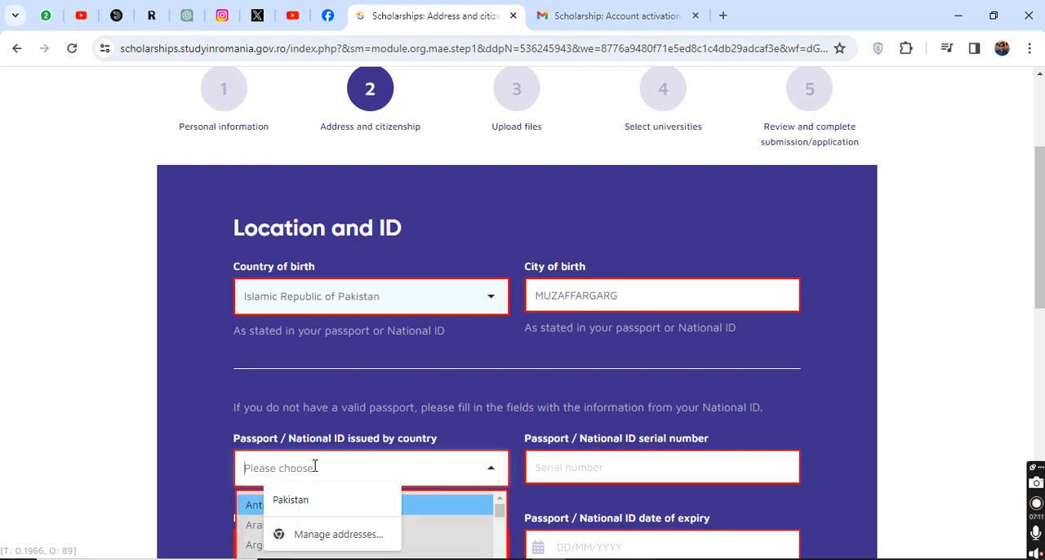
{"action": "type", "text": "PAKI"}
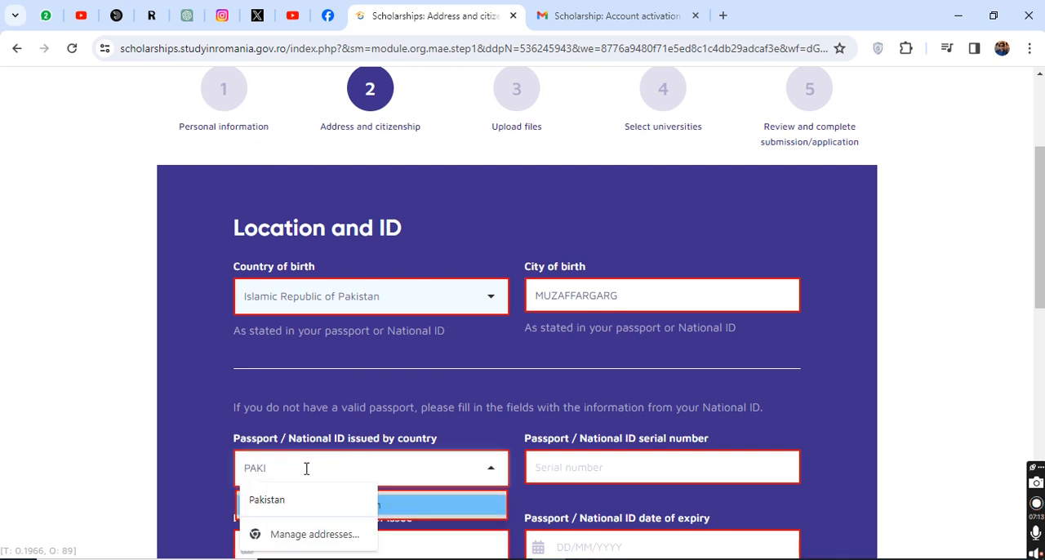
{"action": "left_click", "coordinate": [430, 508]}
{"action": "scroll", "coordinate": [433, 478], "scroll_direction": "down", "scroll_amount": 1}
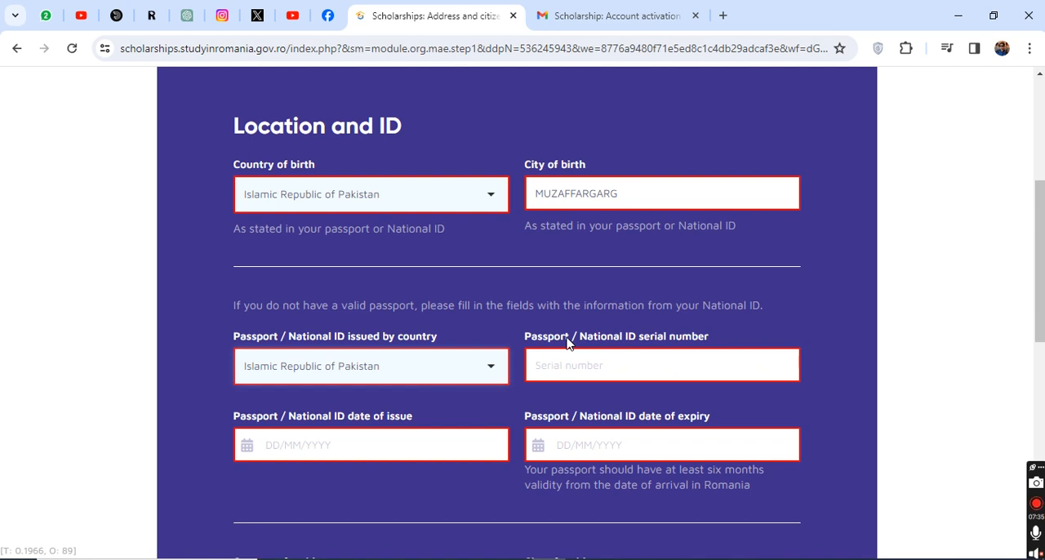
{"action": "left_click", "coordinate": [579, 367]}
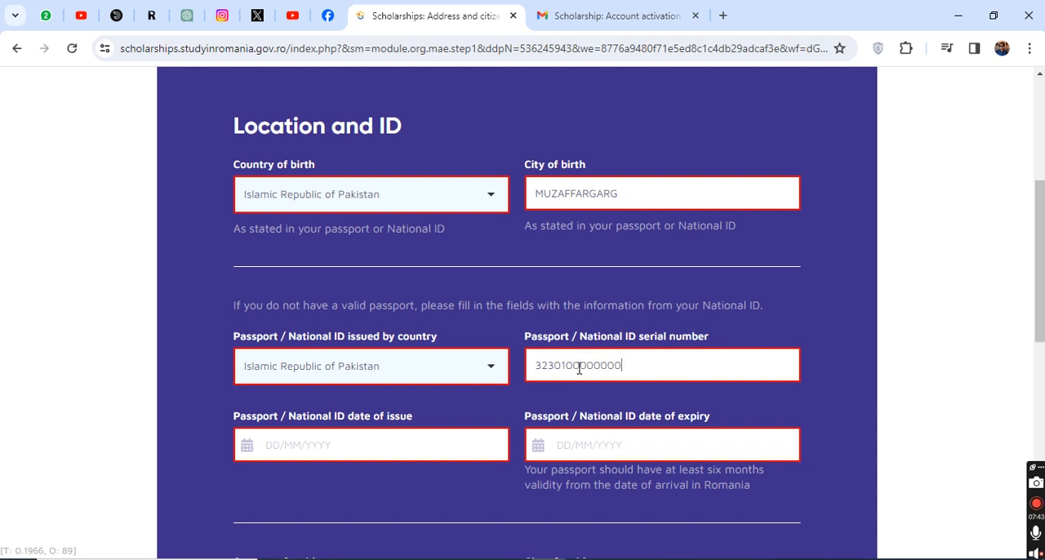
Step: Set the passport / National ID date of issue to 03/01/2024 and the date of expiry to 02/01/2030
{"action": "scroll", "coordinate": [578, 369], "scroll_direction": "down", "scroll_amount": 1}
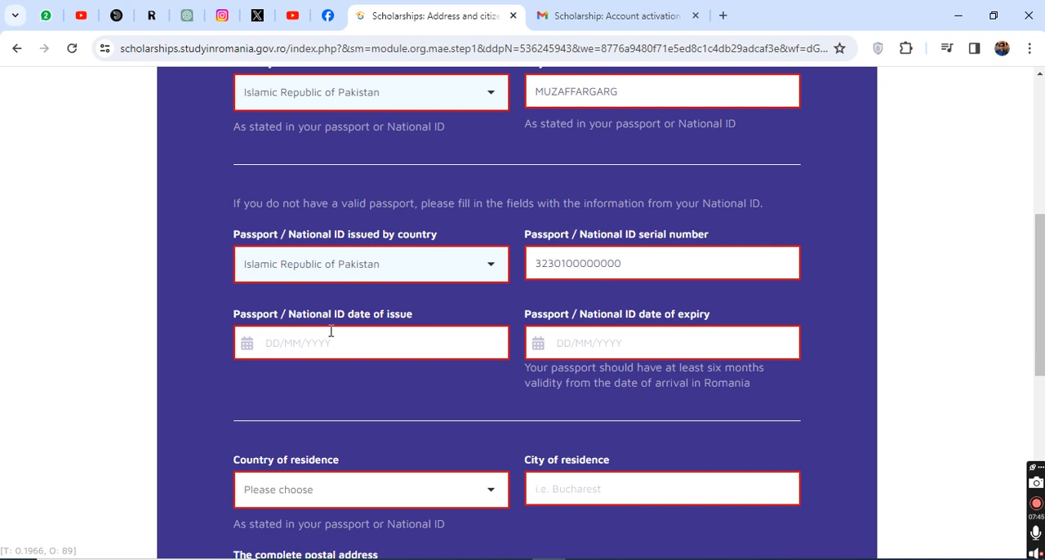
{"action": "left_click", "coordinate": [331, 339]}
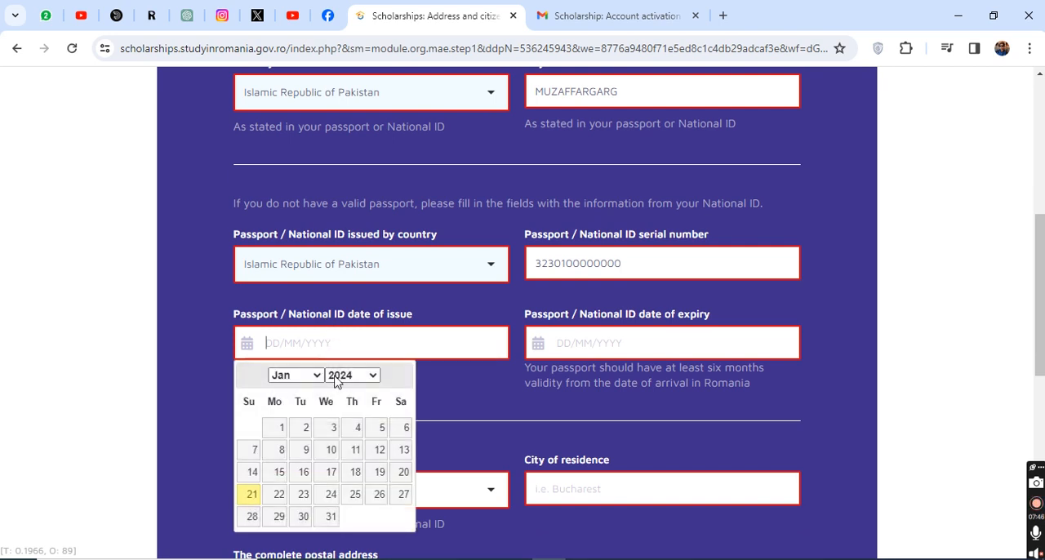
{"action": "left_click", "coordinate": [329, 433]}
{"action": "left_click", "coordinate": [621, 338]}
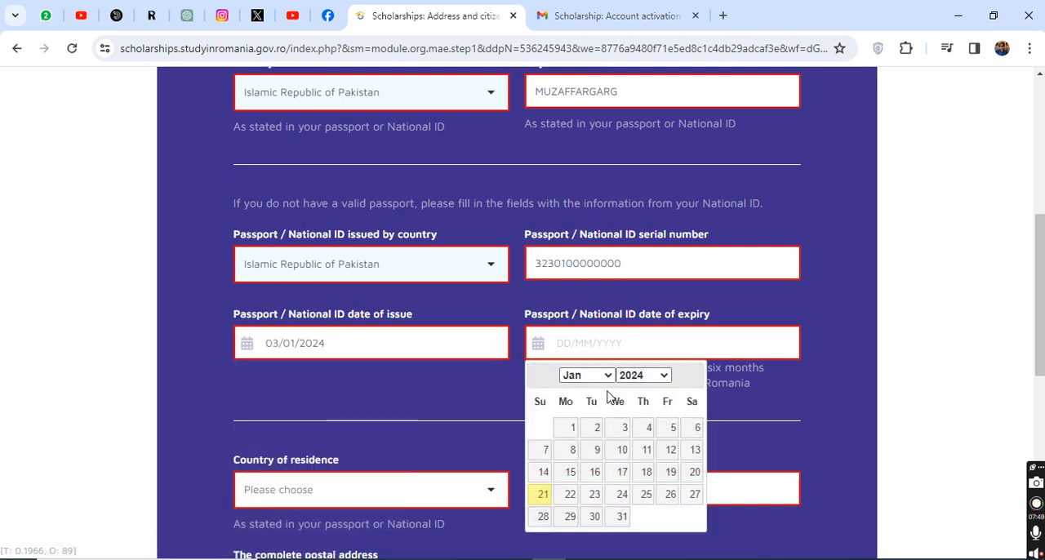
{"action": "left_click", "coordinate": [642, 380]}
{"action": "scroll", "coordinate": [645, 311], "scroll_direction": "down", "scroll_amount": 5}
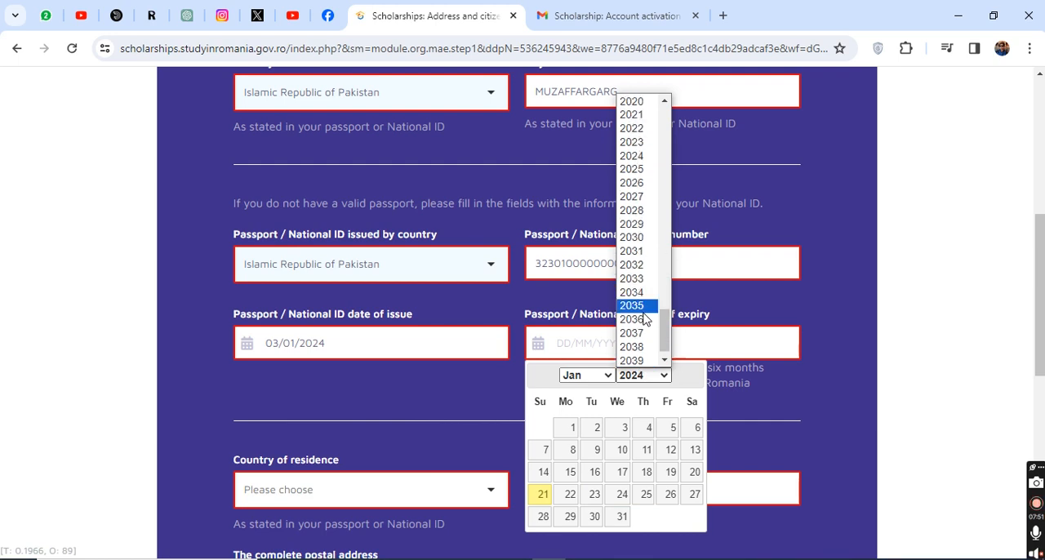
{"action": "left_click", "coordinate": [635, 238]}
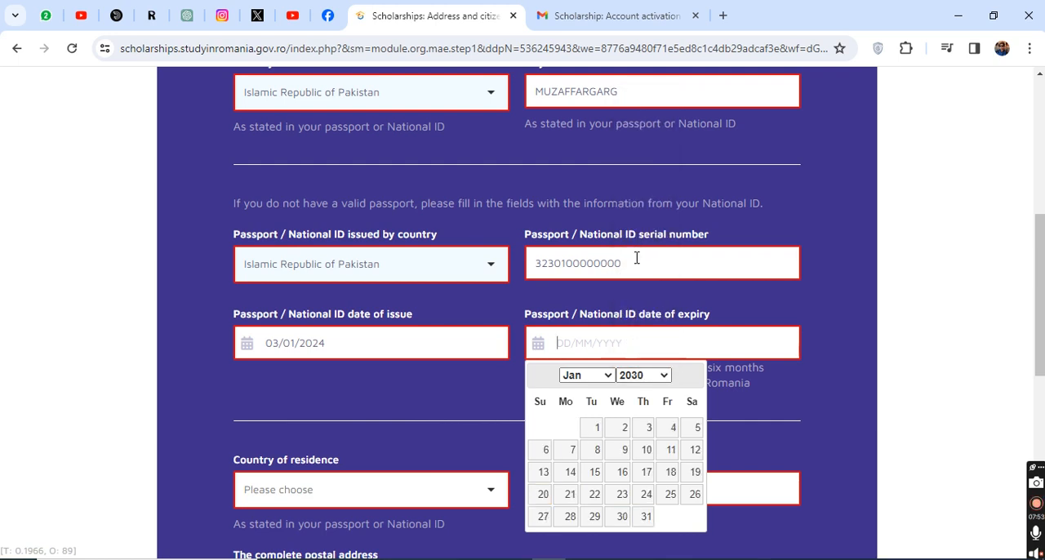
{"action": "left_click", "coordinate": [626, 429]}
Step: Choose Islamic Republic of Pakistan as the country of residence and enter MUZAFARGARH as the city of residence
{"action": "scroll", "coordinate": [297, 380], "scroll_direction": "down", "scroll_amount": 1}
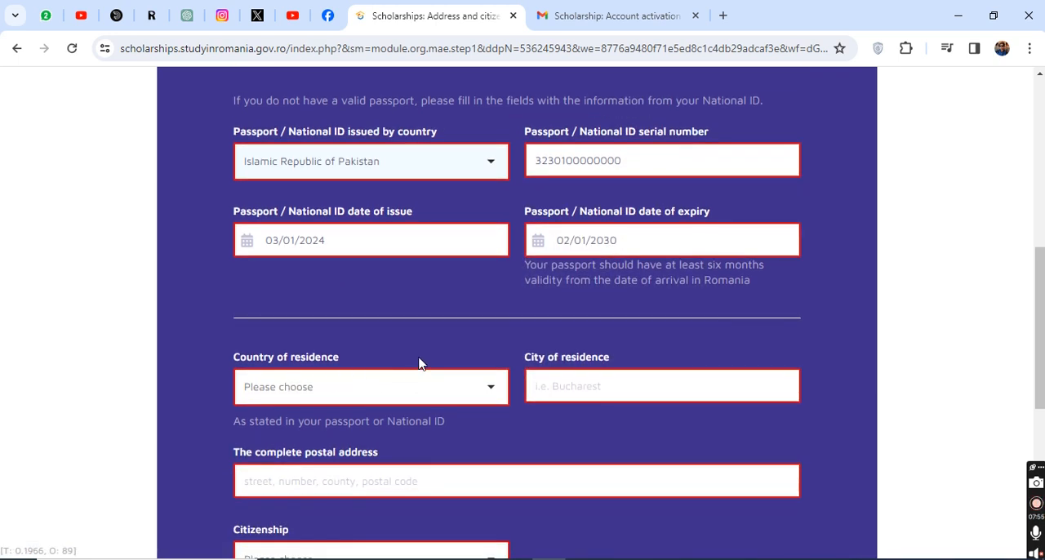
{"action": "scroll", "coordinate": [409, 341], "scroll_direction": "down", "scroll_amount": 1}
{"action": "left_click", "coordinate": [370, 299]}
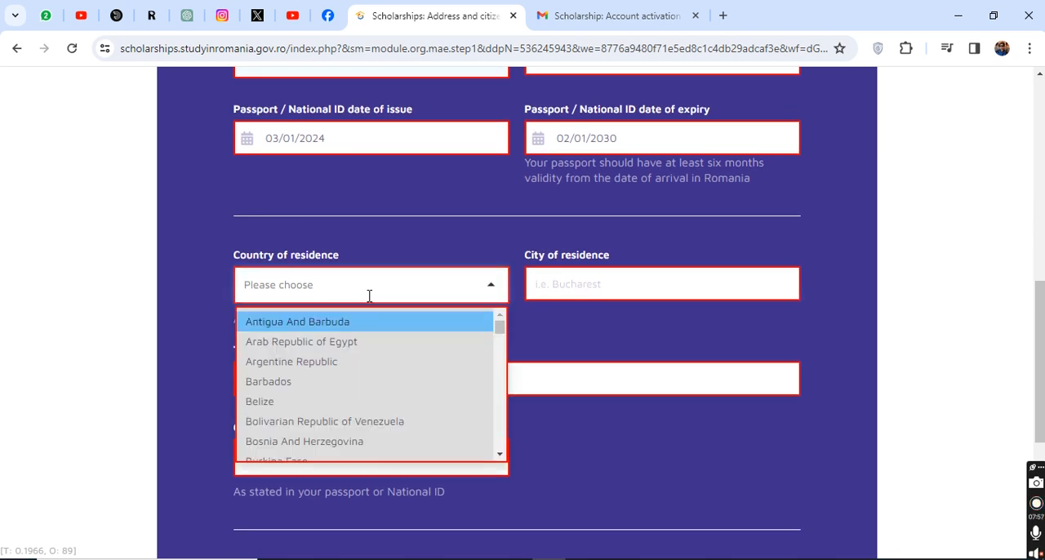
{"action": "type", "text": "PAK"}
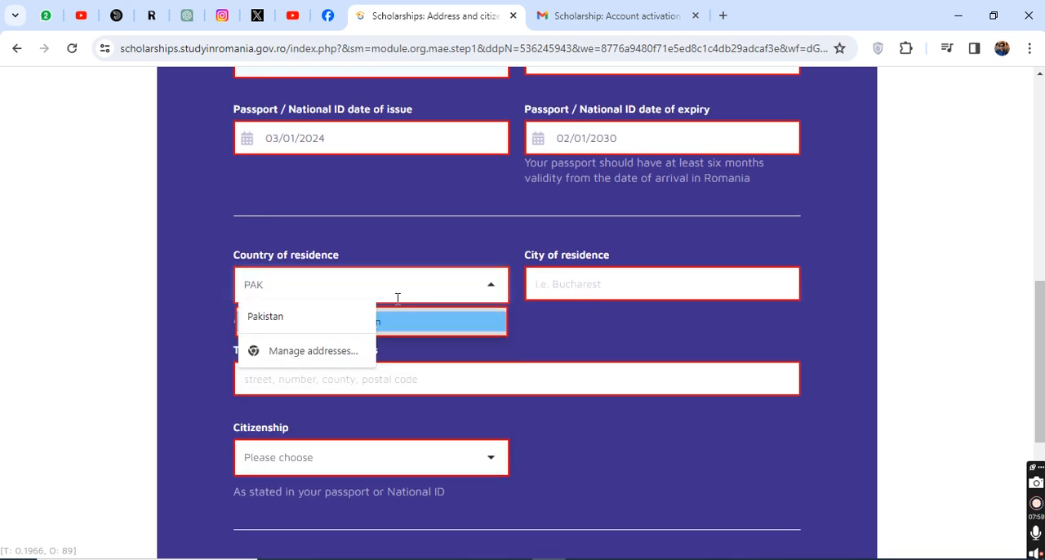
{"action": "left_click", "coordinate": [433, 321]}
{"action": "left_click", "coordinate": [546, 283]}
{"action": "type", "text": "MUZAFARGAR"}
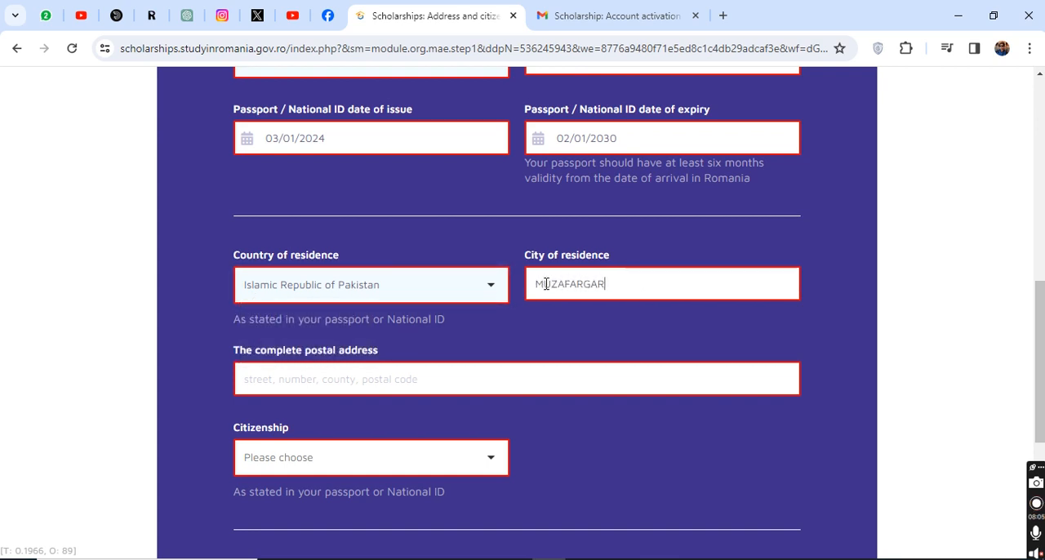
{"action": "type", "text": "H"}
Step: Enter the complete postal address and choose Islamic Republic of Pakistan as the citizenship
{"action": "type", "text": "UFGAW"}
{"action": "type", "text": "KUFBDJHU DW DF"}
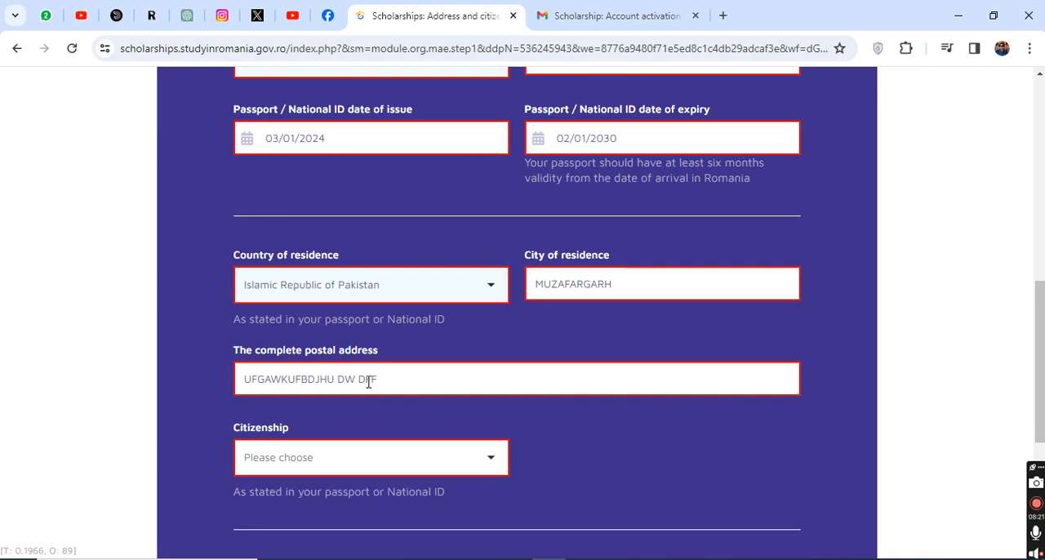
{"action": "scroll", "coordinate": [339, 432], "scroll_direction": "down", "scroll_amount": 1}
{"action": "left_click", "coordinate": [329, 369]}
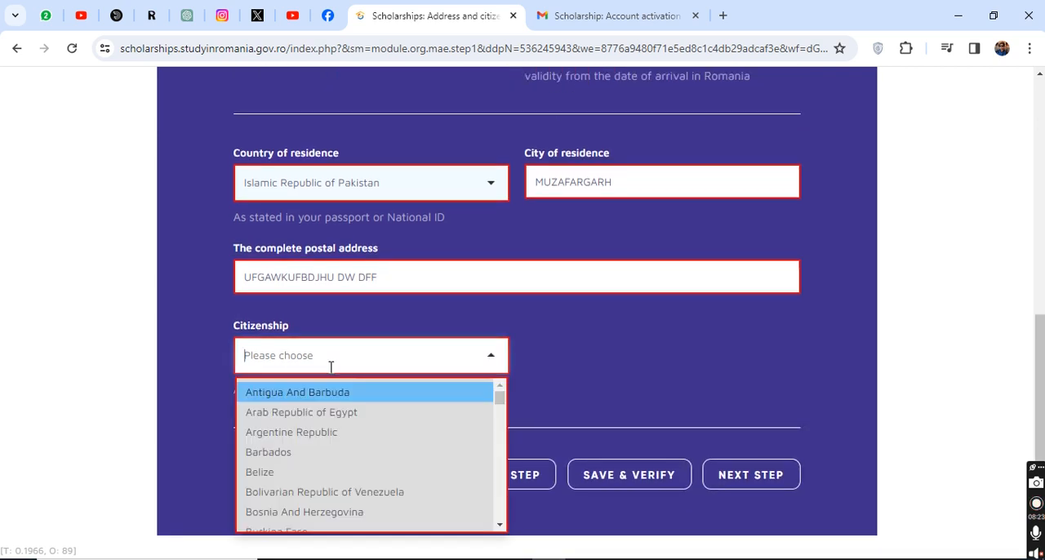
{"action": "type", "text": "PAK"}
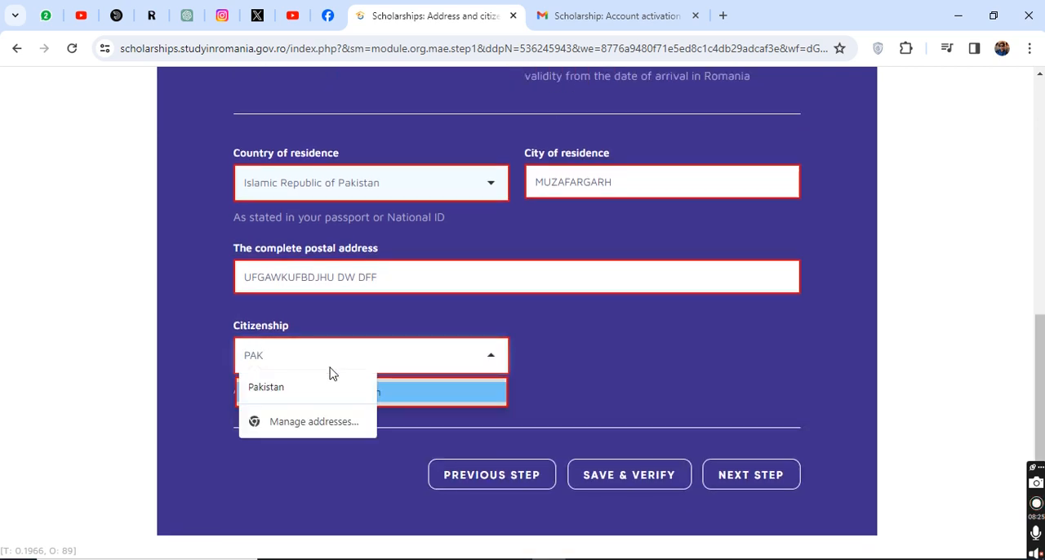
{"action": "left_click", "coordinate": [443, 392]}
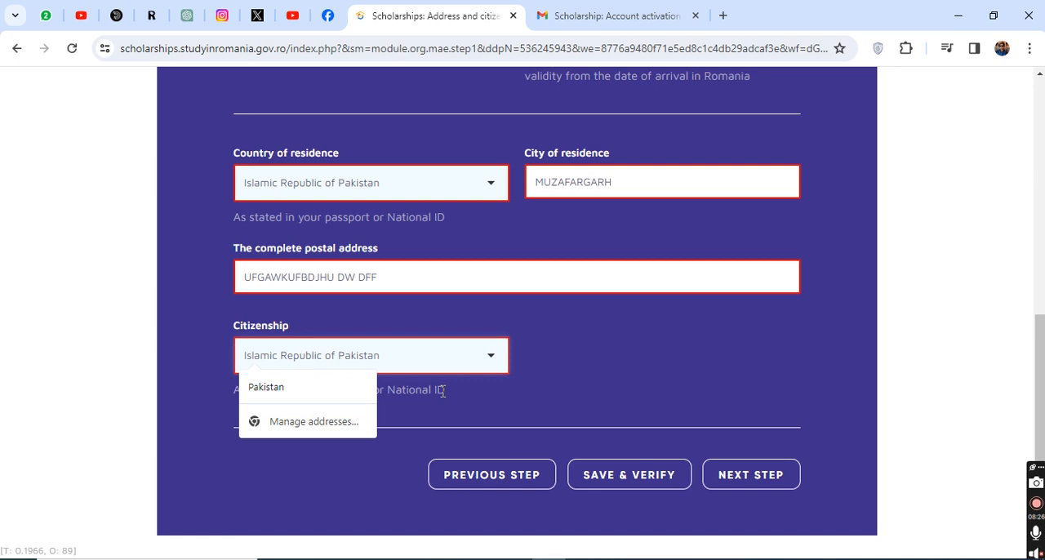
{"action": "left_click", "coordinate": [544, 344]}
Step: Save and verify the address and citizenship information and proceed to the Upload files stage
{"action": "scroll", "coordinate": [544, 344], "scroll_direction": "up", "scroll_amount": 4}
{"action": "scroll", "coordinate": [546, 346], "scroll_direction": "down", "scroll_amount": 5}
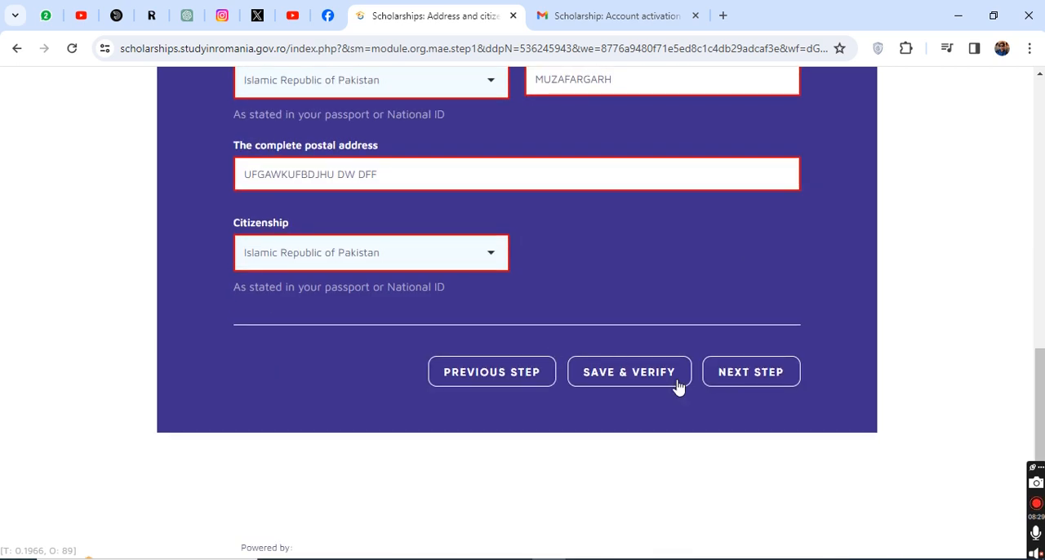
{"action": "left_click", "coordinate": [614, 381]}
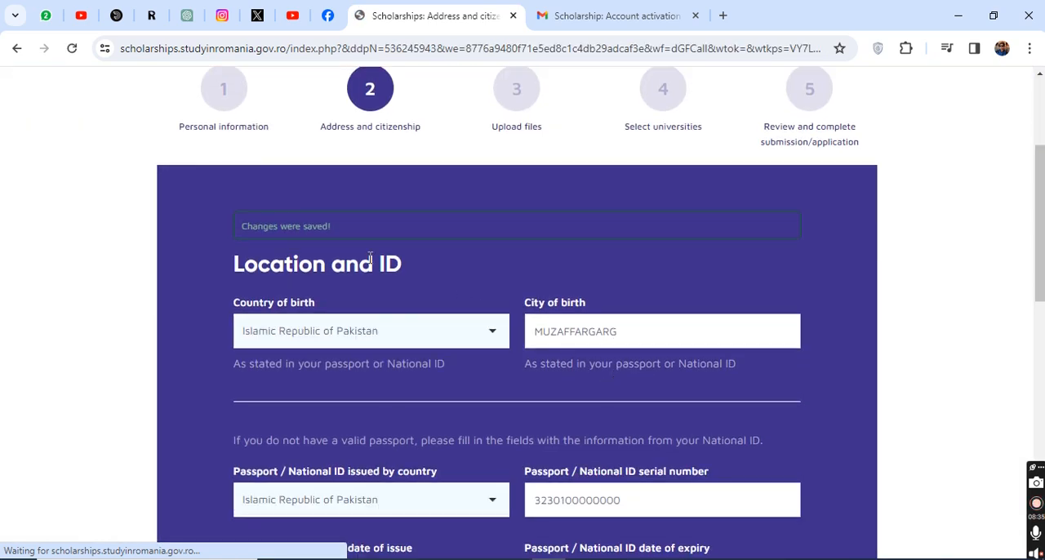
{"action": "double_click", "coordinate": [310, 228]}
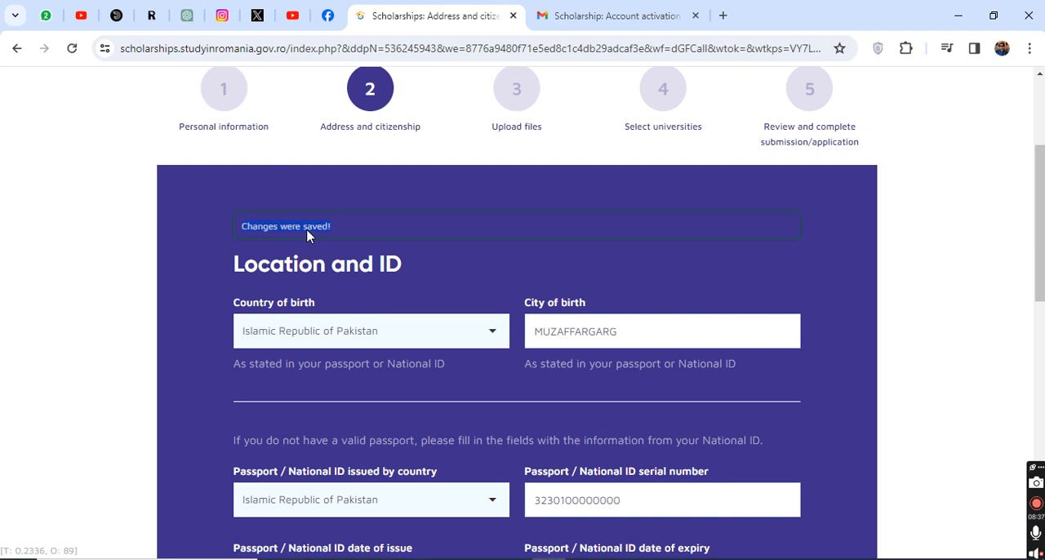
{"action": "scroll", "coordinate": [311, 233], "scroll_direction": "down", "scroll_amount": 8}
{"action": "left_click", "coordinate": [770, 415]}
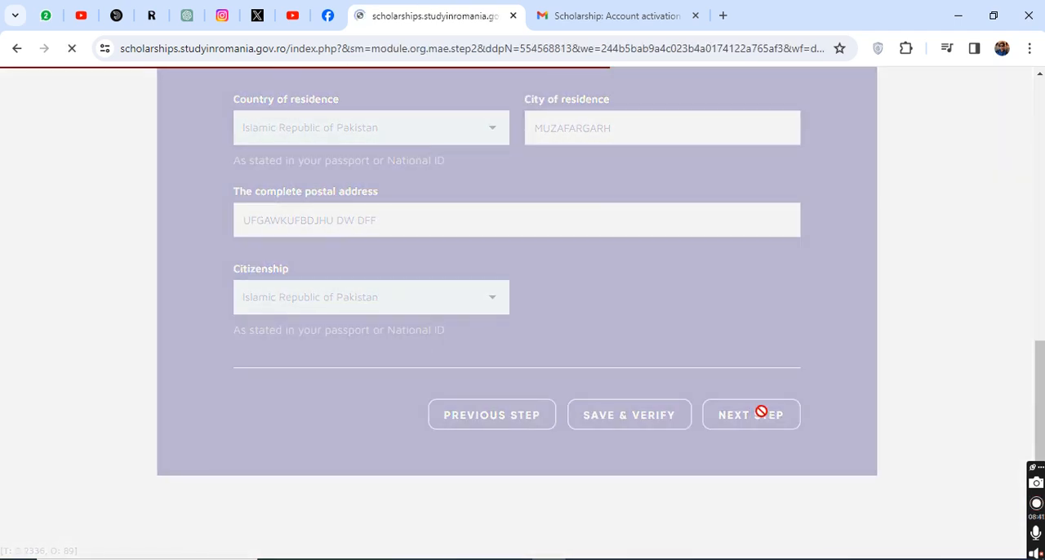
Step: Choose Bachelor degree as the desired degree of study and answer YES to needing a Romanian preparatory year
{"action": "scroll", "coordinate": [578, 344], "scroll_direction": "down", "scroll_amount": 3}
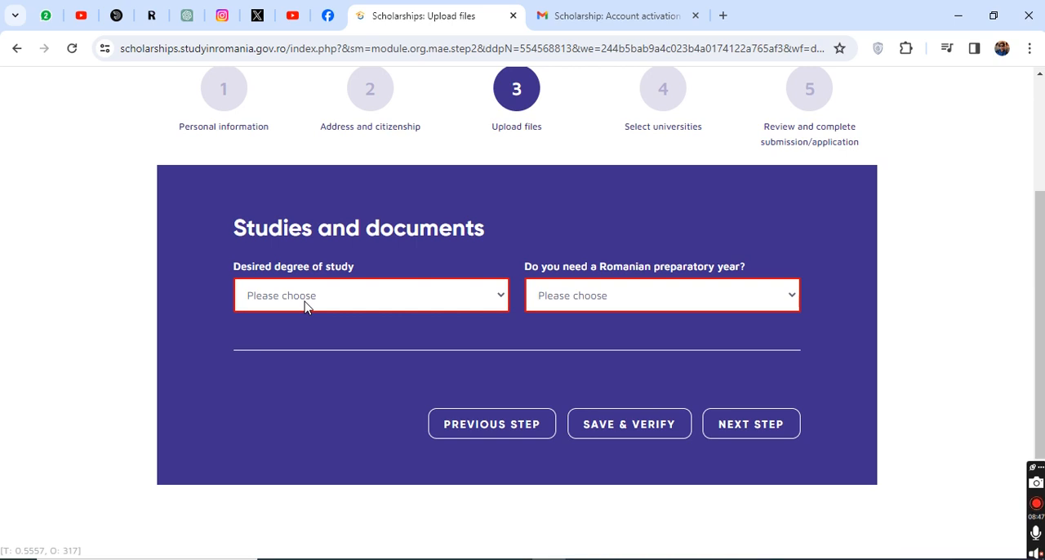
{"action": "left_click", "coordinate": [341, 304]}
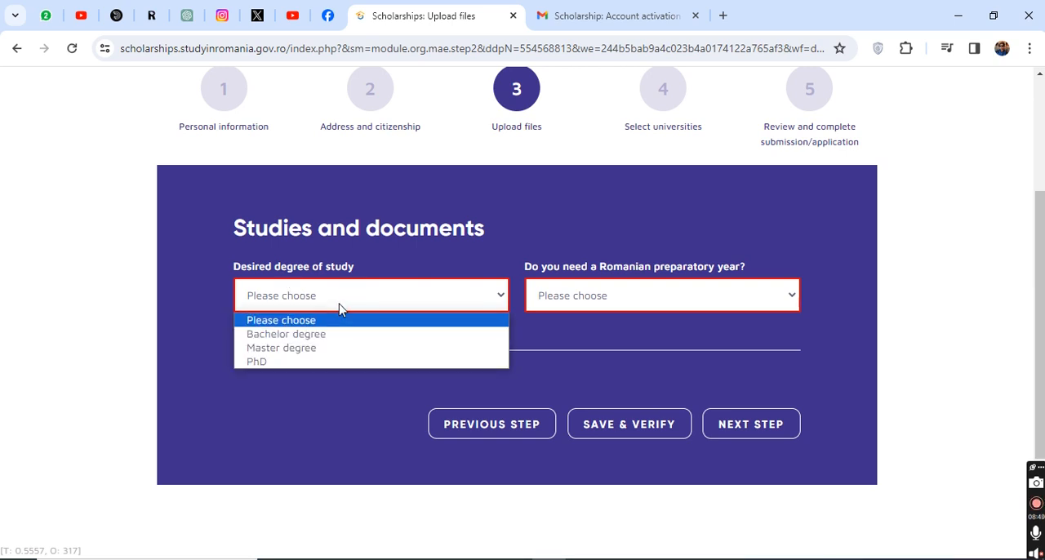
{"action": "left_click", "coordinate": [364, 339]}
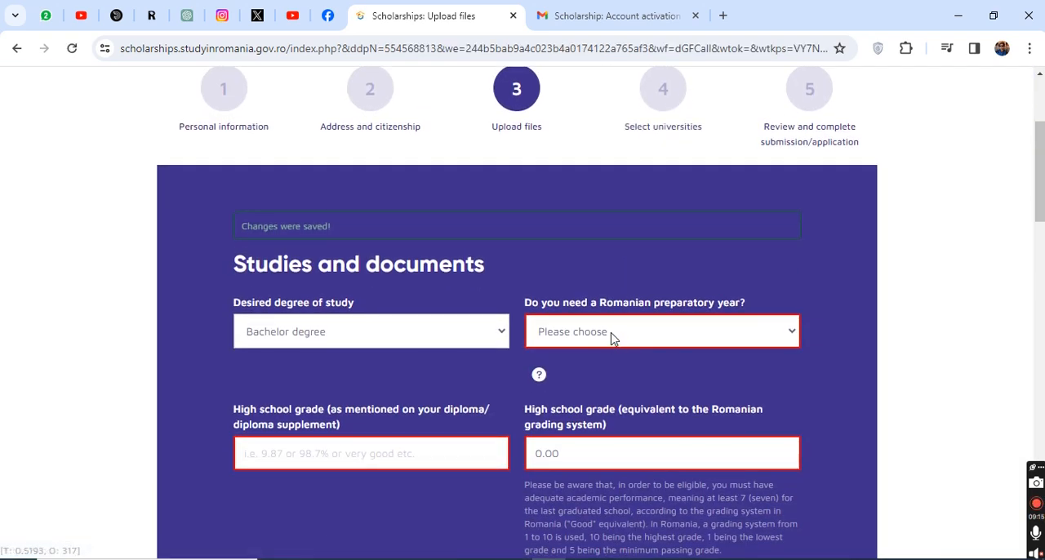
{"action": "left_click", "coordinate": [614, 337]}
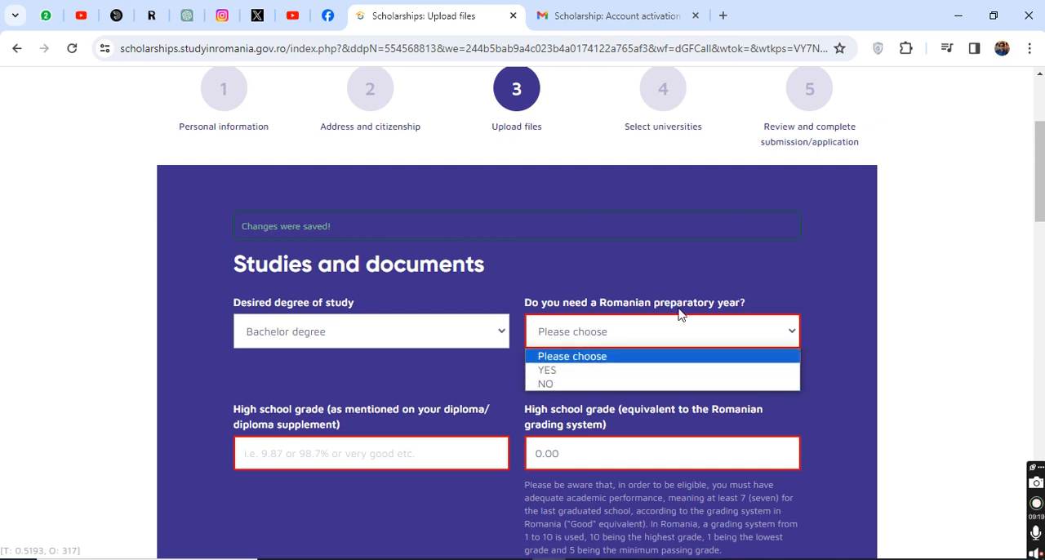
{"action": "left_click", "coordinate": [573, 372]}
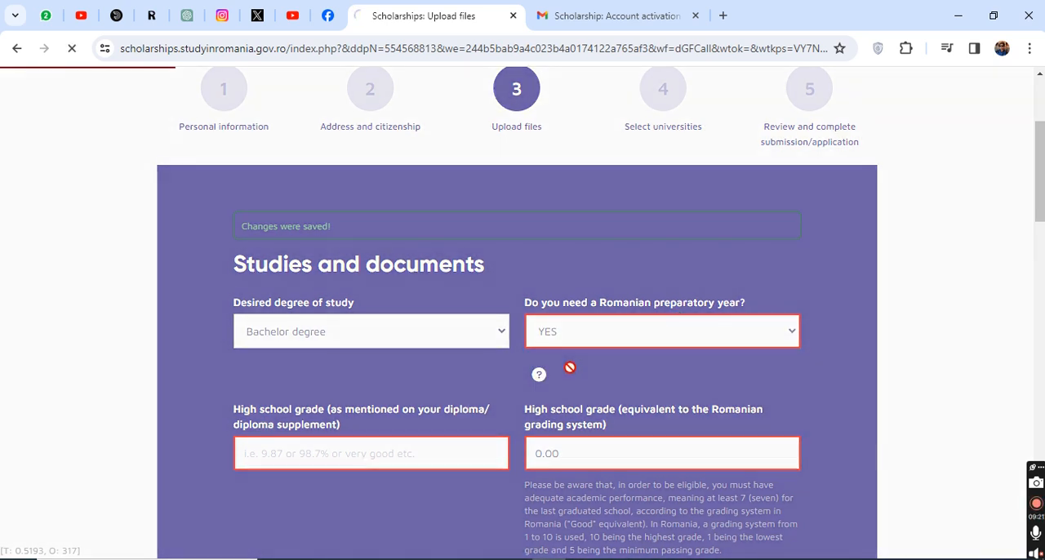
Step: Enter 90% as the high school grade and 9 as its equivalent in the Romanian grading system
{"action": "scroll", "coordinate": [666, 367], "scroll_direction": "down", "scroll_amount": 4}
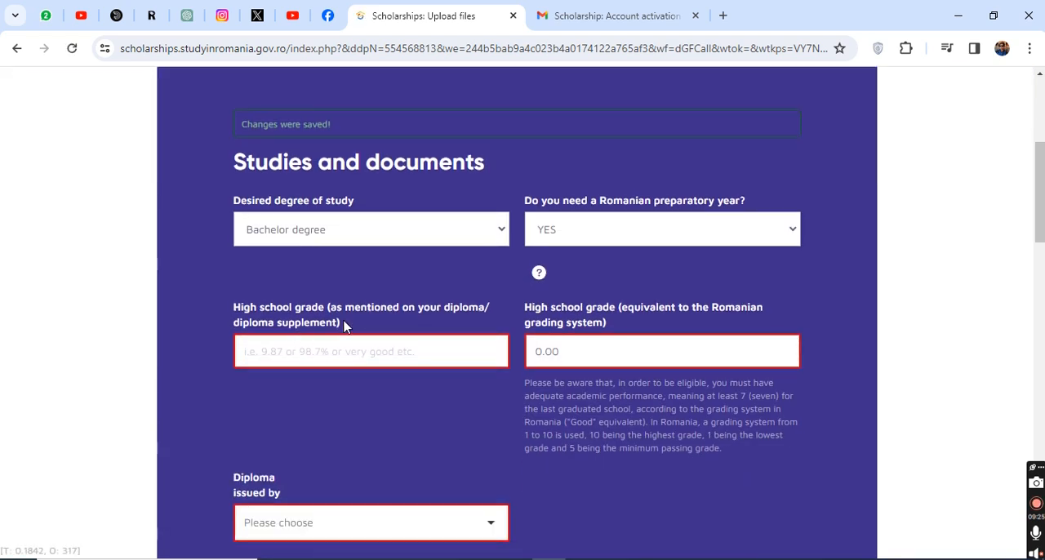
{"action": "left_click", "coordinate": [291, 357]}
{"action": "type", "text": "90"}
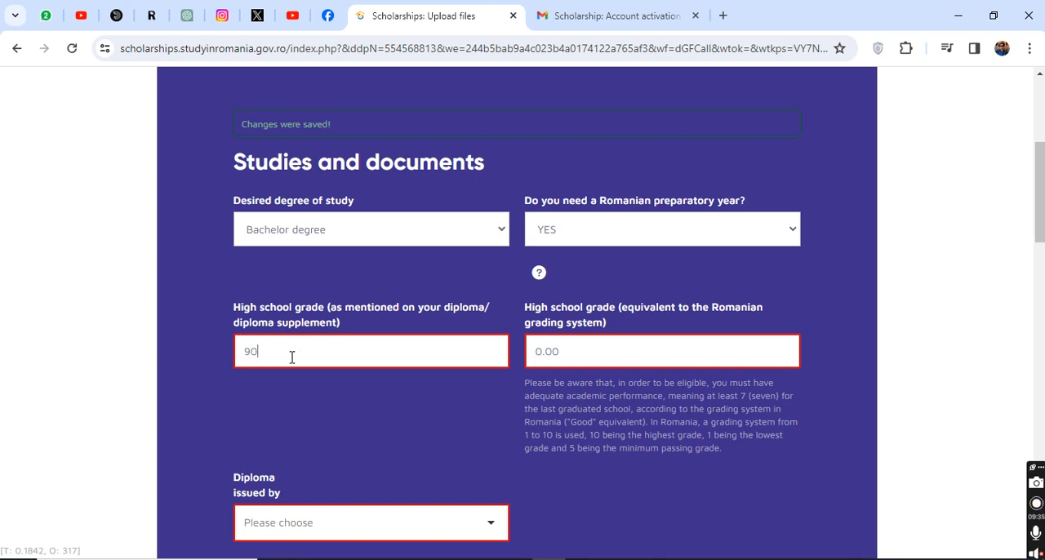
{"action": "type", "text": "%"}
{"action": "key", "text": "BackSpace"}
{"action": "key", "text": "BackSpace"}
{"action": "key", "text": "BackSpace"}
{"action": "key", "text": "BackSpace"}
Step: Choose Islamic Republic of Pakistan as the country that issued the diploma
{"action": "scroll", "coordinate": [548, 392], "scroll_direction": "down", "scroll_amount": 2}
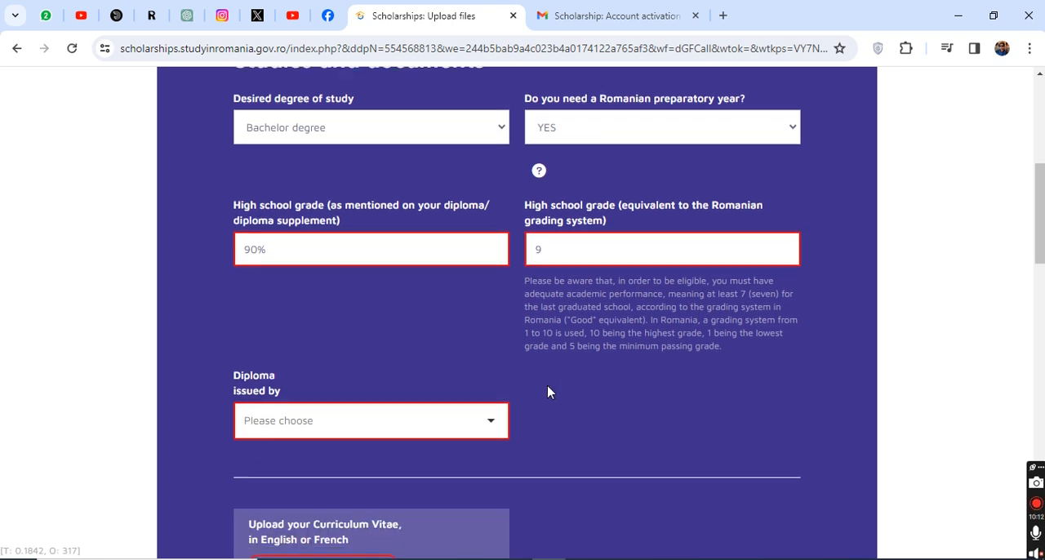
{"action": "left_click", "coordinate": [291, 419]}
{"action": "type", "text": "PAKI"}
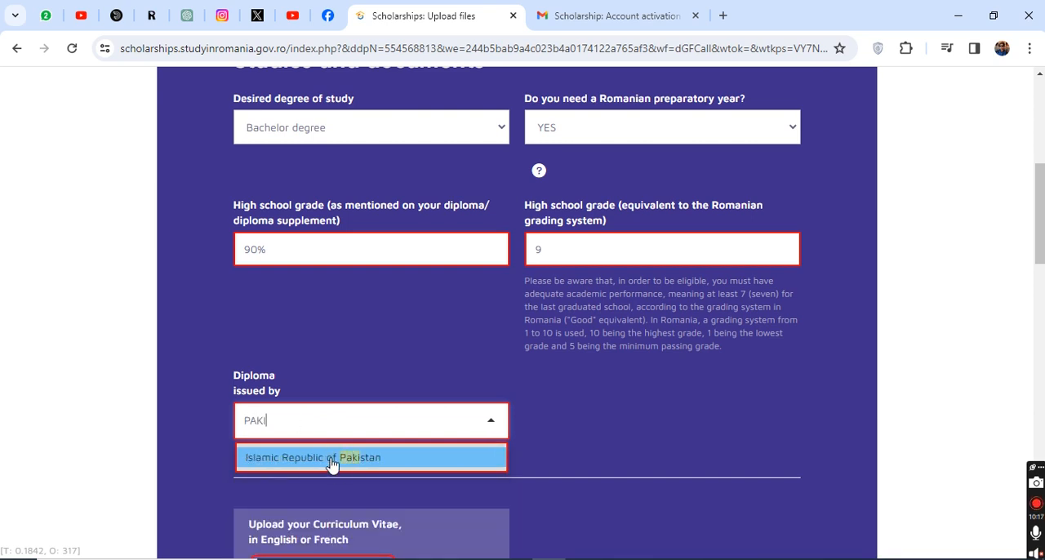
{"action": "left_click", "coordinate": [339, 458]}
Step: Review which documents the Upload files stage asks for, from the Curriculum Vitae to the recent graduates' certificate
{"action": "scroll", "coordinate": [338, 462], "scroll_direction": "down", "scroll_amount": 3}
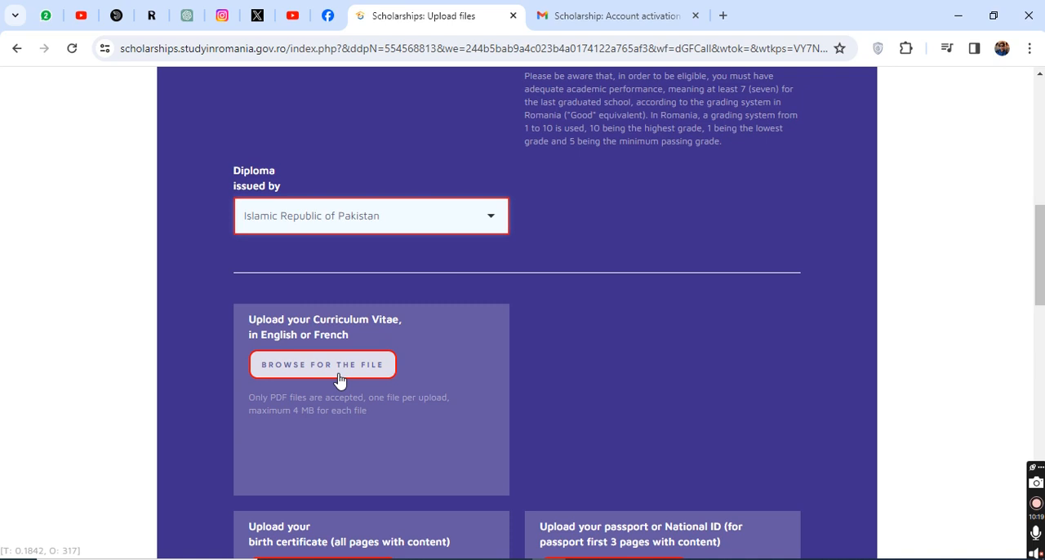
{"action": "scroll", "coordinate": [339, 380], "scroll_direction": "down", "scroll_amount": 5}
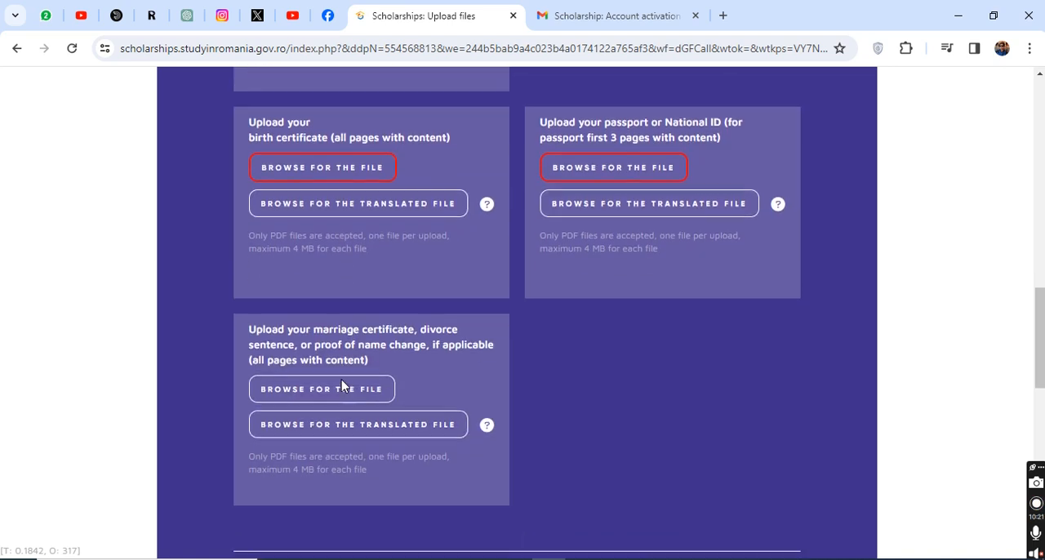
{"action": "scroll", "coordinate": [342, 380], "scroll_direction": "up", "scroll_amount": 5}
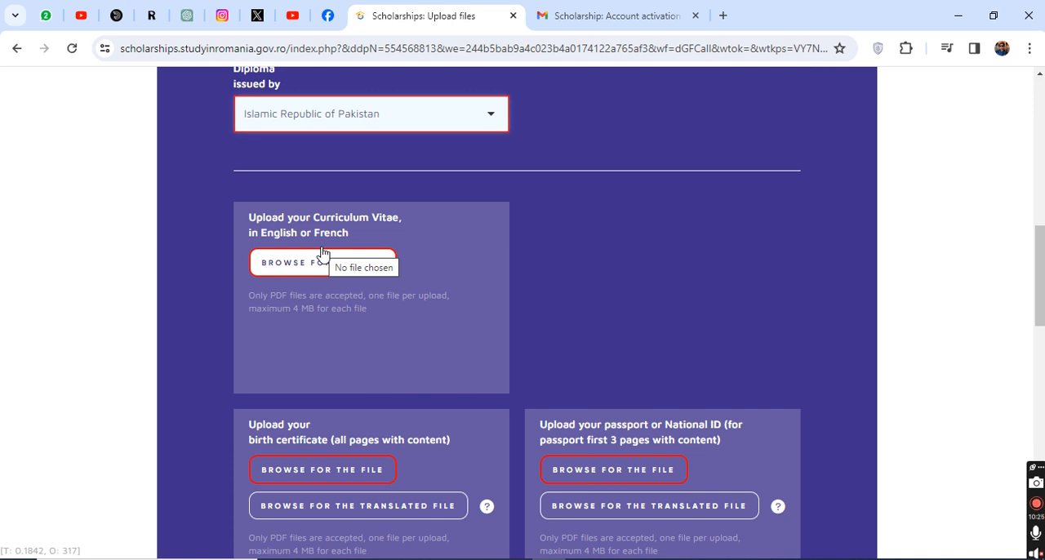
{"action": "scroll", "coordinate": [322, 253], "scroll_direction": "down", "scroll_amount": 1}
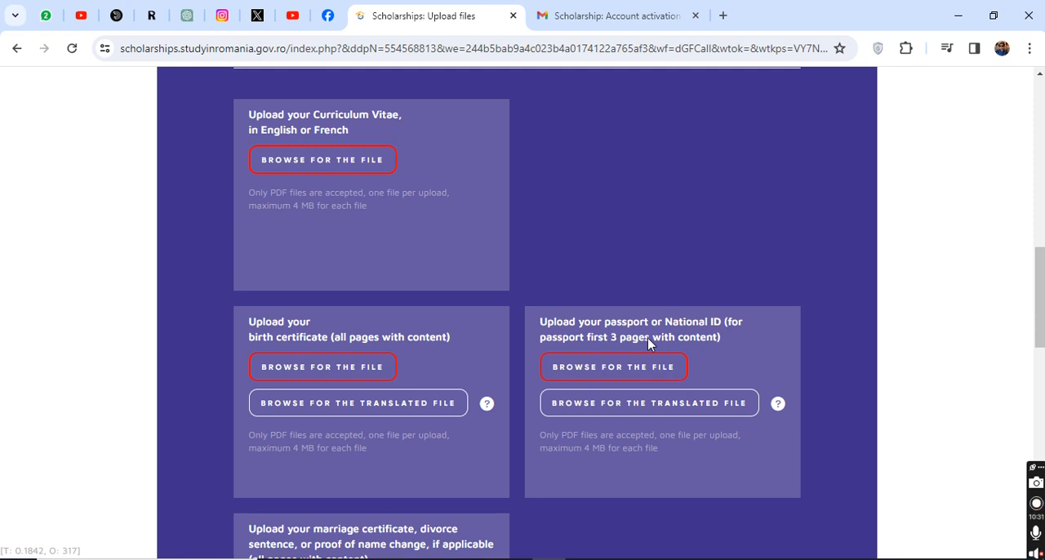
{"action": "scroll", "coordinate": [648, 341], "scroll_direction": "down", "scroll_amount": 2}
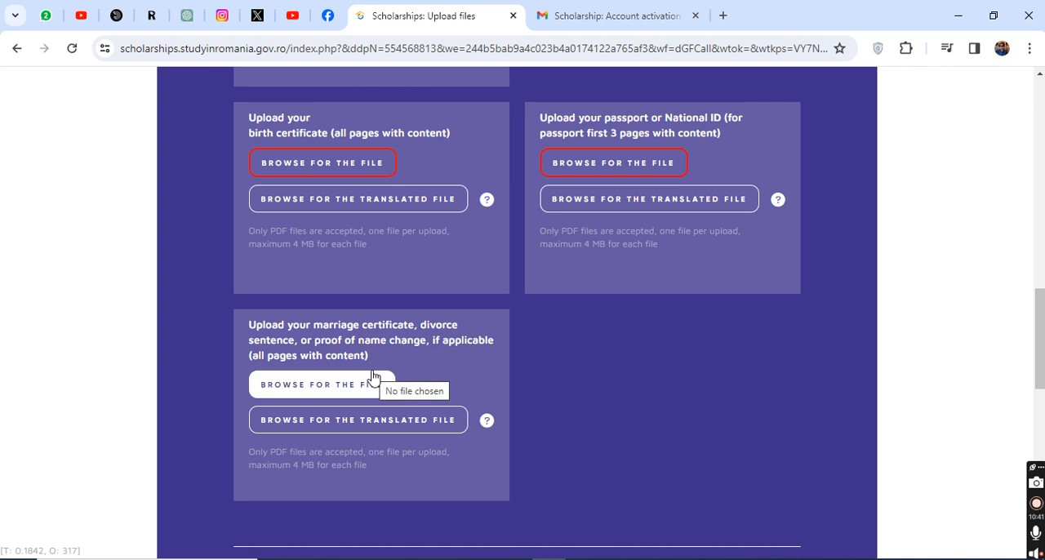
{"action": "scroll", "coordinate": [376, 382], "scroll_direction": "down", "scroll_amount": 2}
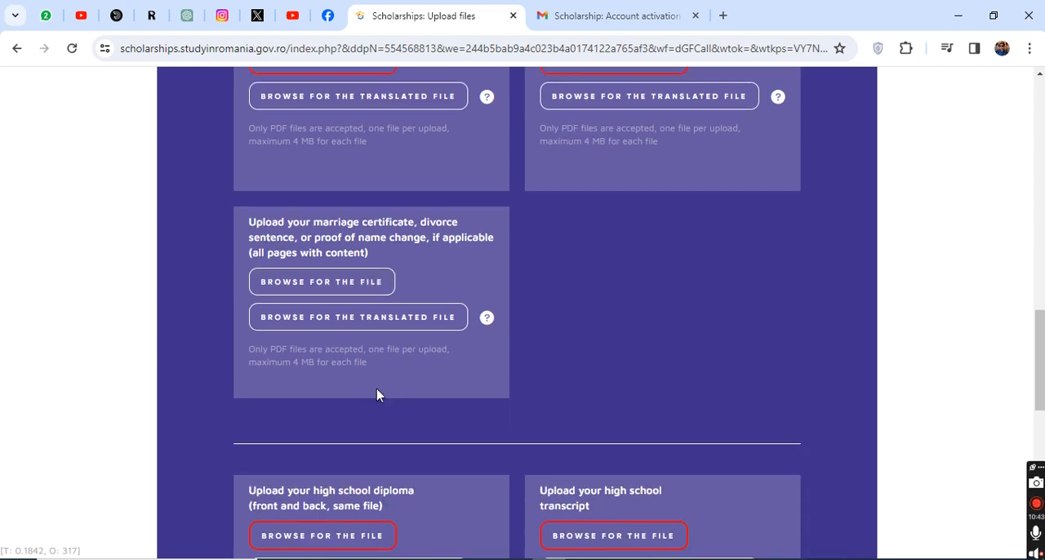
{"action": "scroll", "coordinate": [365, 383], "scroll_direction": "down", "scroll_amount": 2}
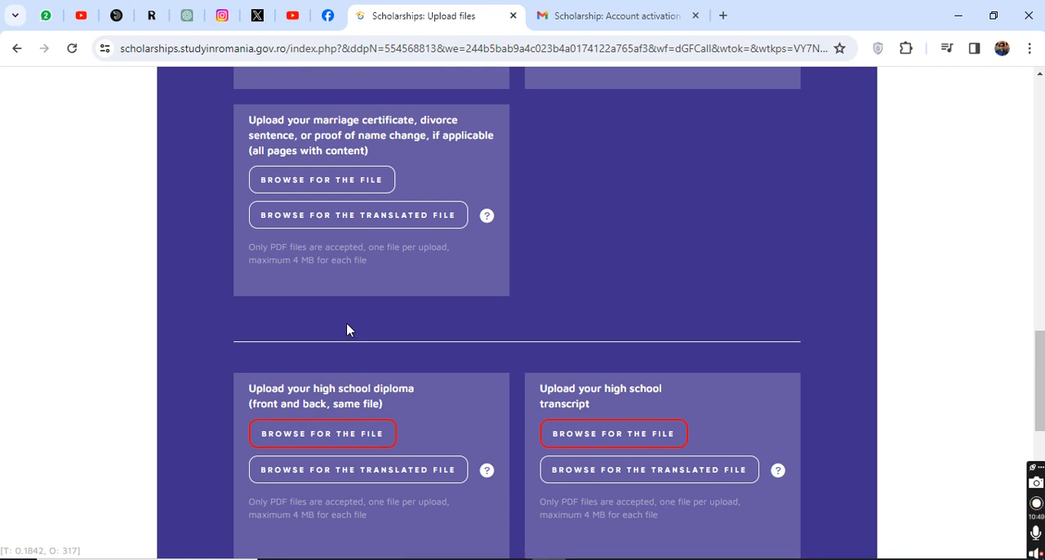
{"action": "scroll", "coordinate": [346, 324], "scroll_direction": "down", "scroll_amount": 2}
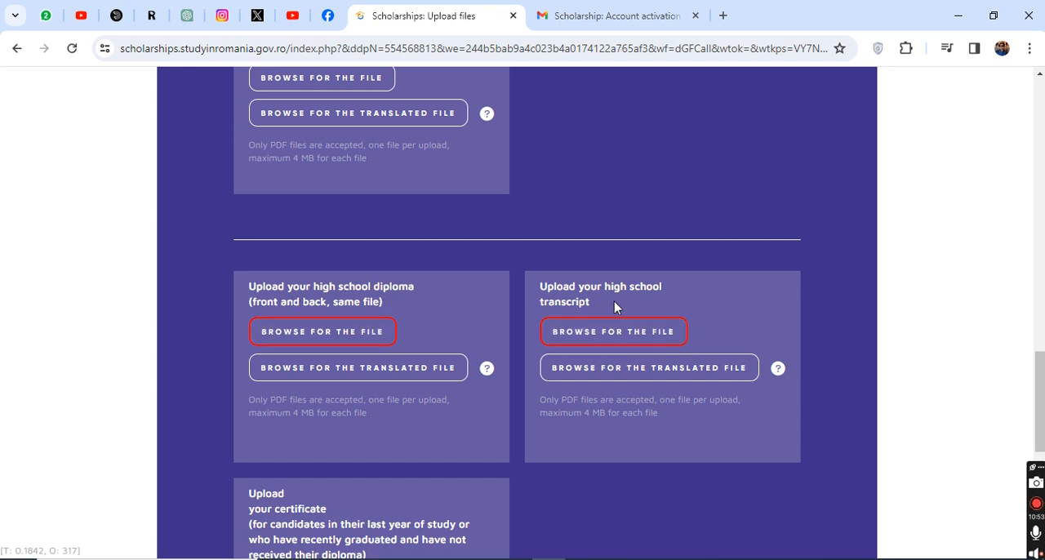
{"action": "scroll", "coordinate": [618, 310], "scroll_direction": "down", "scroll_amount": 2}
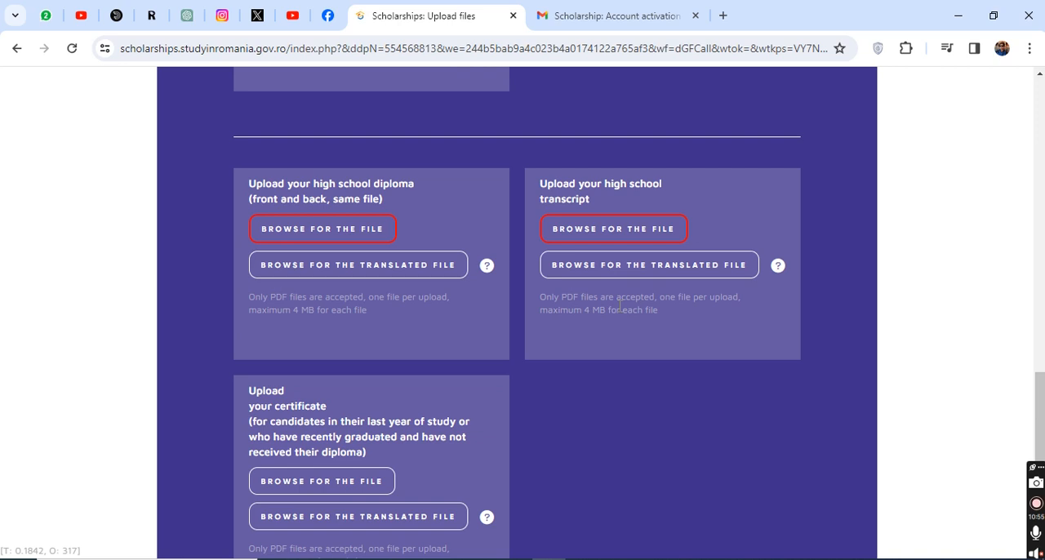
{"action": "scroll", "coordinate": [618, 306], "scroll_direction": "down", "scroll_amount": 2}
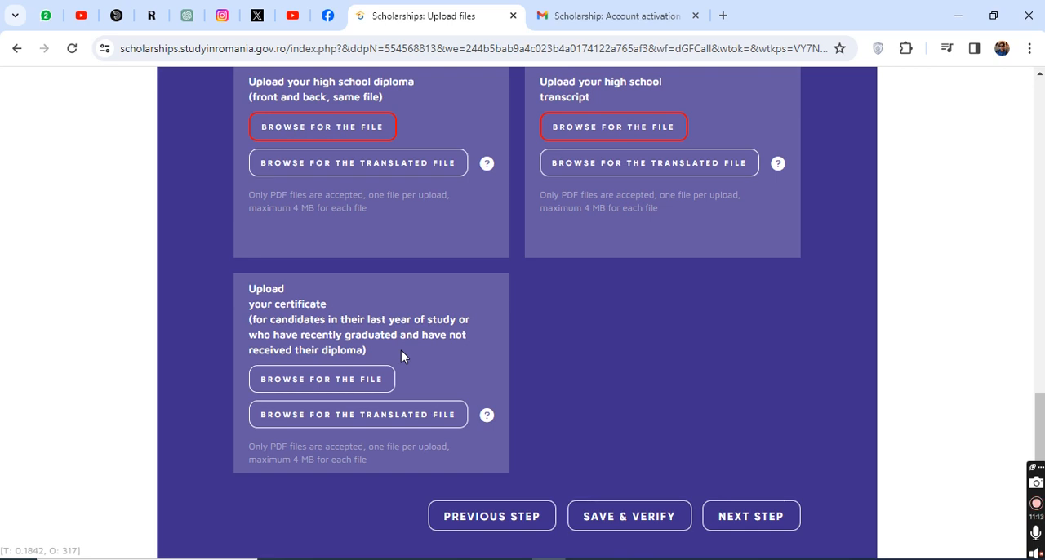
{"action": "scroll", "coordinate": [362, 385], "scroll_direction": "up", "scroll_amount": 7}
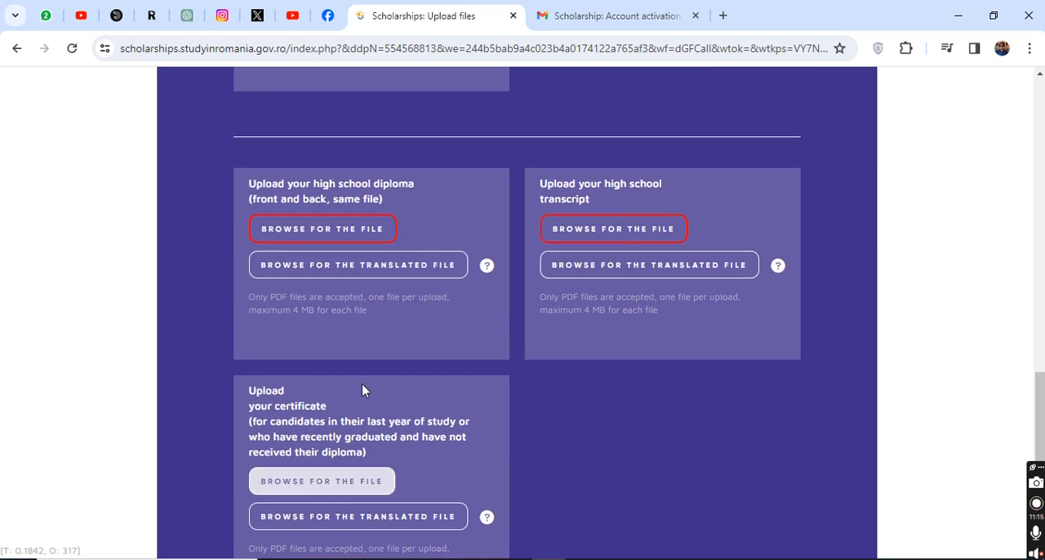
{"action": "scroll", "coordinate": [361, 382], "scroll_direction": "up", "scroll_amount": 2}
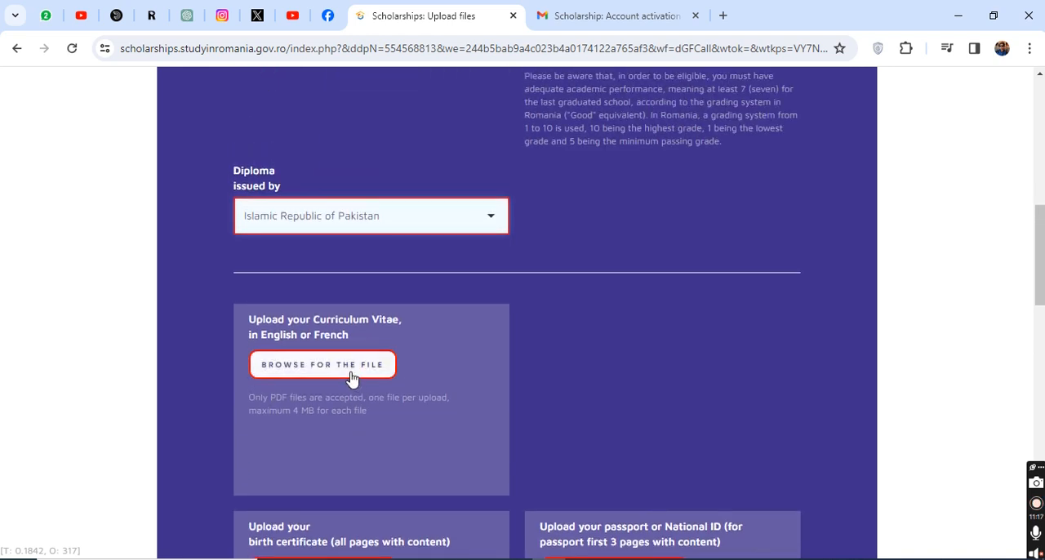
{"action": "left_click", "coordinate": [313, 373]}
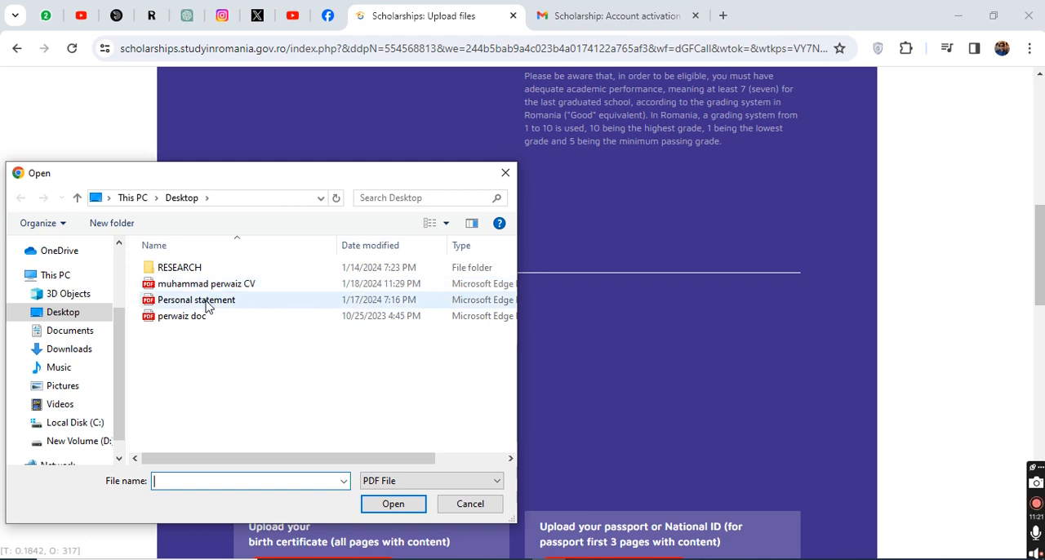
{"action": "left_click", "coordinate": [74, 332]}
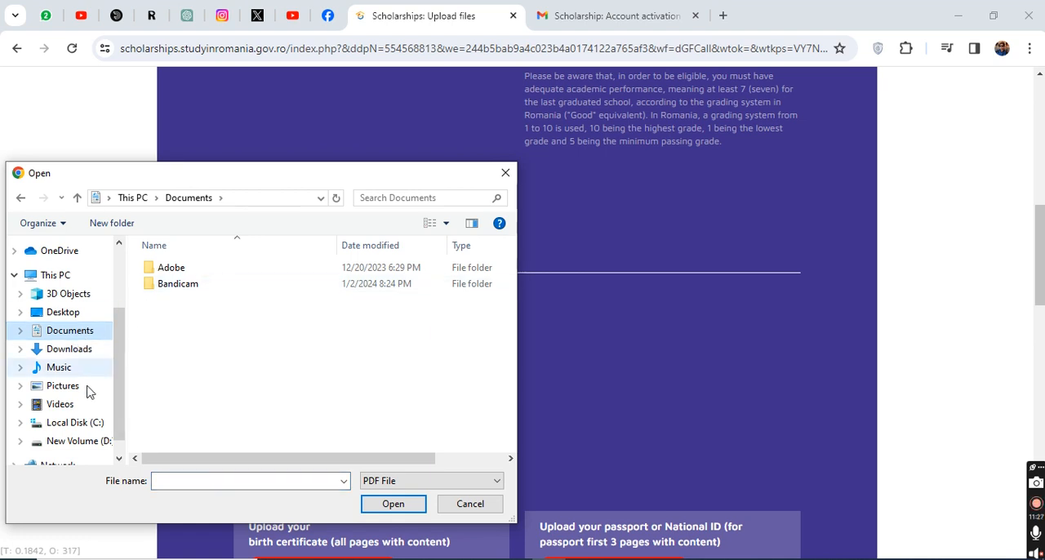
{"action": "left_click", "coordinate": [72, 350]}
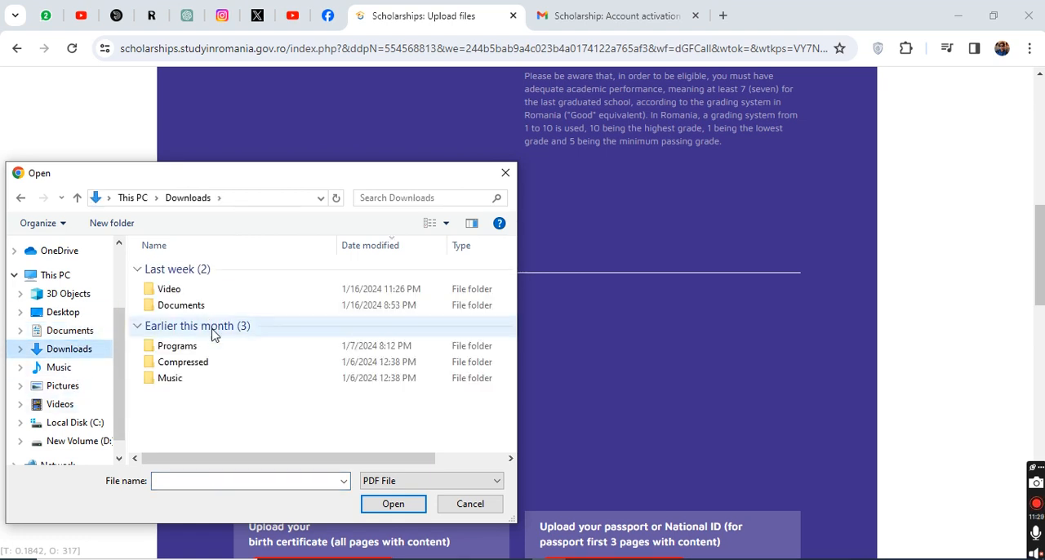
{"action": "double_click", "coordinate": [173, 305]}
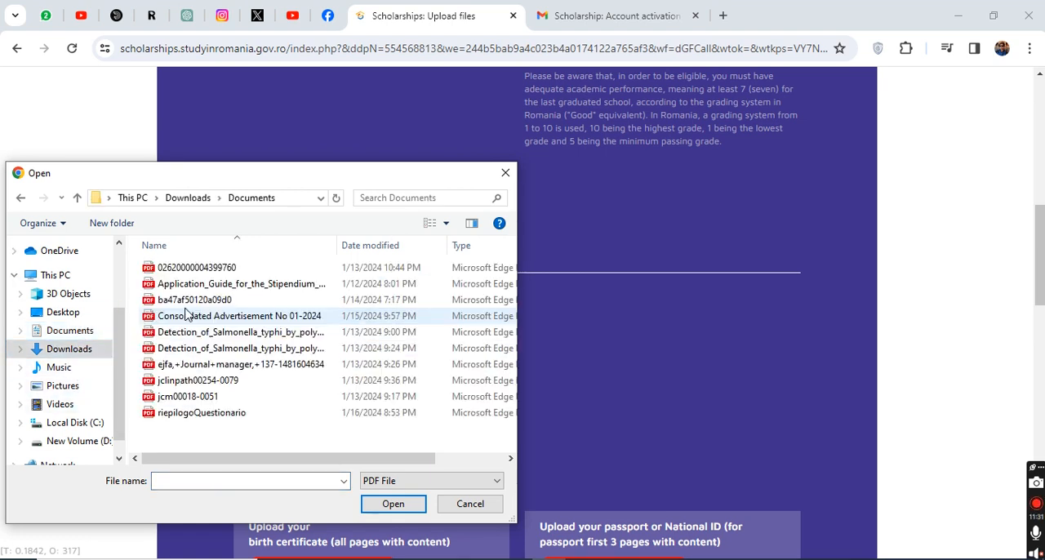
{"action": "double_click", "coordinate": [204, 269]}
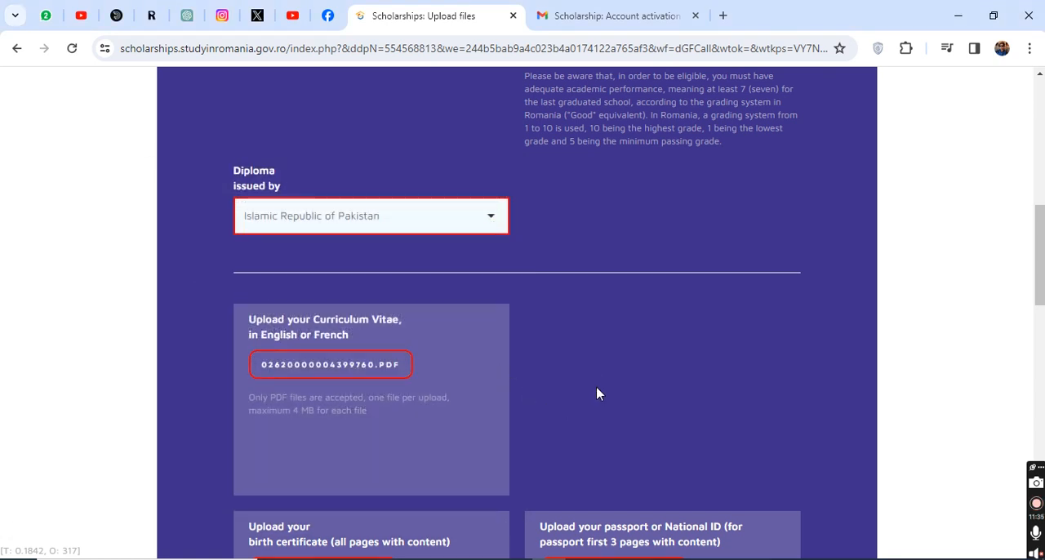
Step: Attach ba47af50120a09d0.pdf as both the birth certificate and the passport or National ID
{"action": "scroll", "coordinate": [595, 378], "scroll_direction": "down", "scroll_amount": 1}
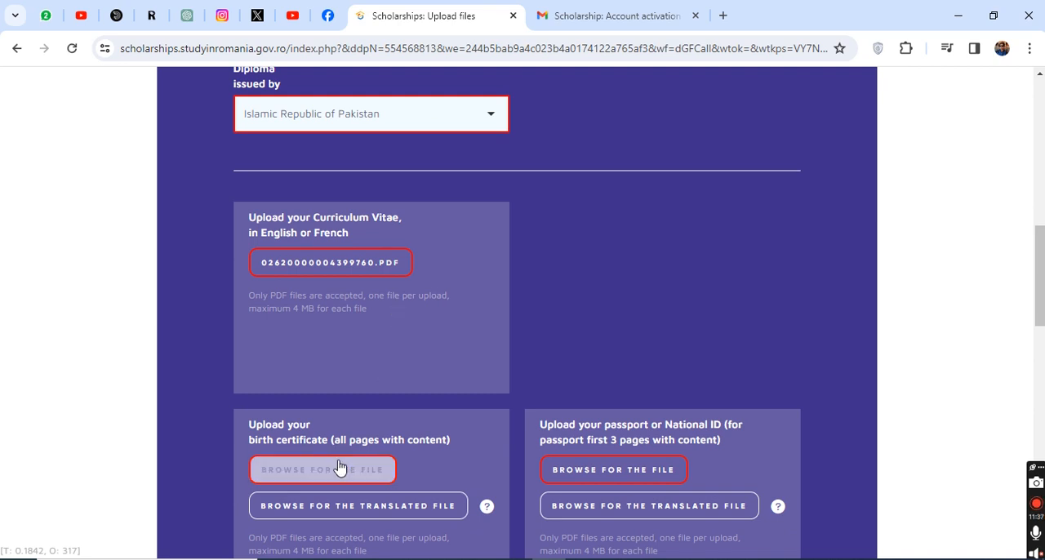
{"action": "left_click", "coordinate": [309, 474]}
{"action": "left_click", "coordinate": [229, 300]}
{"action": "double_click", "coordinate": [229, 300]}
{"action": "scroll", "coordinate": [639, 339], "scroll_direction": "down", "scroll_amount": 1}
{"action": "left_click", "coordinate": [615, 368]}
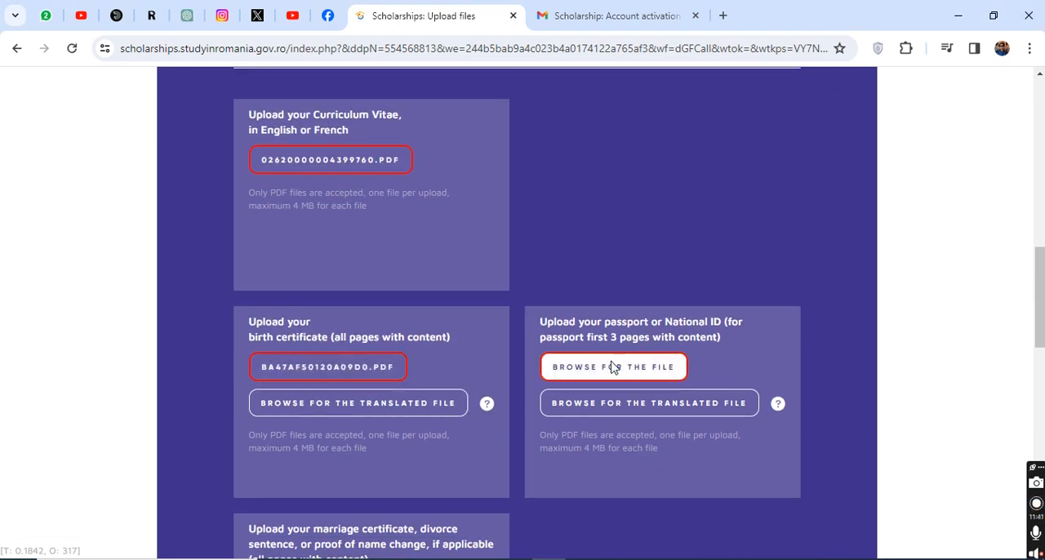
{"action": "left_click", "coordinate": [286, 299]}
{"action": "double_click", "coordinate": [286, 299]}
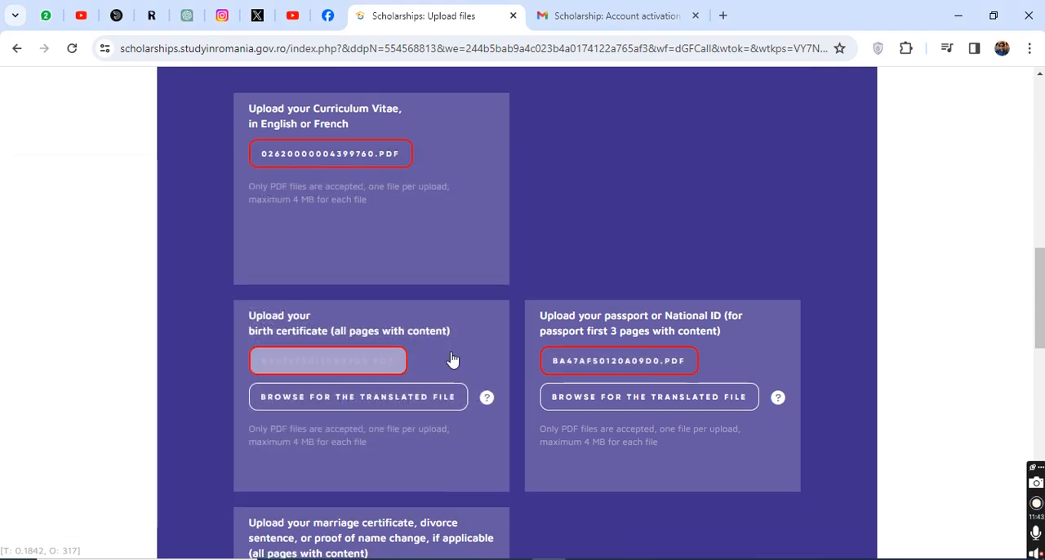
Step: Attach ba47af50120a09d0.pdf as the marriage certificate, divorce sentence or proof of name change
{"action": "scroll", "coordinate": [433, 352], "scroll_direction": "down", "scroll_amount": 2}
{"action": "left_click", "coordinate": [318, 387]}
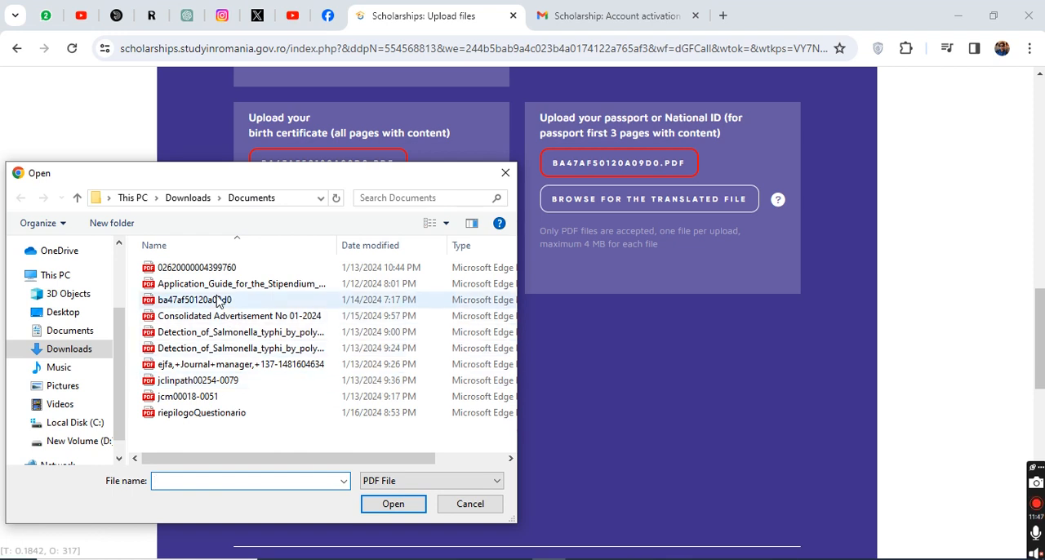
{"action": "left_click", "coordinate": [225, 170]}
{"action": "double_click", "coordinate": [225, 170]}
Step: Attach ba47af50120a09d0.pdf as the high school diploma and the first Detection_of_Salmonella_typhi PDF as the high school transcript
{"action": "scroll", "coordinate": [392, 381], "scroll_direction": "down", "scroll_amount": 2}
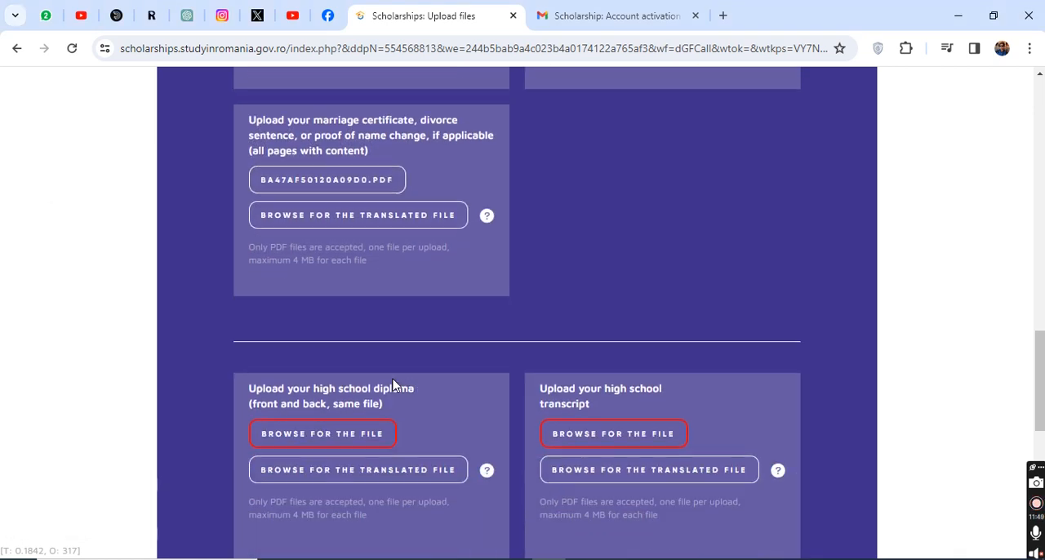
{"action": "left_click", "coordinate": [325, 435]}
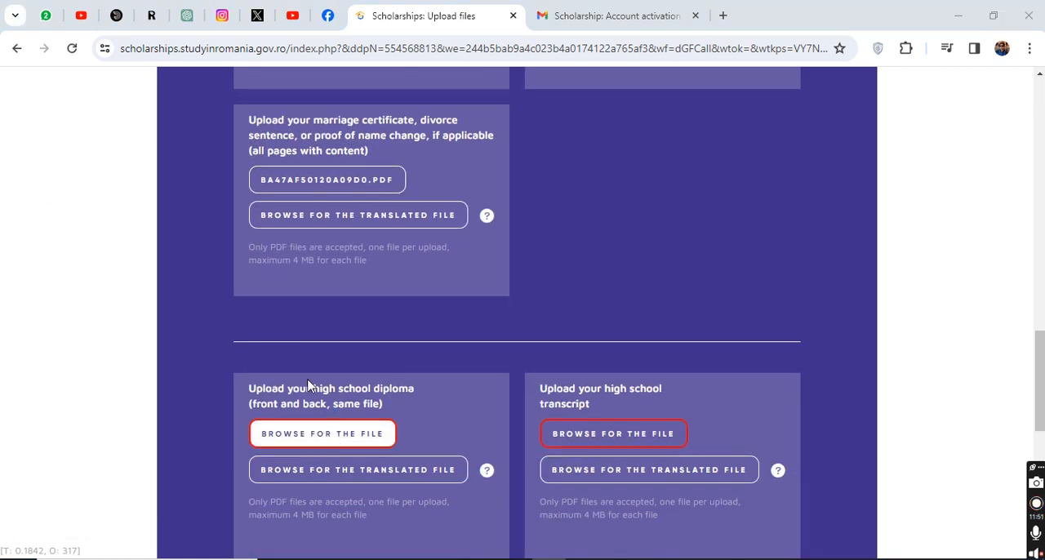
{"action": "left_click", "coordinate": [212, 170]}
{"action": "double_click", "coordinate": [212, 171]}
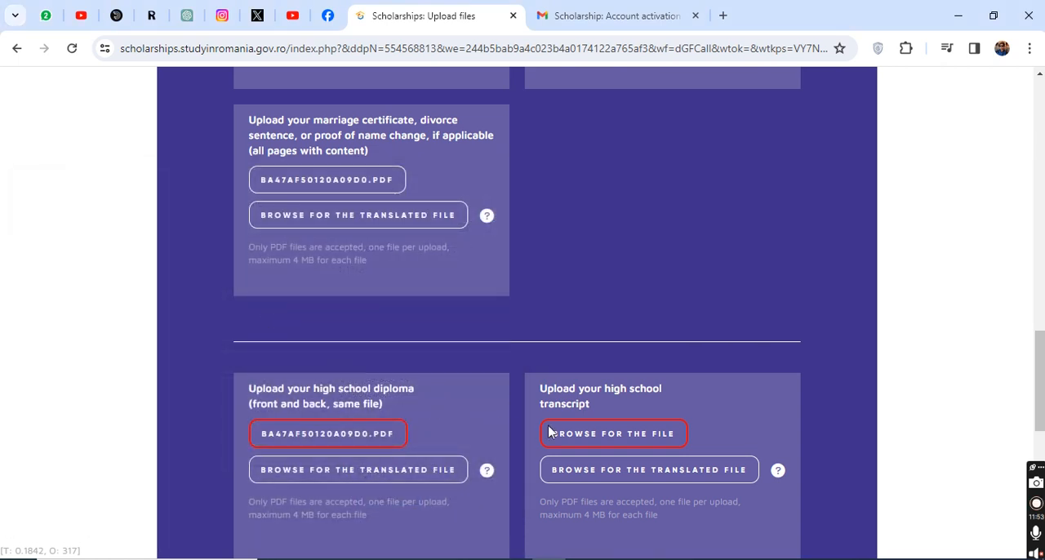
{"action": "left_click", "coordinate": [585, 433]}
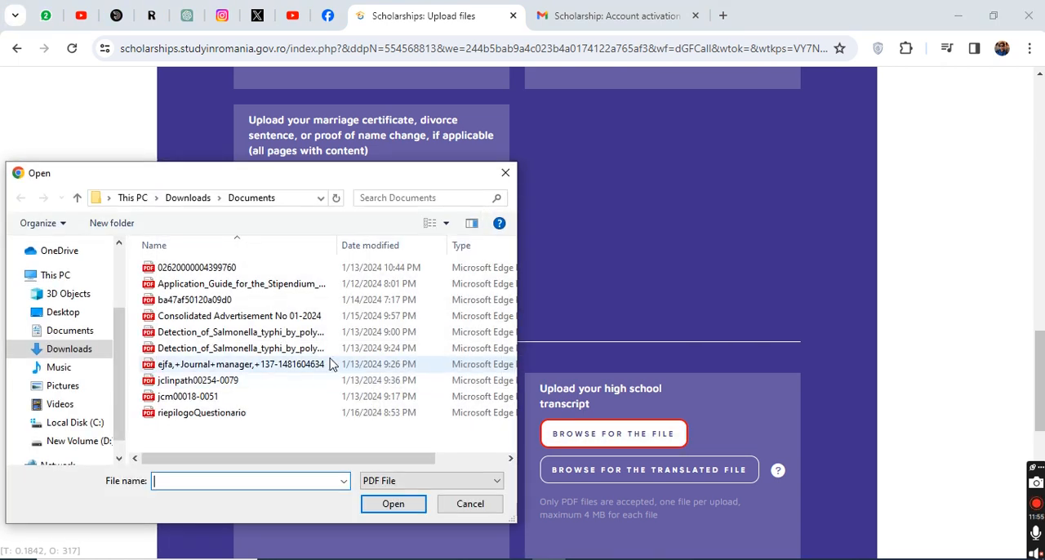
{"action": "double_click", "coordinate": [187, 332]}
Step: Check the attached documents, save and verify the Upload files stage, and check that the changes were saved
{"action": "scroll", "coordinate": [295, 358], "scroll_direction": "down", "scroll_amount": 2}
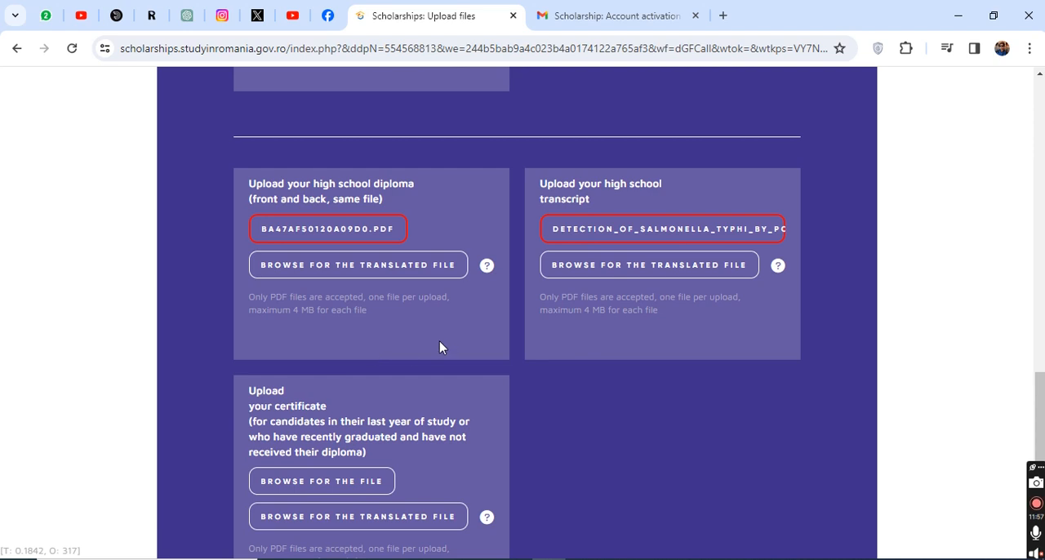
{"action": "scroll", "coordinate": [439, 343], "scroll_direction": "down", "scroll_amount": 2}
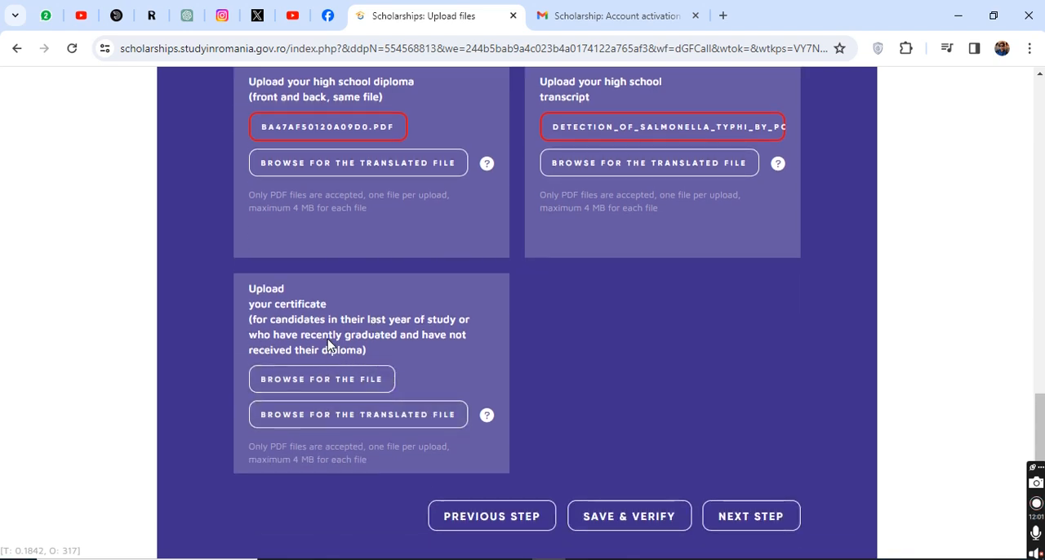
{"action": "scroll", "coordinate": [327, 343], "scroll_direction": "up", "scroll_amount": 4}
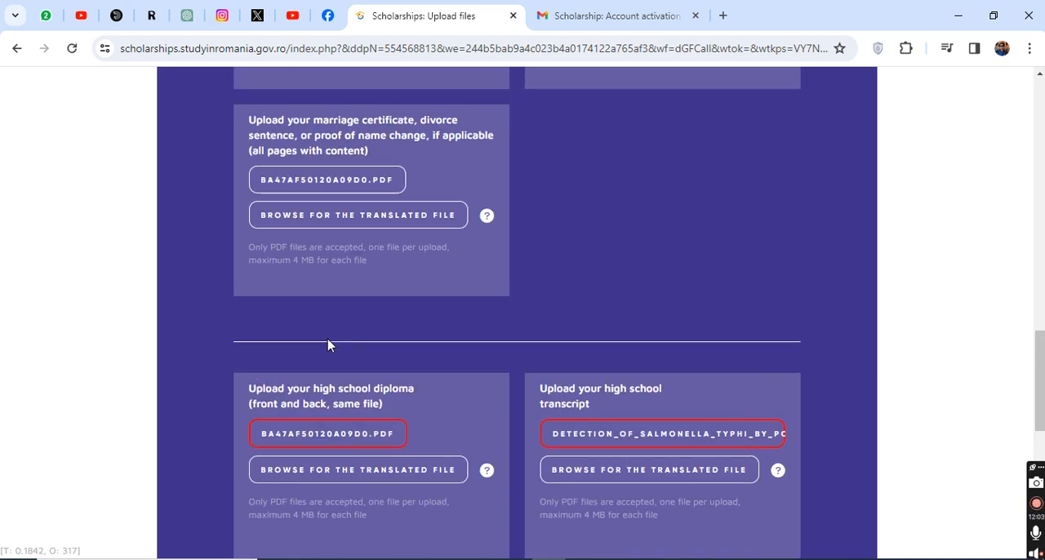
{"action": "scroll", "coordinate": [583, 287], "scroll_direction": "up", "scroll_amount": 4}
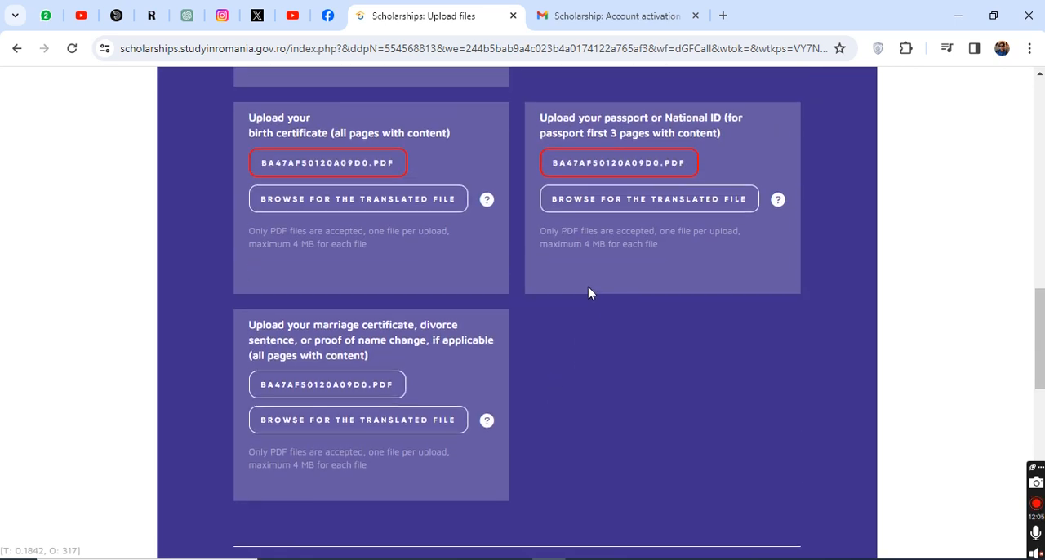
{"action": "scroll", "coordinate": [590, 291], "scroll_direction": "down", "scroll_amount": 6}
{"action": "scroll", "coordinate": [621, 343], "scroll_direction": "down", "scroll_amount": 5}
{"action": "left_click", "coordinate": [611, 314]}
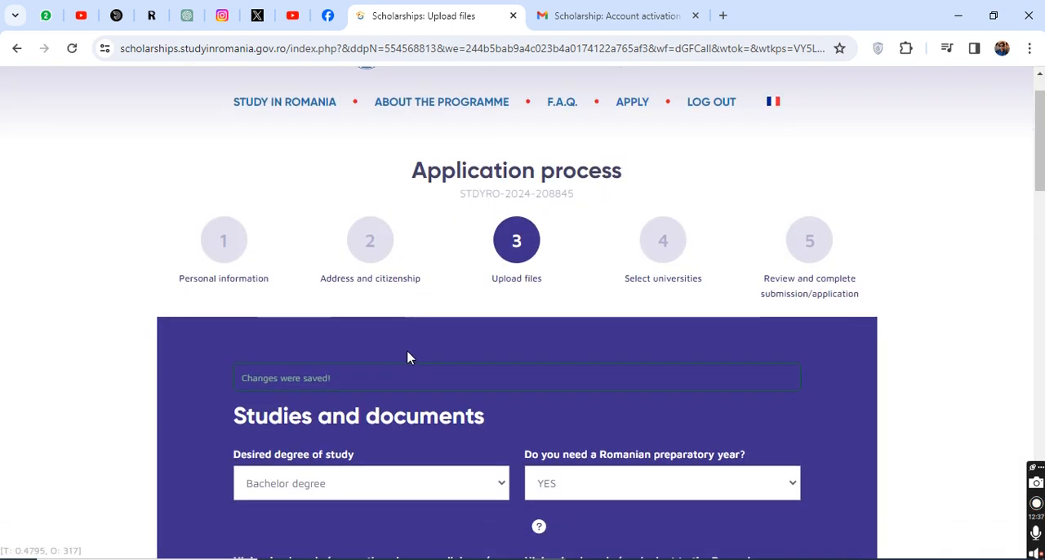
{"action": "scroll", "coordinate": [409, 357], "scroll_direction": "down", "scroll_amount": 1}
{"action": "triple_click", "coordinate": [278, 331]}
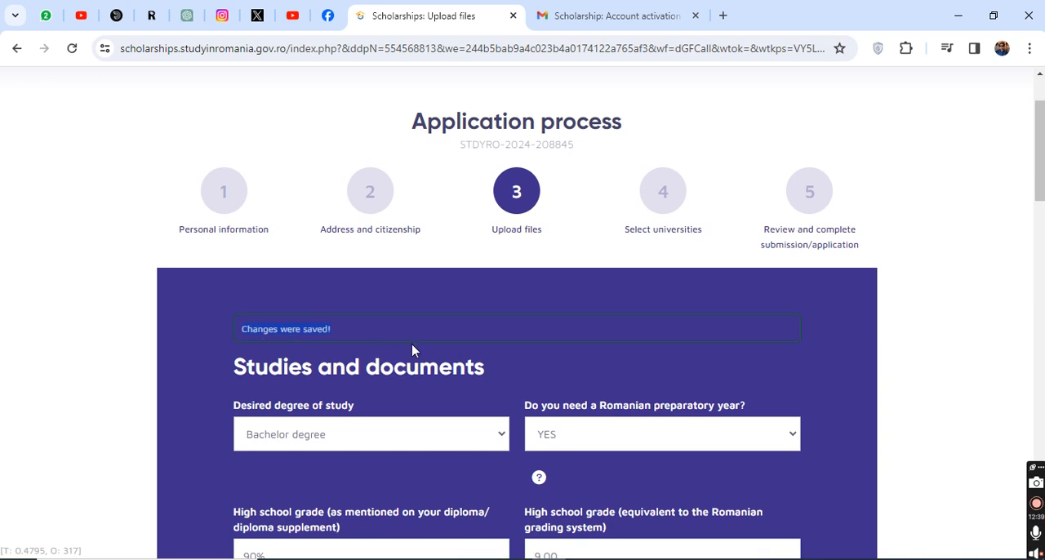
Step: Change the answer about needing a Romanian preparatory year to NO
{"action": "scroll", "coordinate": [425, 347], "scroll_direction": "down", "scroll_amount": 2}
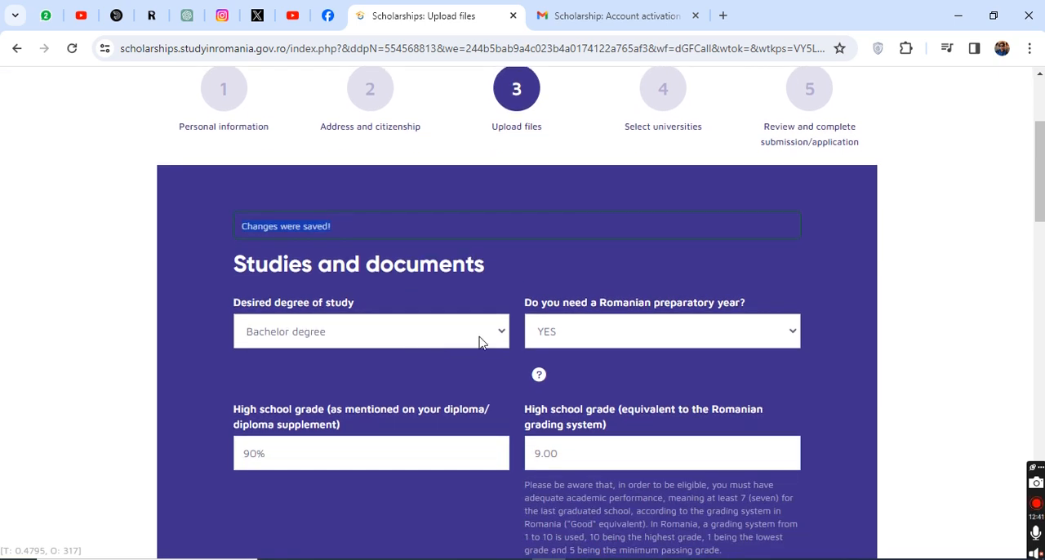
{"action": "mouse_move", "coordinate": [539, 377]}
{"action": "scroll", "coordinate": [539, 377], "scroll_direction": "down", "scroll_amount": 2}
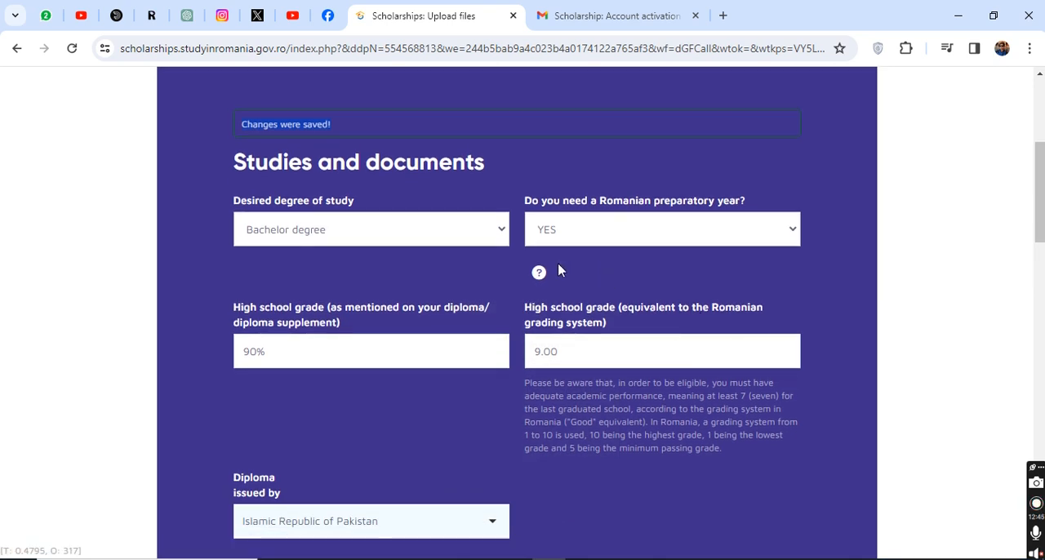
{"action": "mouse_move", "coordinate": [538, 276]}
{"action": "left_click", "coordinate": [584, 229]}
{"action": "left_click", "coordinate": [559, 283]}
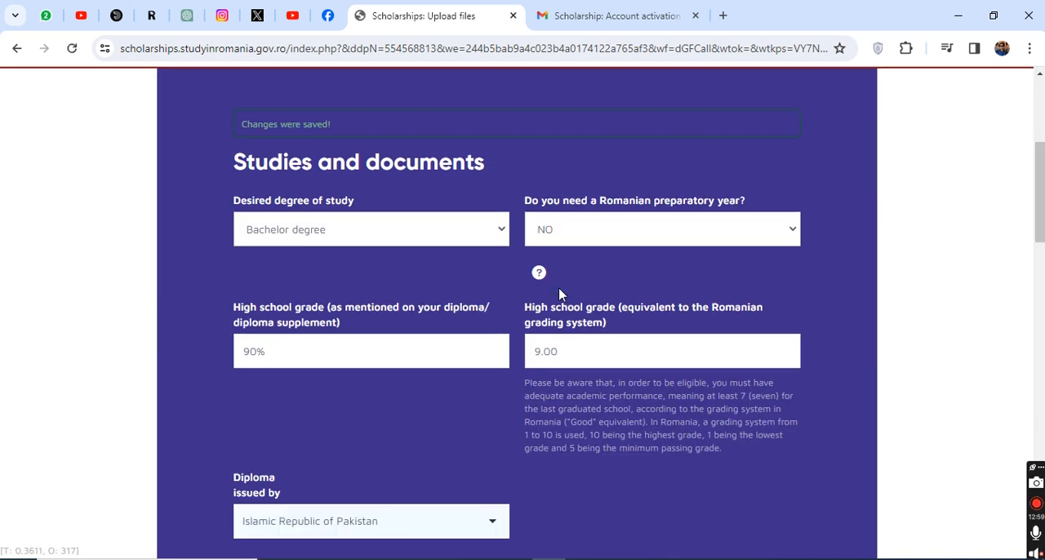
Step: Save and verify the Upload files stage again and proceed to the Select universities stage
{"action": "scroll", "coordinate": [558, 287], "scroll_direction": "down", "scroll_amount": 15}
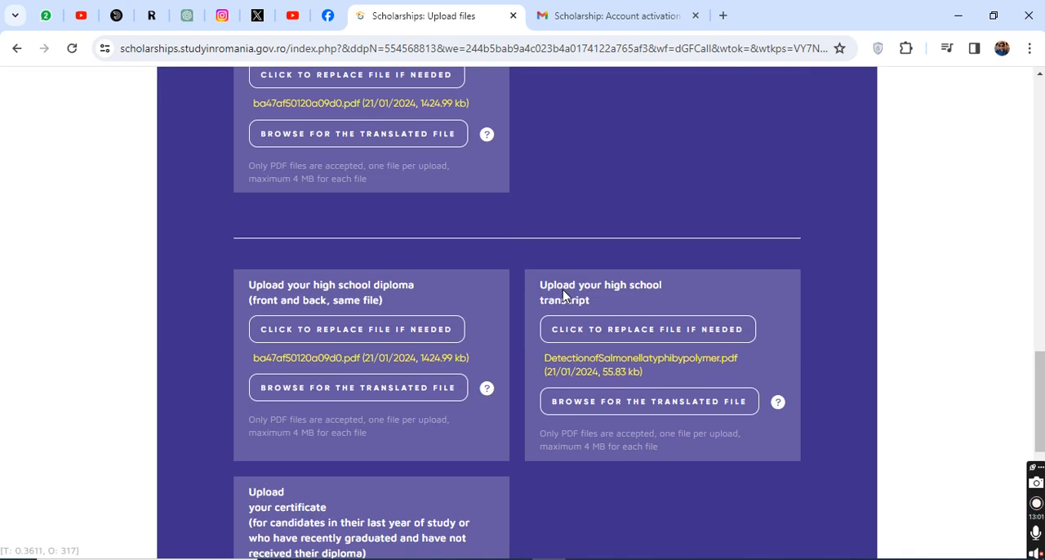
{"action": "scroll", "coordinate": [593, 395], "scroll_direction": "down", "scroll_amount": 5}
{"action": "left_click", "coordinate": [624, 328]}
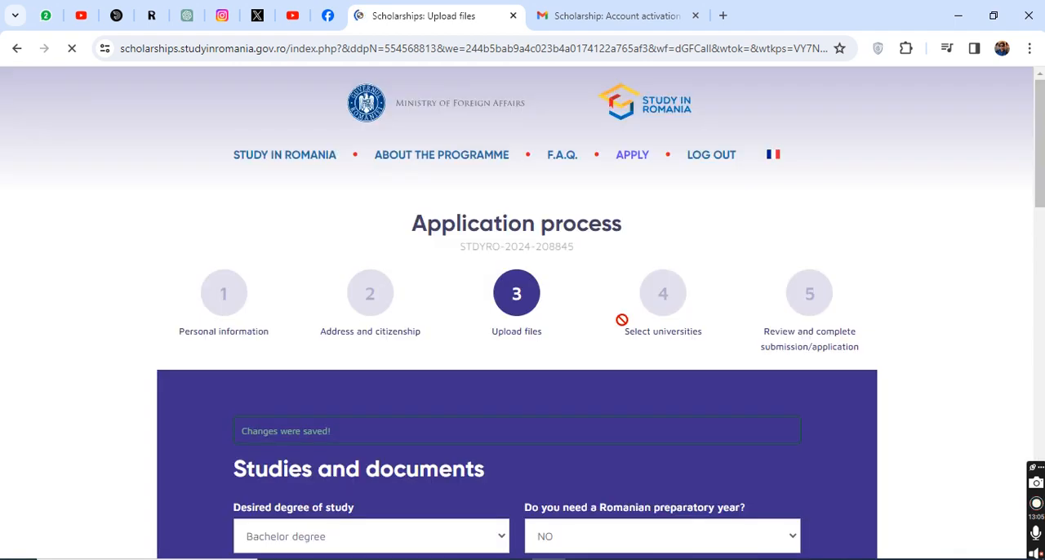
{"action": "scroll", "coordinate": [639, 331], "scroll_direction": "down", "scroll_amount": 3}
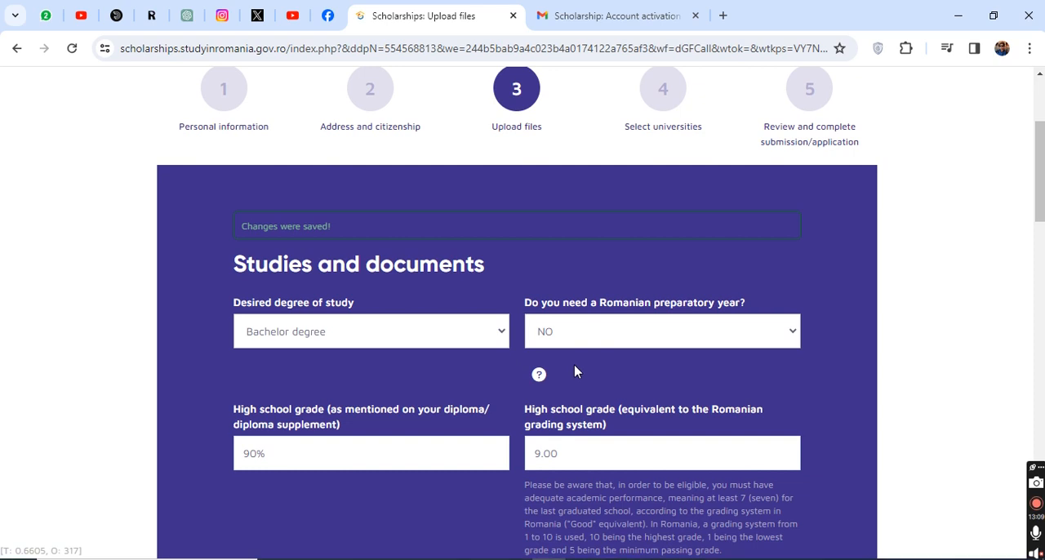
{"action": "scroll", "coordinate": [576, 374], "scroll_direction": "down", "scroll_amount": 1}
{"action": "scroll", "coordinate": [604, 371], "scroll_direction": "down", "scroll_amount": 15}
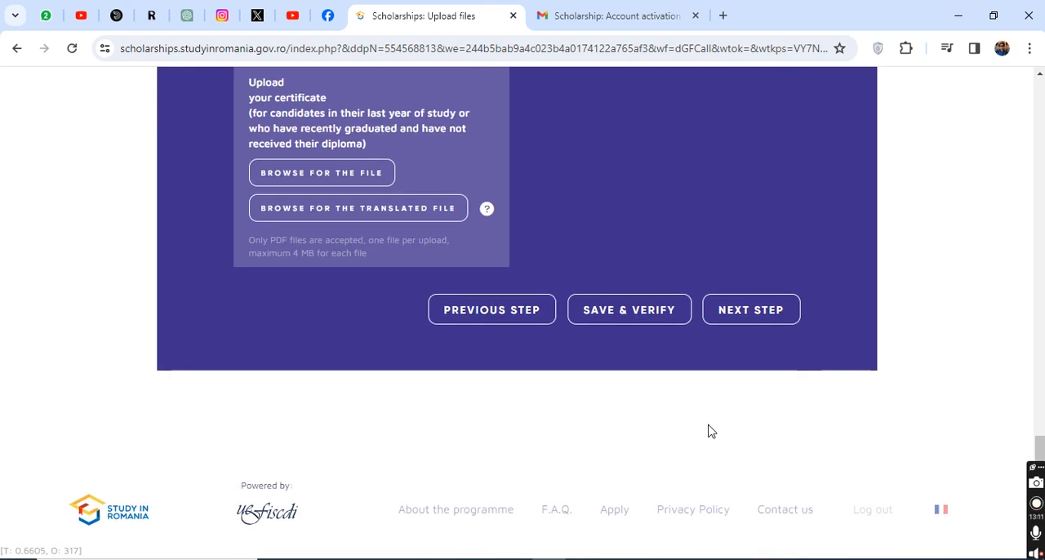
{"action": "left_click", "coordinate": [732, 320]}
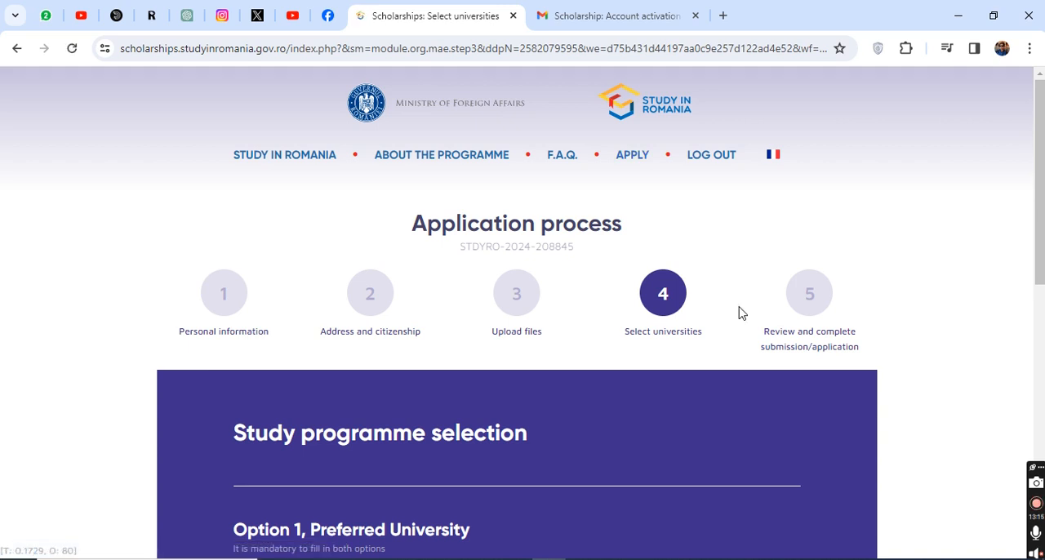
Step: Choose National University of Political Studies and Public Administration as the Option 1 preferred university
{"action": "scroll", "coordinate": [583, 412], "scroll_direction": "down", "scroll_amount": 3}
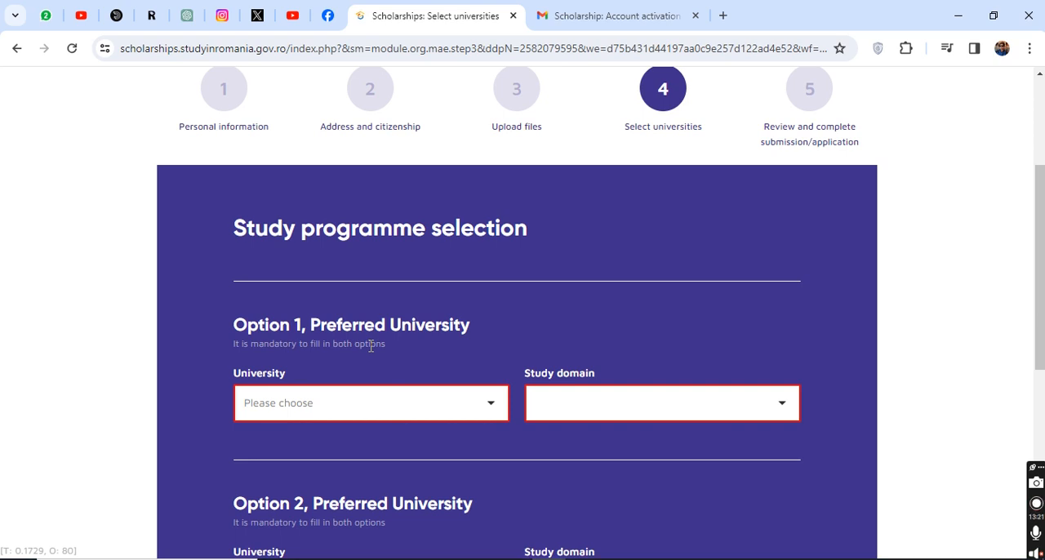
{"action": "left_click", "coordinate": [311, 402]}
{"action": "scroll", "coordinate": [351, 482], "scroll_direction": "down", "scroll_amount": 5}
{"action": "scroll", "coordinate": [351, 482], "scroll_direction": "down", "scroll_amount": 3}
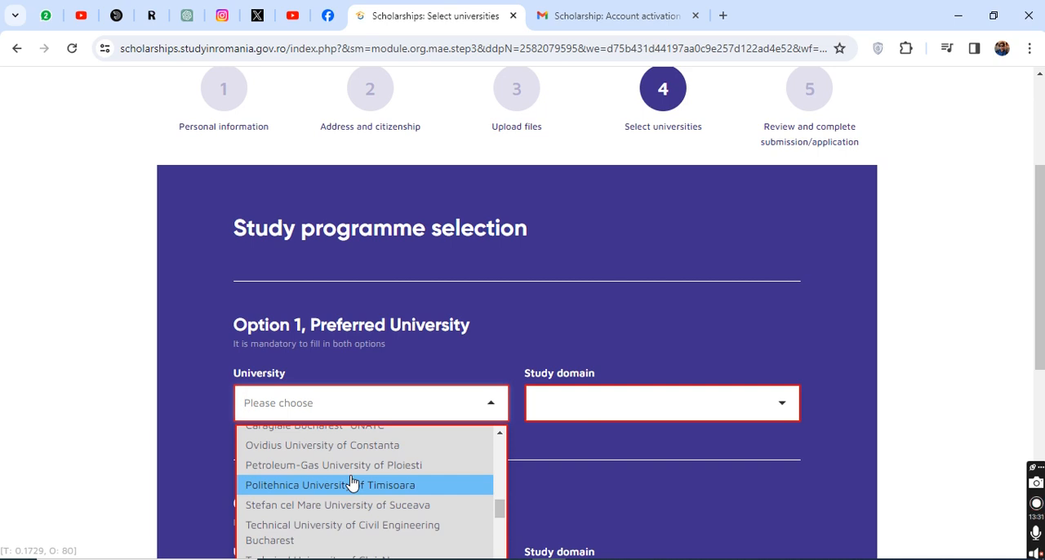
{"action": "scroll", "coordinate": [351, 482], "scroll_direction": "up", "scroll_amount": 2}
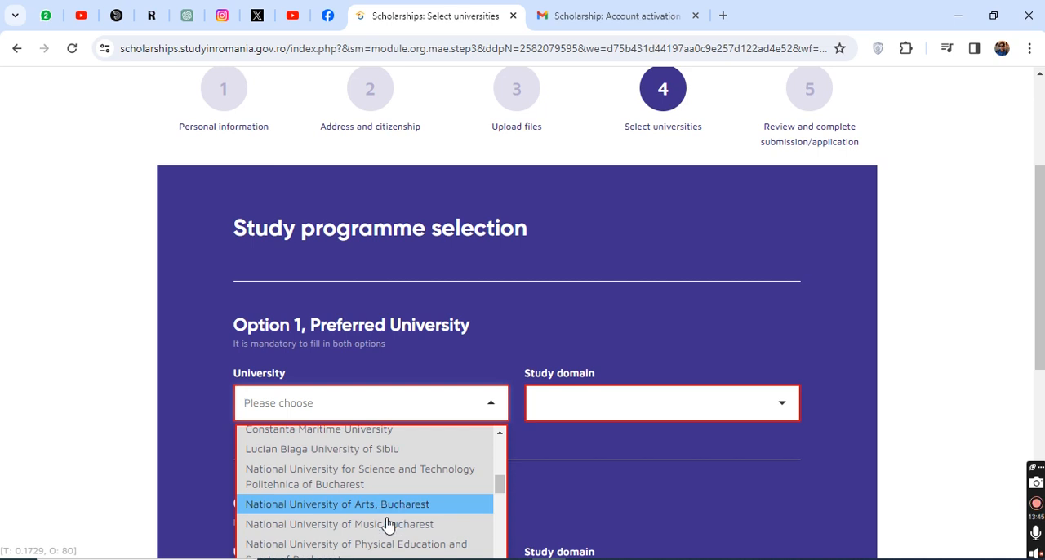
{"action": "scroll", "coordinate": [378, 510], "scroll_direction": "down", "scroll_amount": 1}
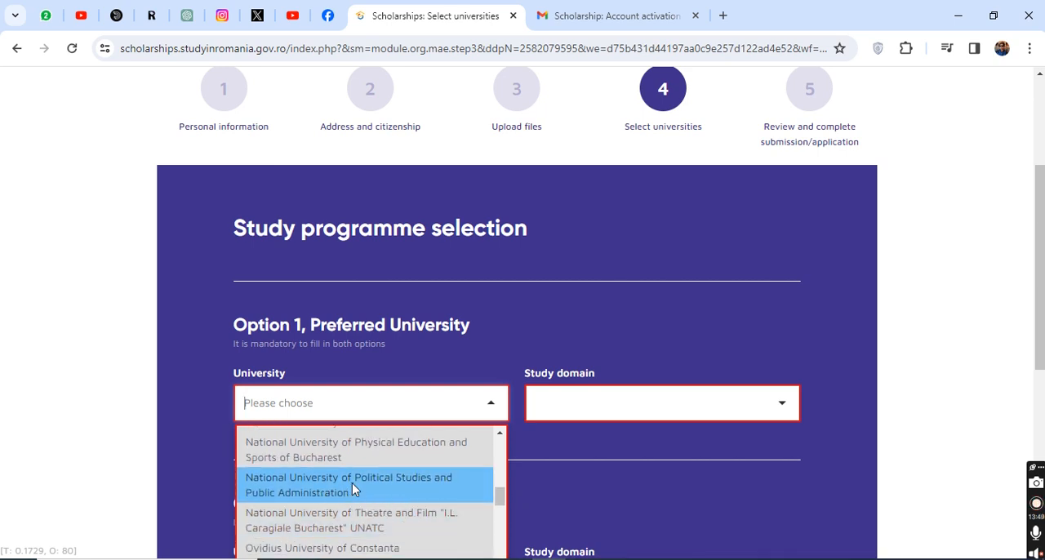
{"action": "left_click", "coordinate": [352, 484]}
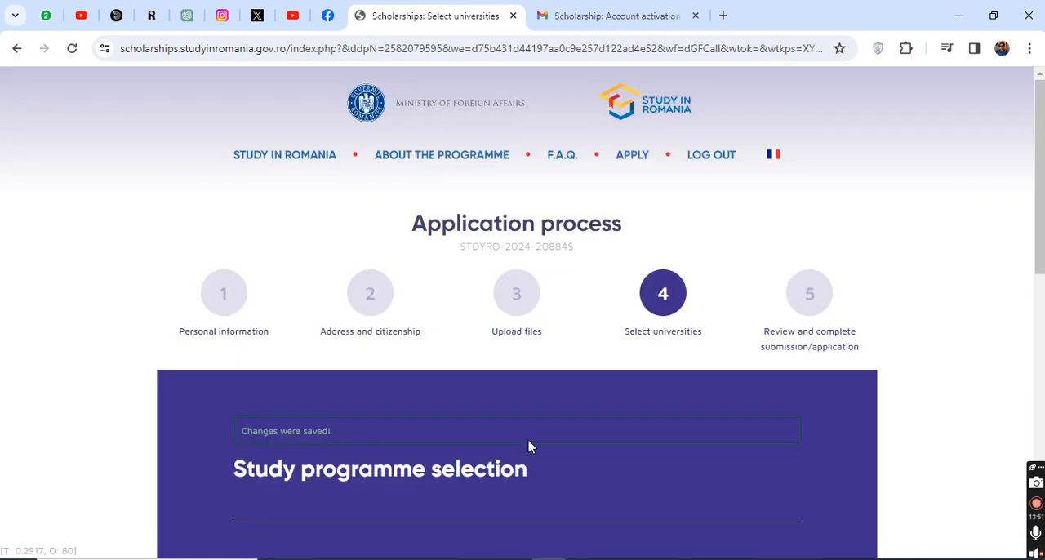
Step: Choose Political Sciences as the study domain for the Option 1 preferred university
{"action": "scroll", "coordinate": [523, 441], "scroll_direction": "down", "scroll_amount": 5}
{"action": "left_click", "coordinate": [578, 237]}
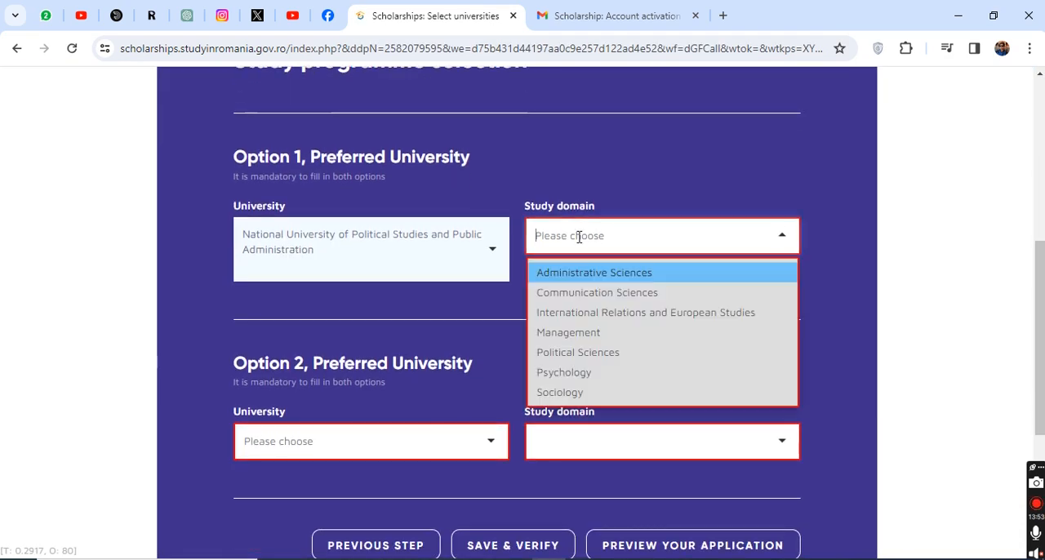
{"action": "left_click", "coordinate": [564, 353]}
Step: Choose "Constantin Brancusi" University of Târgu-Jiu as the Option 2 preferred university with Law as its study domain
{"action": "scroll", "coordinate": [409, 336], "scroll_direction": "down", "scroll_amount": 2}
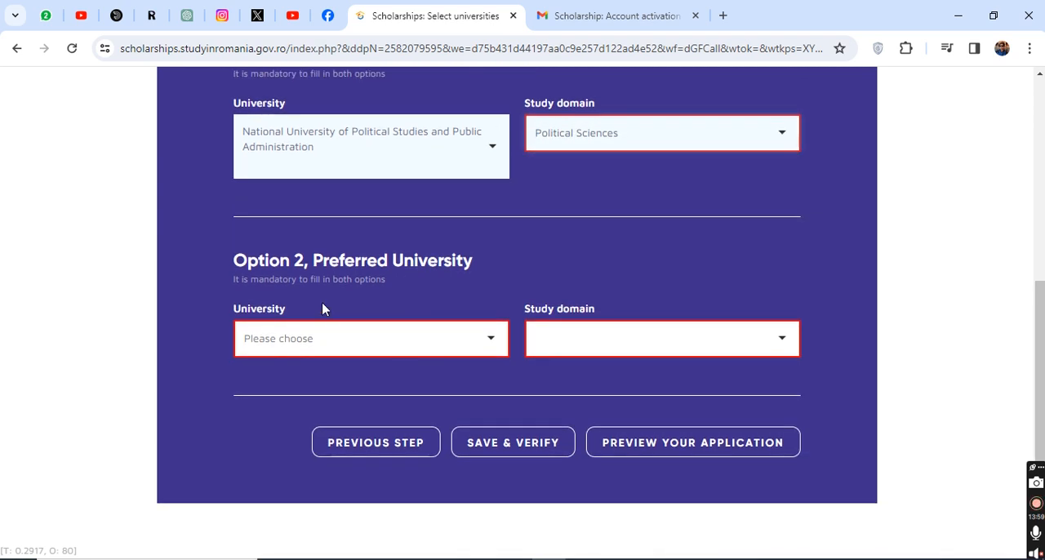
{"action": "left_click", "coordinate": [331, 342]}
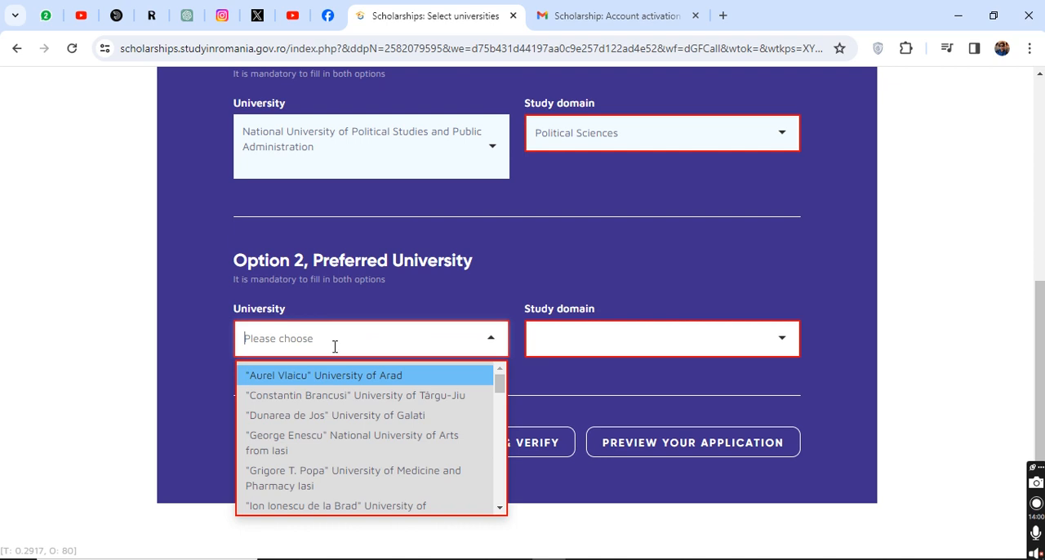
{"action": "left_click", "coordinate": [341, 396]}
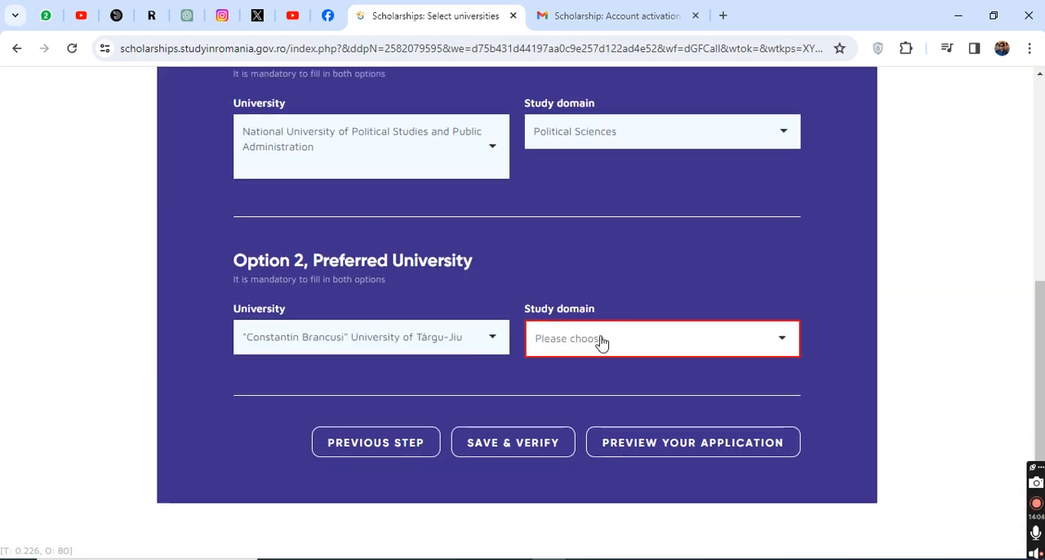
{"action": "left_click", "coordinate": [585, 347]}
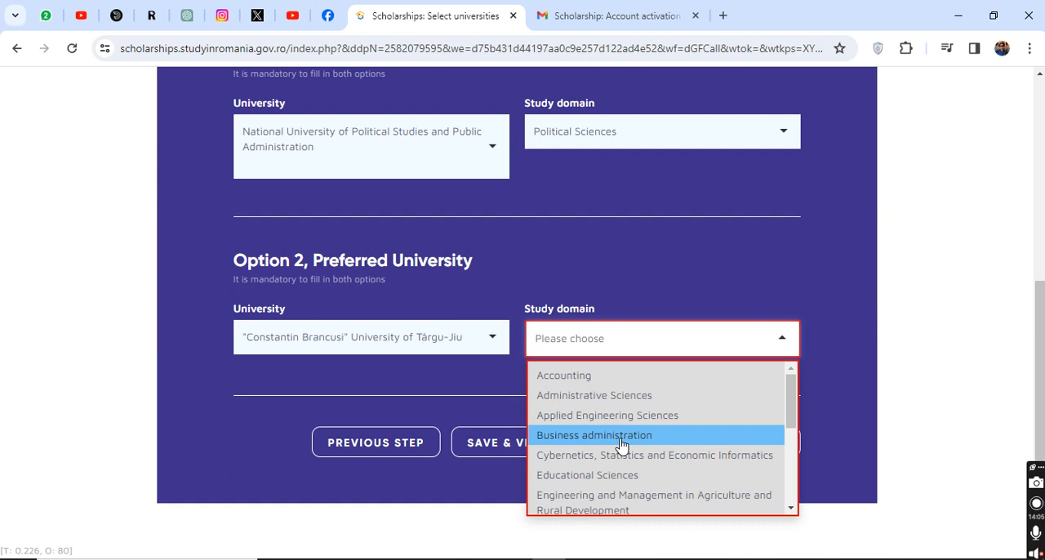
{"action": "scroll", "coordinate": [618, 441], "scroll_direction": "down", "scroll_amount": 4}
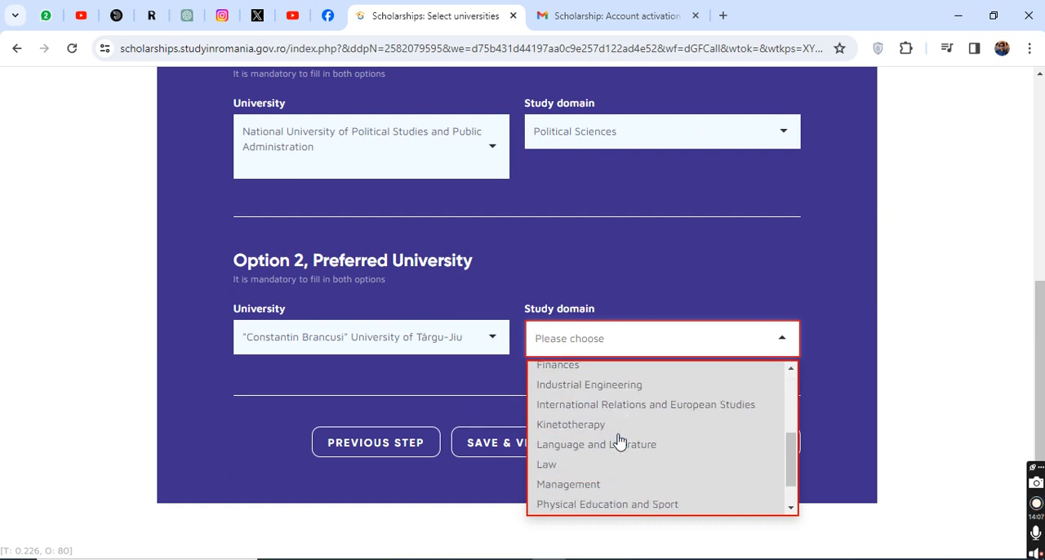
{"action": "left_click", "coordinate": [606, 427]}
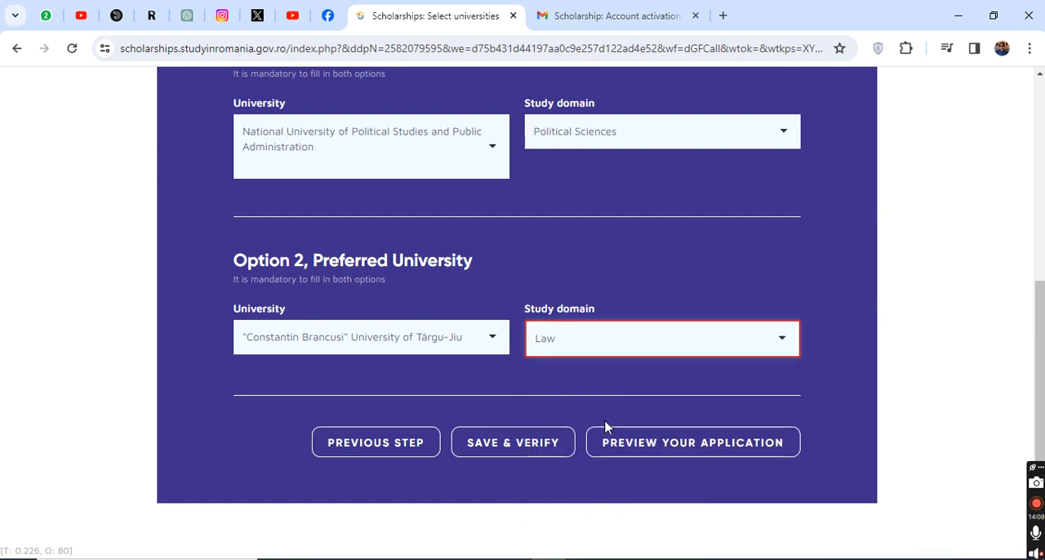
Step: Save and verify both university options and open the preview of the application
{"action": "left_click", "coordinate": [514, 446]}
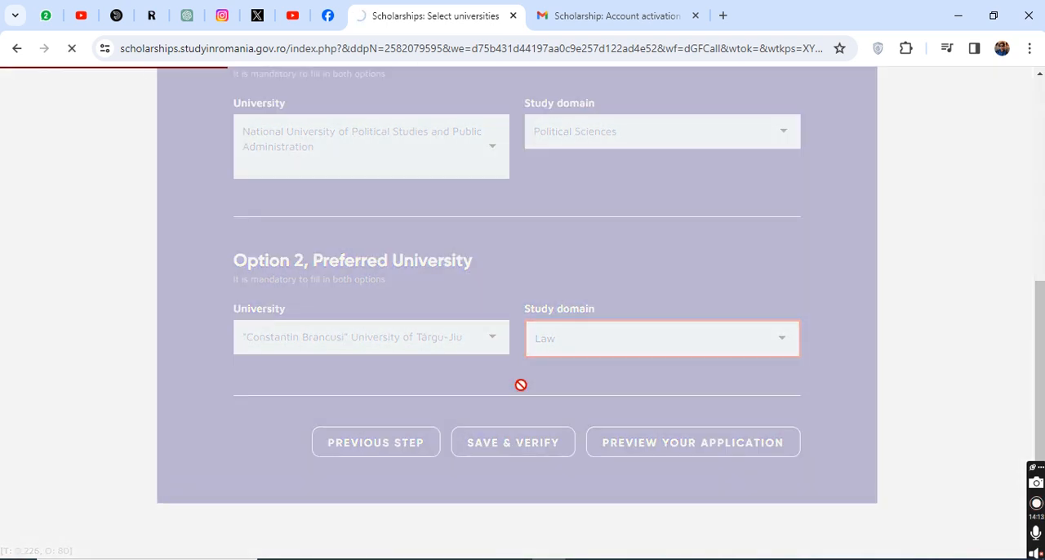
{"action": "scroll", "coordinate": [544, 403], "scroll_direction": "down", "scroll_amount": 3}
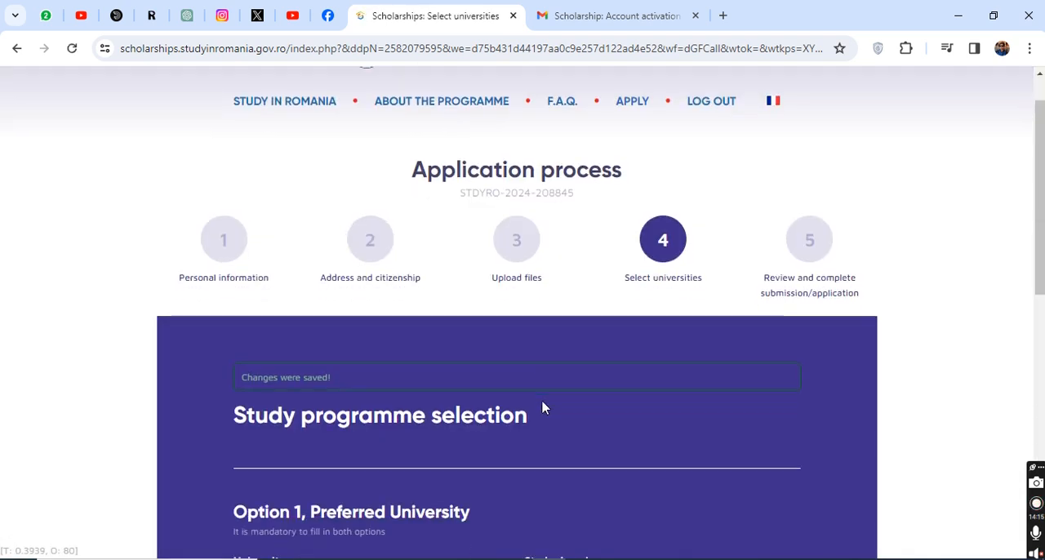
{"action": "scroll", "coordinate": [365, 296], "scroll_direction": "down", "scroll_amount": 4}
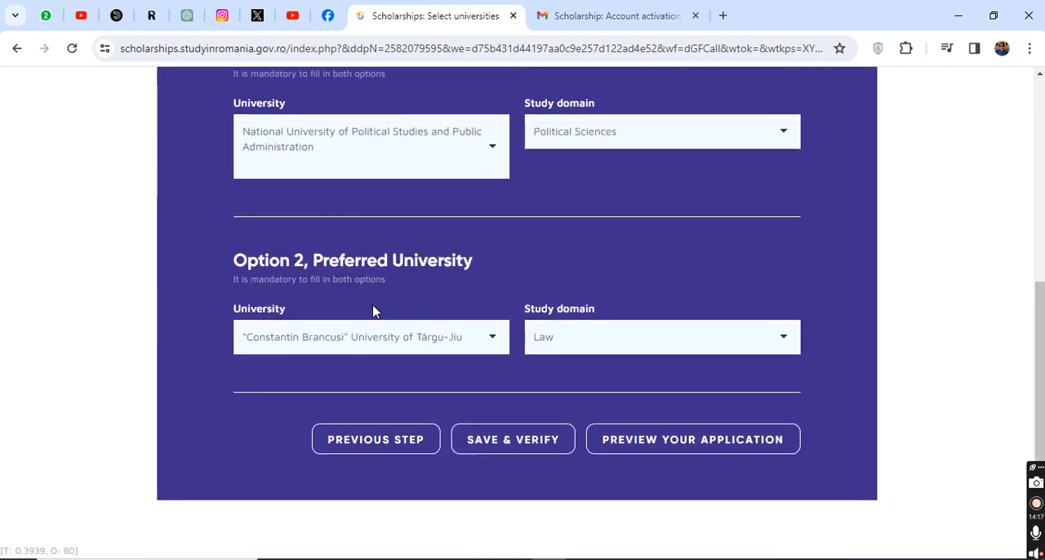
{"action": "scroll", "coordinate": [479, 348], "scroll_direction": "down", "scroll_amount": 2}
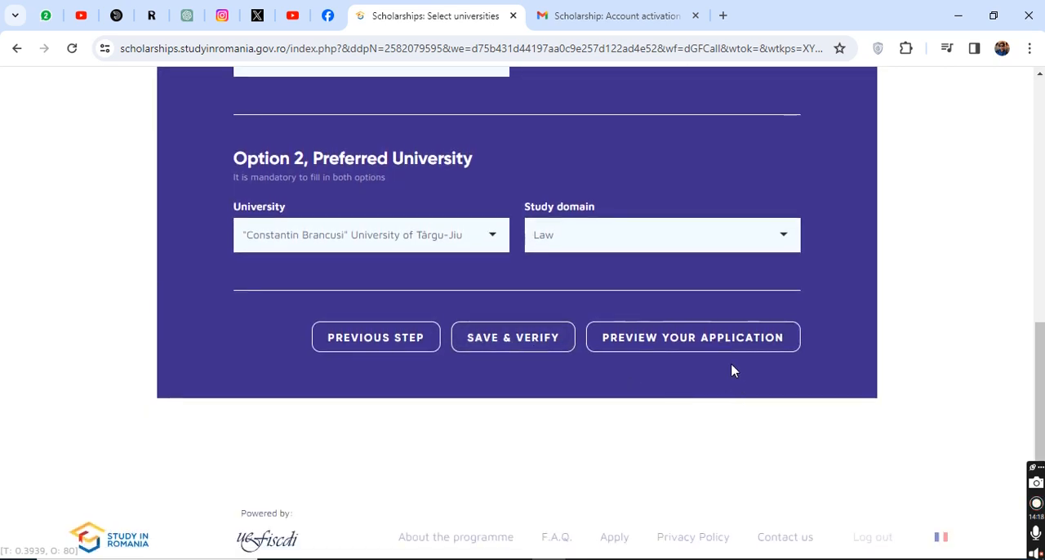
{"action": "left_click", "coordinate": [683, 346]}
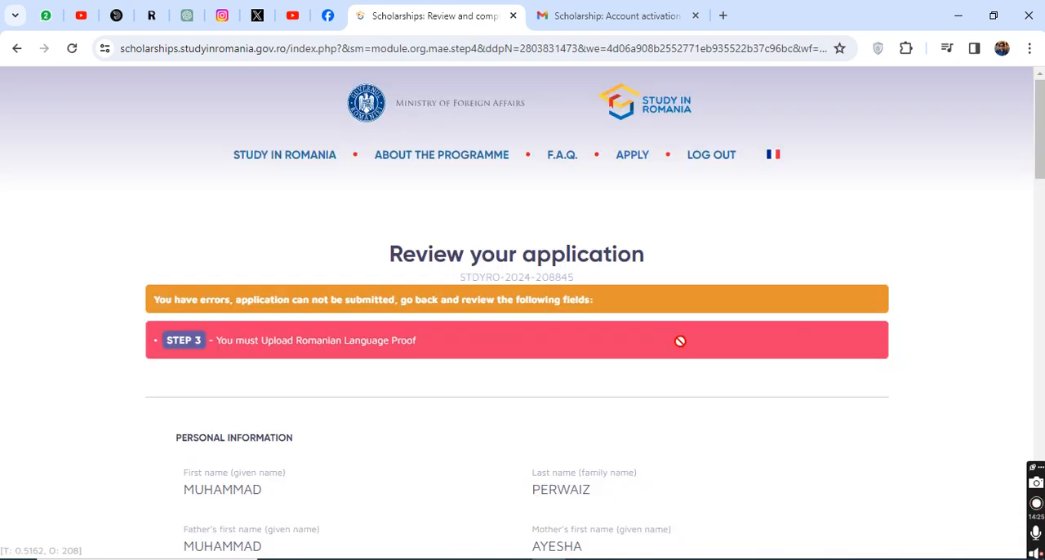
Step: Review the whole application preview, including the listed errors, study programme options, university choices and uploaded documents
{"action": "scroll", "coordinate": [518, 368], "scroll_direction": "down", "scroll_amount": 6}
{"action": "scroll", "coordinate": [505, 367], "scroll_direction": "down", "scroll_amount": 2}
{"action": "scroll", "coordinate": [503, 367], "scroll_direction": "down", "scroll_amount": 1}
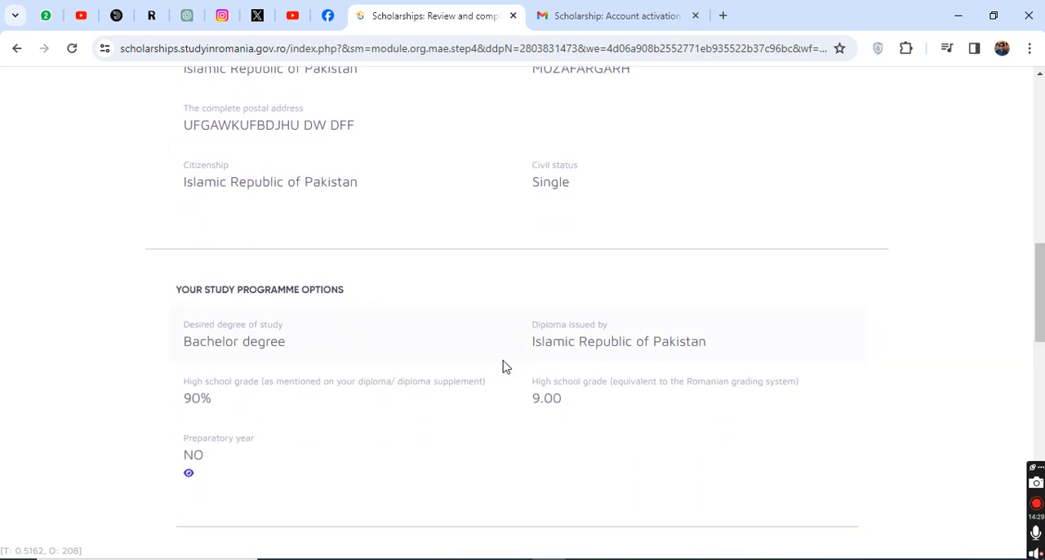
{"action": "scroll", "coordinate": [504, 366], "scroll_direction": "down", "scroll_amount": 2}
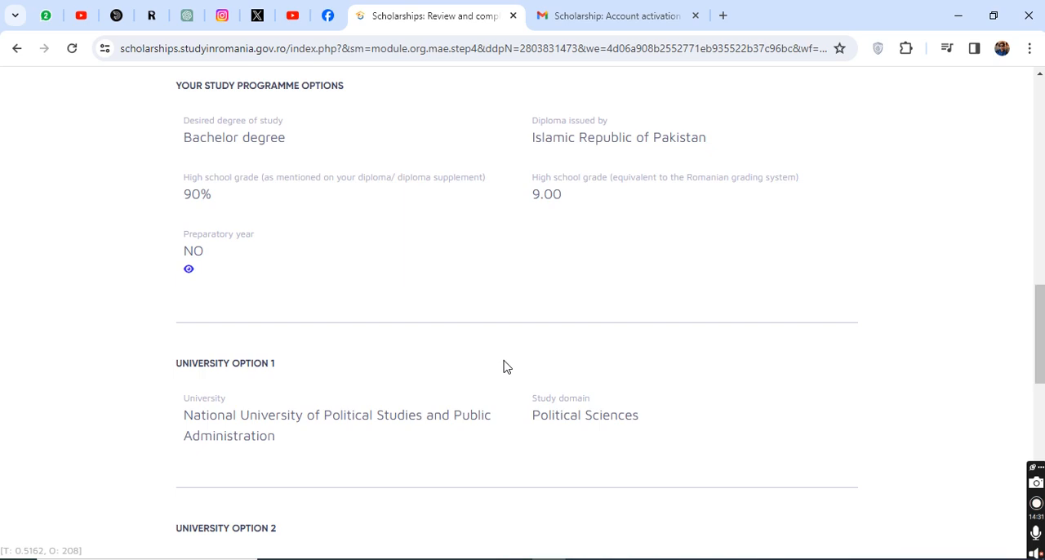
{"action": "scroll", "coordinate": [505, 366], "scroll_direction": "down", "scroll_amount": 8}
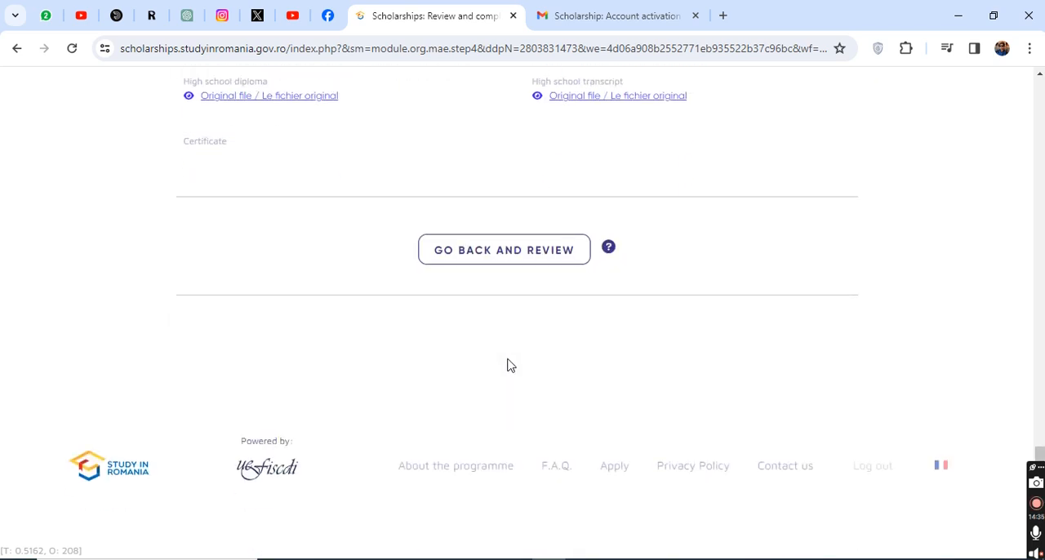
{"action": "scroll", "coordinate": [507, 365], "scroll_direction": "up", "scroll_amount": 15}
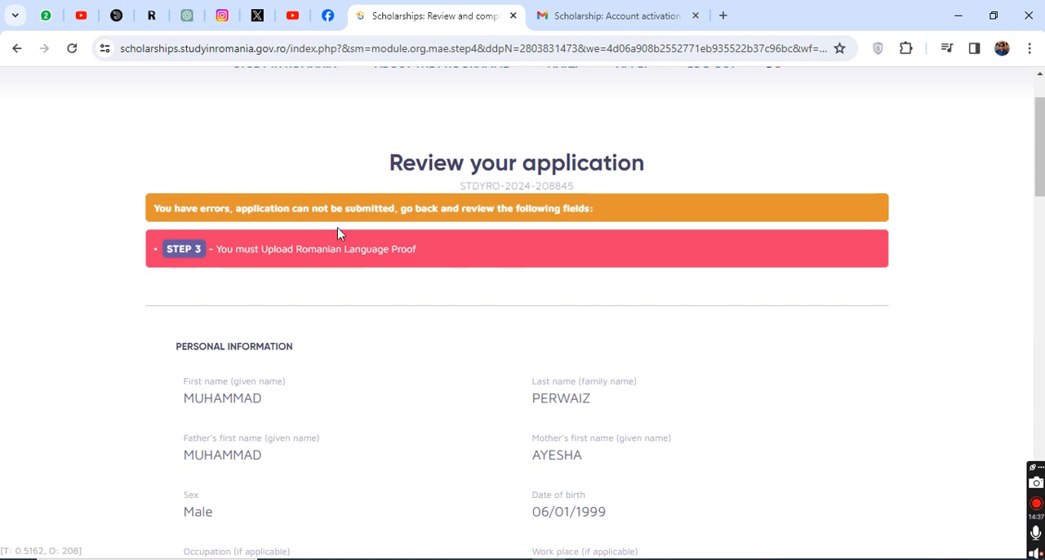
{"action": "scroll", "coordinate": [490, 351], "scroll_direction": "down", "scroll_amount": 9}
{"action": "scroll", "coordinate": [612, 351], "scroll_direction": "down", "scroll_amount": 8}
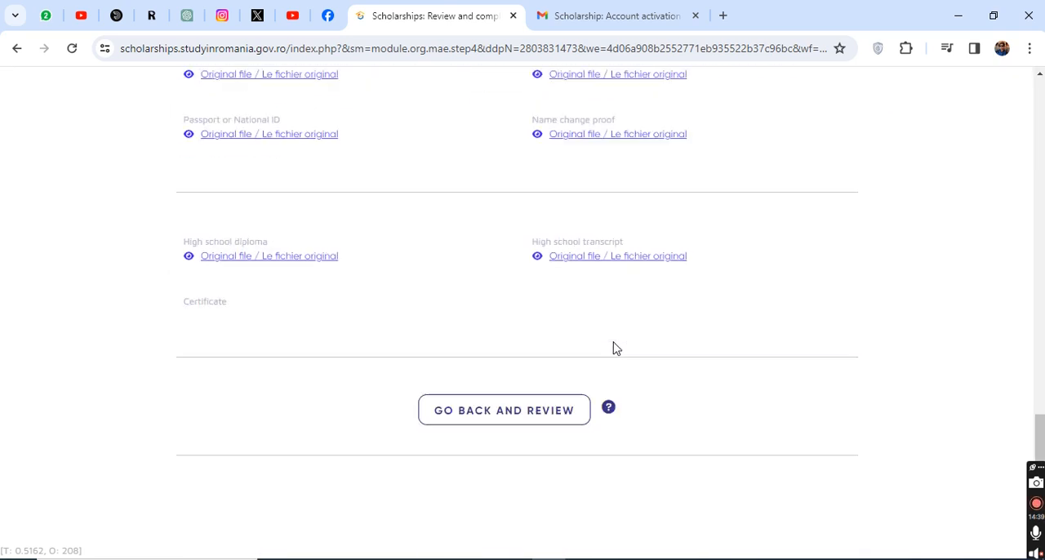
Step: Go back from the preview to the Personal information stage and check its fields
{"action": "left_click", "coordinate": [463, 258]}
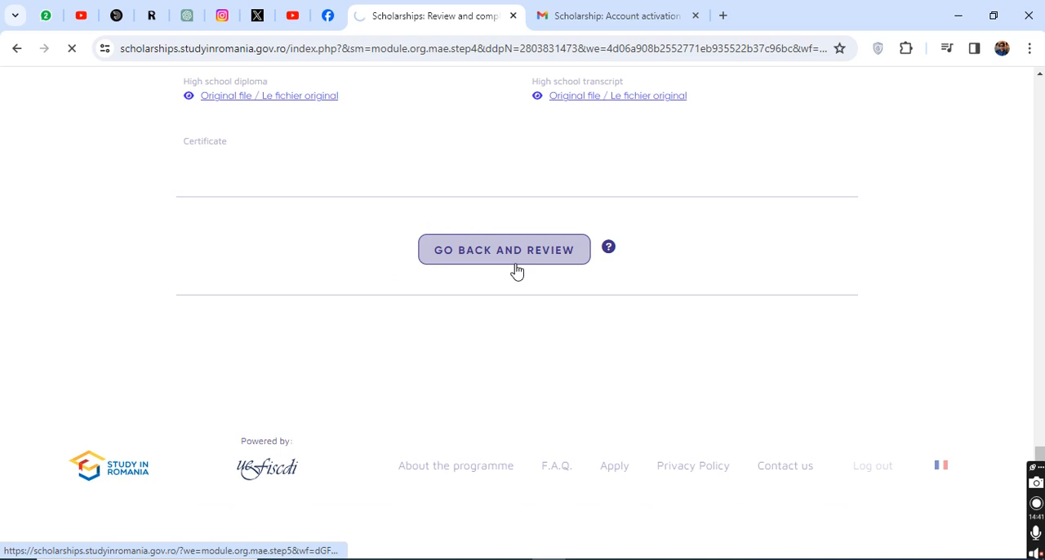
{"action": "scroll", "coordinate": [386, 274], "scroll_direction": "up", "scroll_amount": 3}
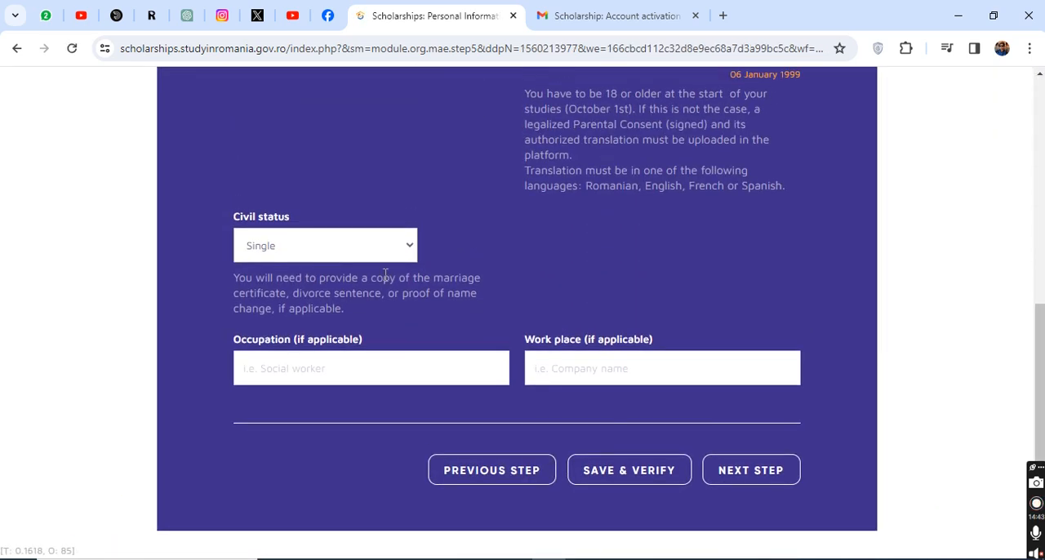
{"action": "scroll", "coordinate": [488, 276], "scroll_direction": "up", "scroll_amount": 3}
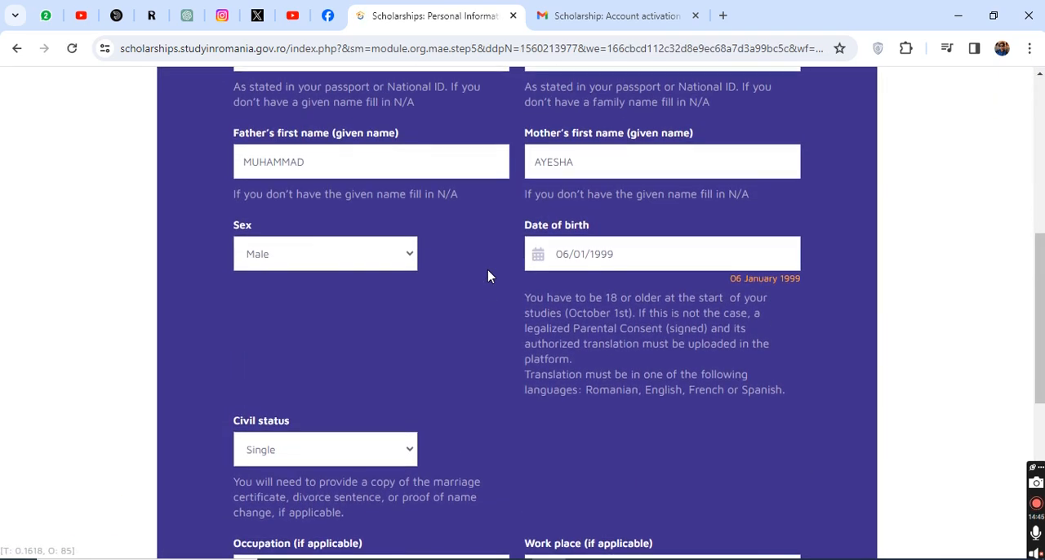
{"action": "scroll", "coordinate": [556, 302], "scroll_direction": "up", "scroll_amount": 3}
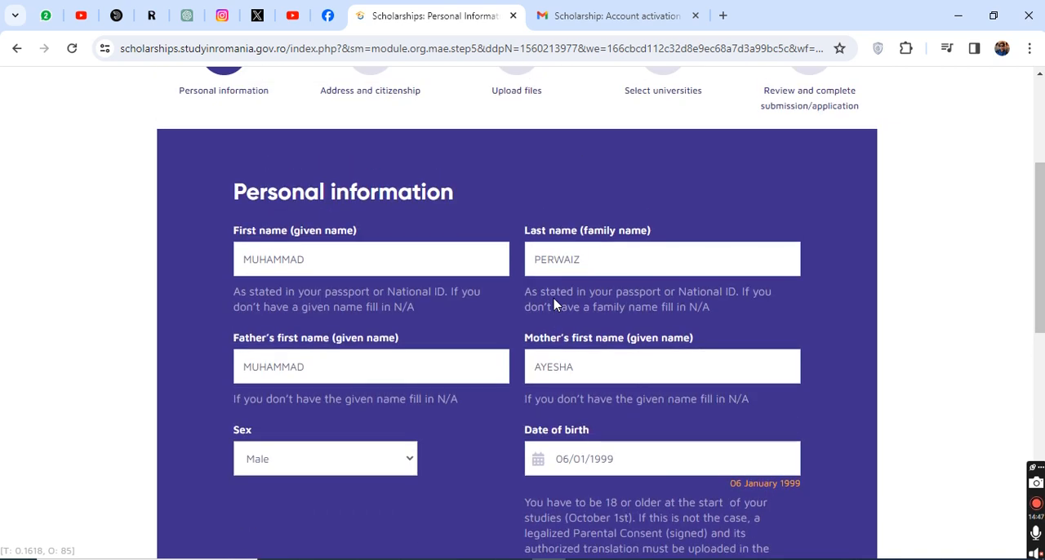
{"action": "scroll", "coordinate": [544, 295], "scroll_direction": "down", "scroll_amount": 9}
{"action": "scroll", "coordinate": [735, 371], "scroll_direction": "up", "scroll_amount": 4}
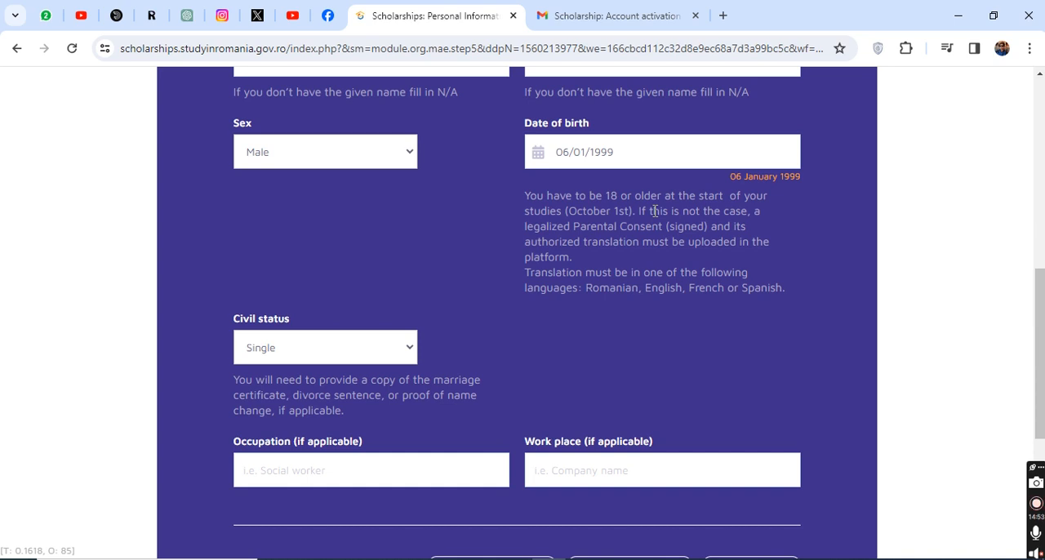
Step: Change the applicant's date of birth, then save and verify the Personal information stage
{"action": "left_click", "coordinate": [763, 148]}
{"action": "left_click", "coordinate": [645, 187]}
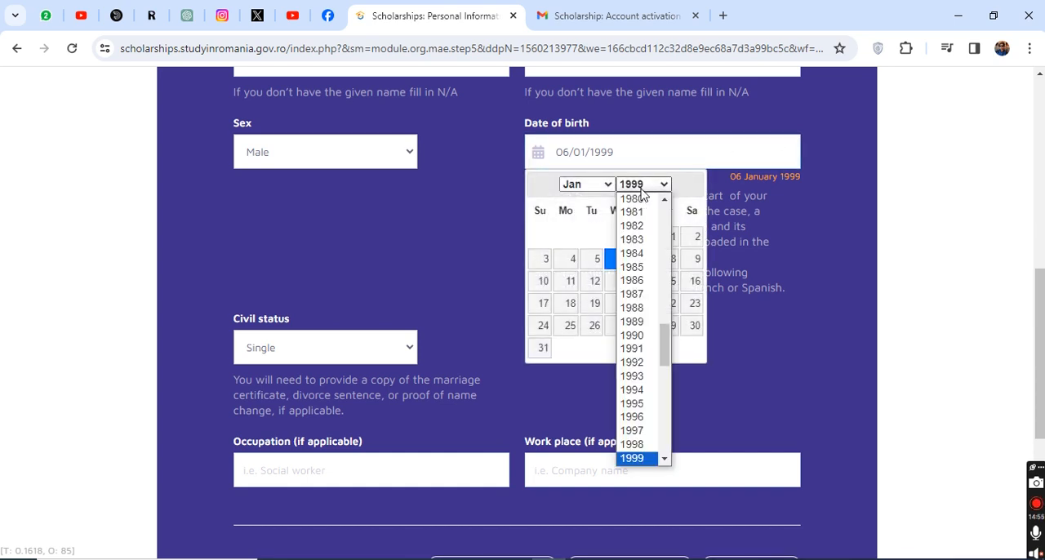
{"action": "scroll", "coordinate": [636, 390], "scroll_direction": "down", "scroll_amount": 5}
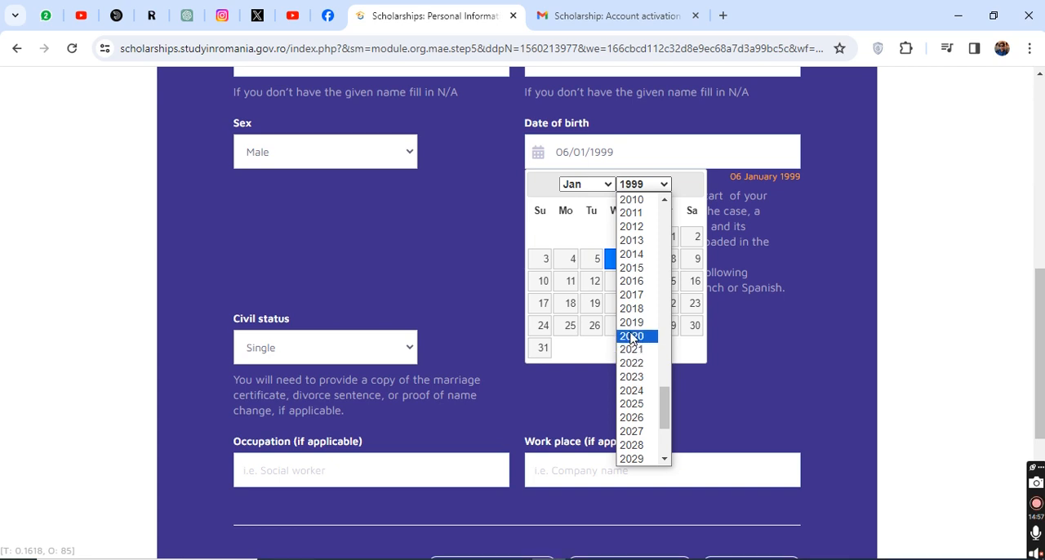
{"action": "scroll", "coordinate": [631, 312], "scroll_direction": "up", "scroll_amount": 3}
{"action": "left_click", "coordinate": [637, 268]}
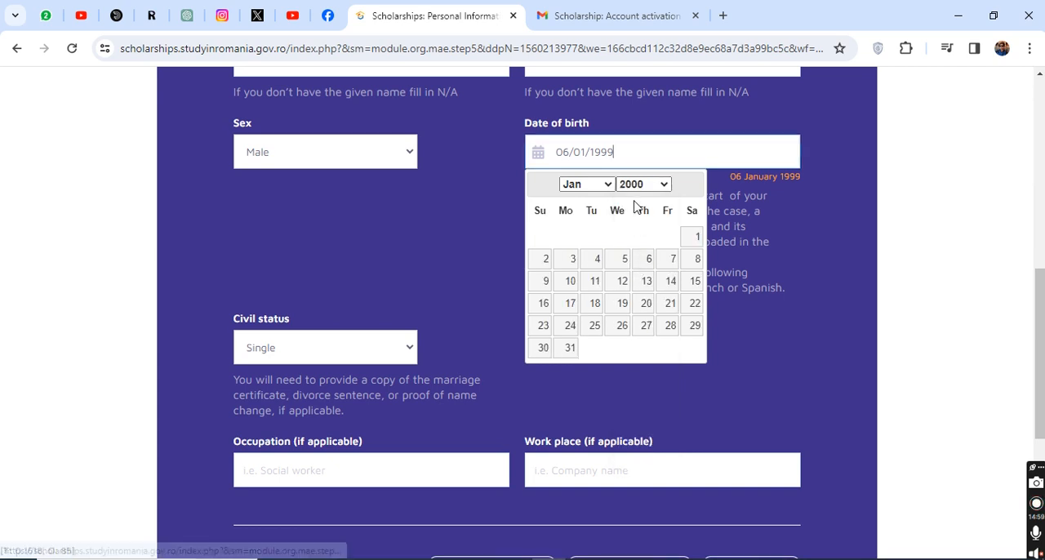
{"action": "left_click", "coordinate": [624, 262]}
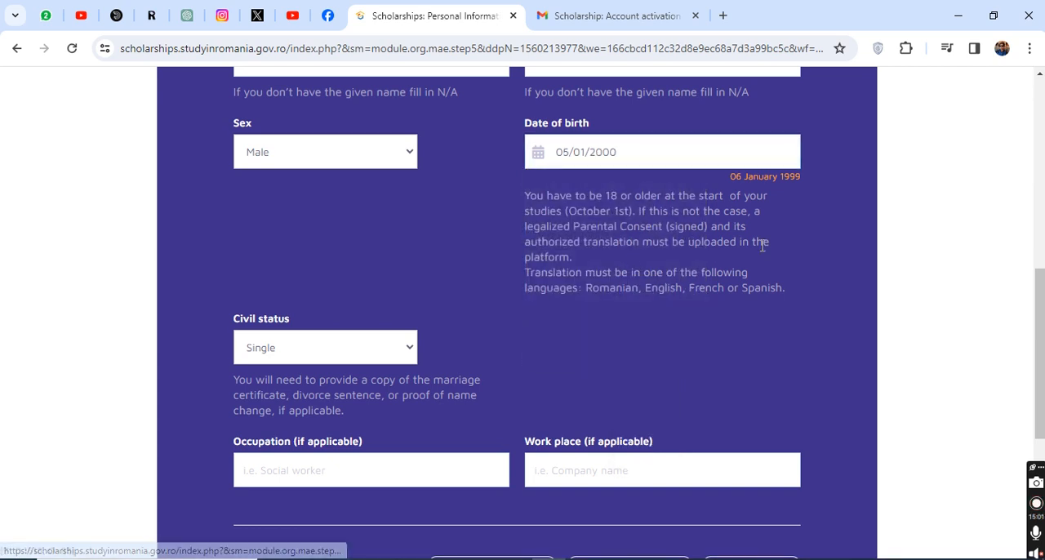
{"action": "scroll", "coordinate": [746, 335], "scroll_direction": "down", "scroll_amount": 4}
{"action": "left_click", "coordinate": [658, 274]}
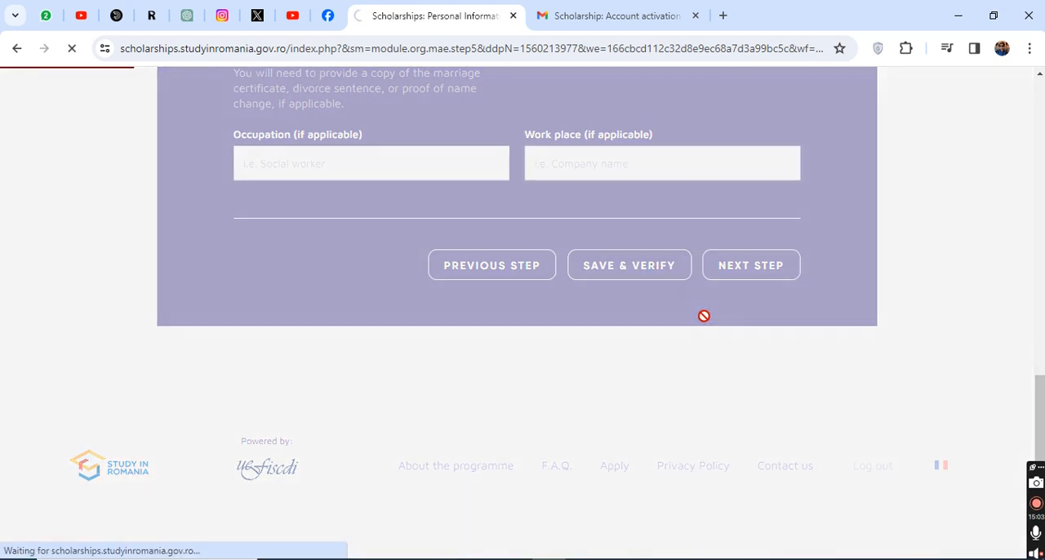
Step: Advance from the Personal information stage to the Select universities stage, leaving the entries in between as they are
{"action": "scroll", "coordinate": [607, 329], "scroll_direction": "down", "scroll_amount": 6}
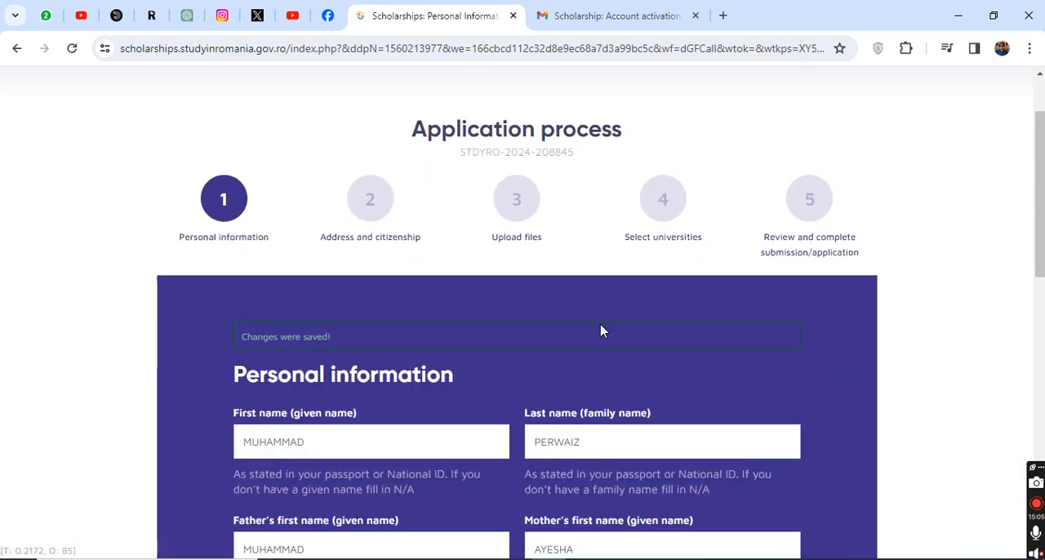
{"action": "scroll", "coordinate": [772, 419], "scroll_direction": "down", "scroll_amount": 4}
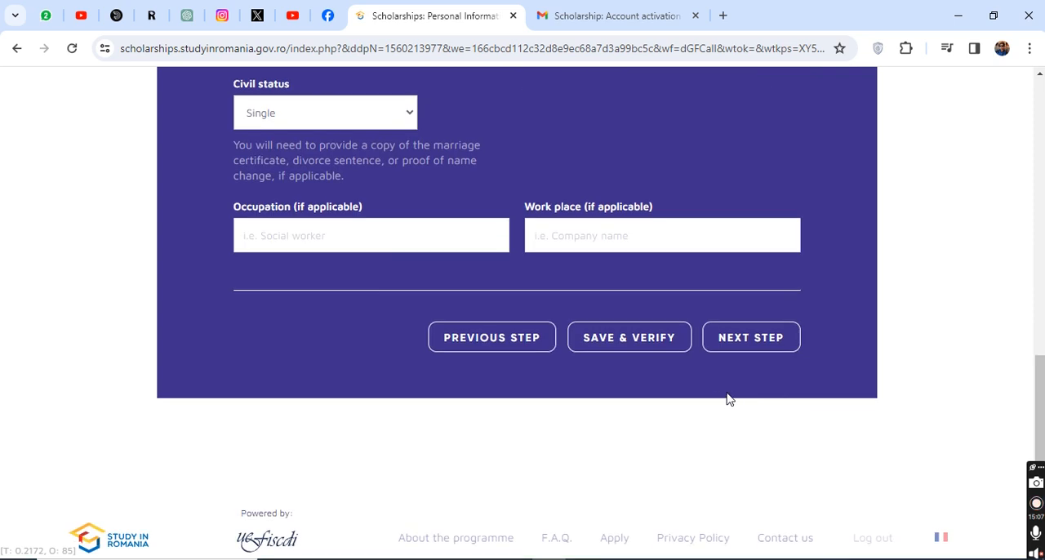
{"action": "left_click", "coordinate": [770, 357]}
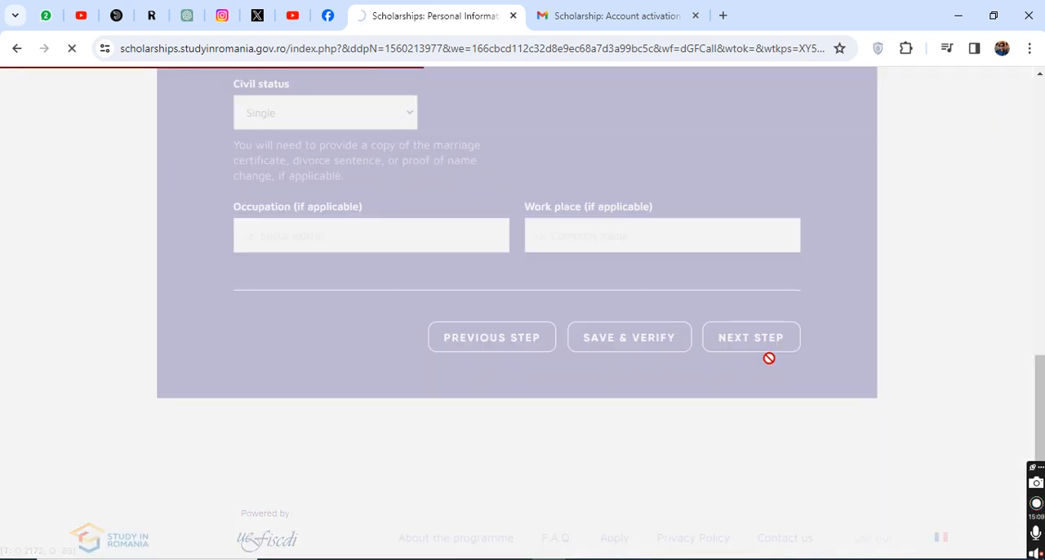
{"action": "scroll", "coordinate": [769, 364], "scroll_direction": "down", "scroll_amount": 5}
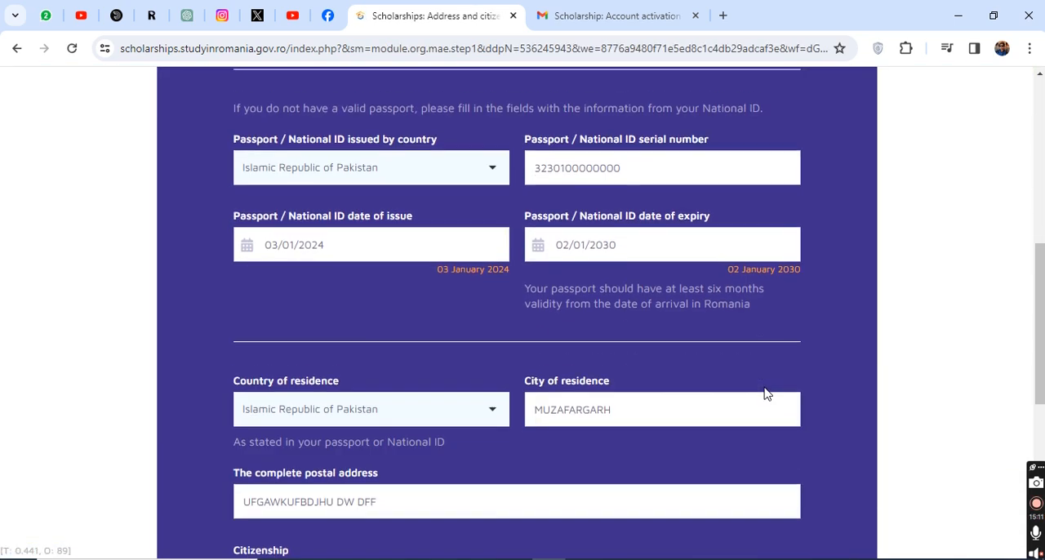
{"action": "scroll", "coordinate": [752, 412], "scroll_direction": "down", "scroll_amount": 1}
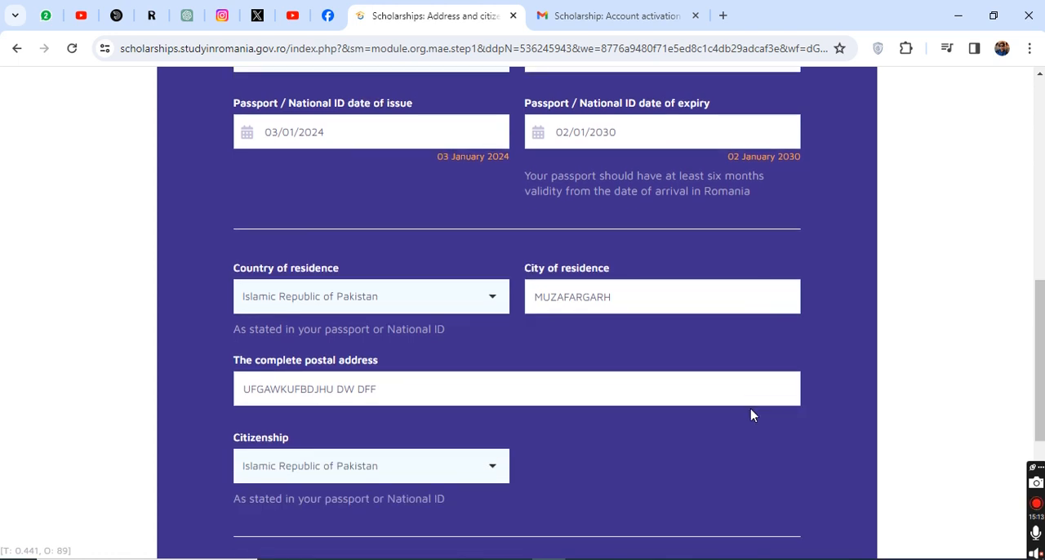
{"action": "scroll", "coordinate": [752, 416], "scroll_direction": "down", "scroll_amount": 3}
{"action": "left_click", "coordinate": [740, 279]}
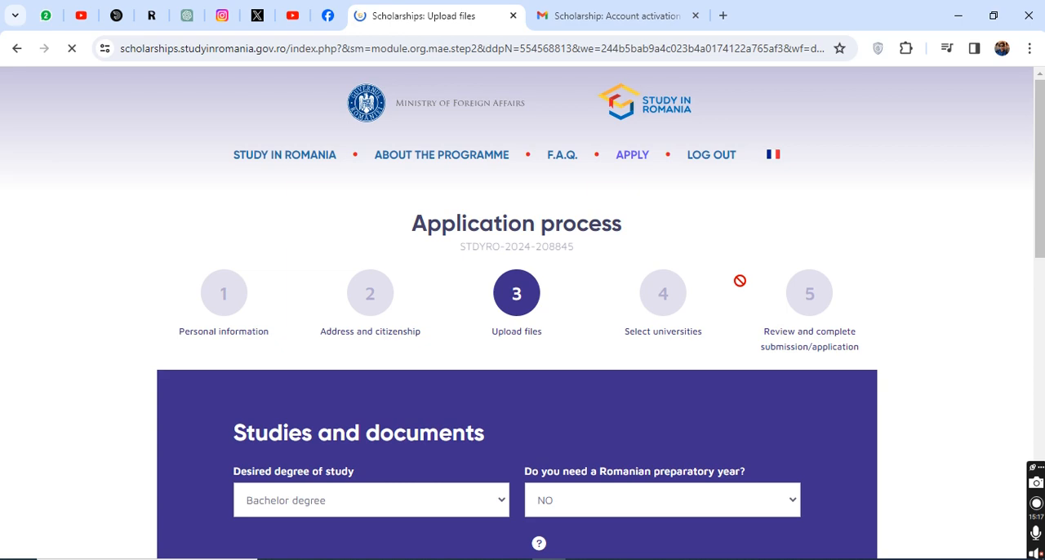
{"action": "scroll", "coordinate": [741, 288], "scroll_direction": "down", "scroll_amount": 15}
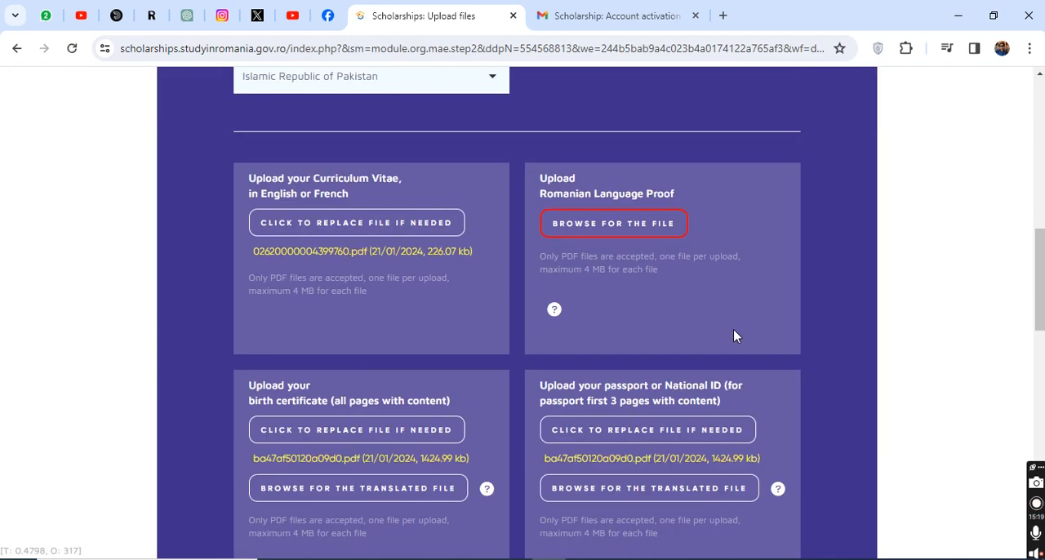
{"action": "scroll", "coordinate": [735, 368], "scroll_direction": "down", "scroll_amount": 10}
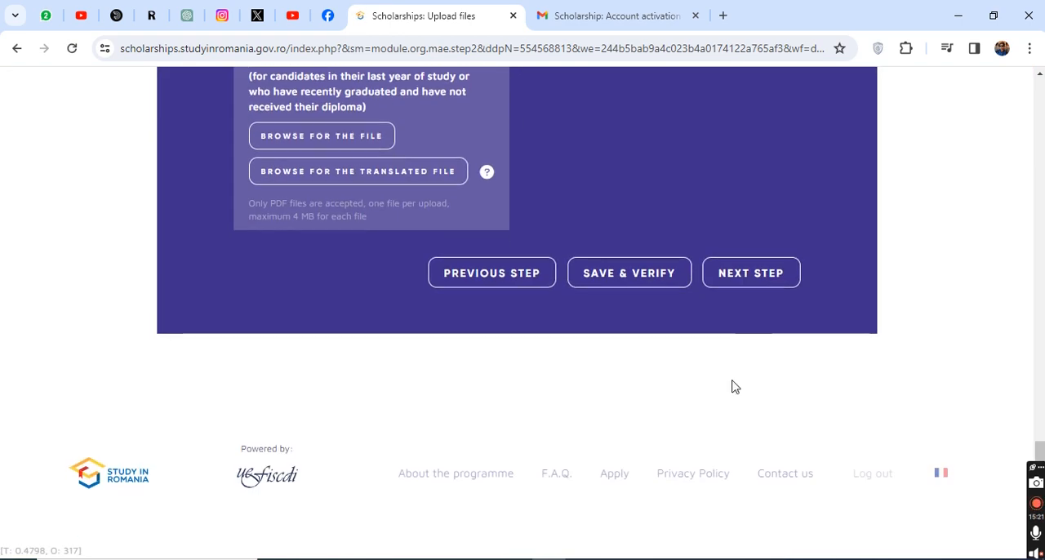
{"action": "left_click", "coordinate": [749, 285]}
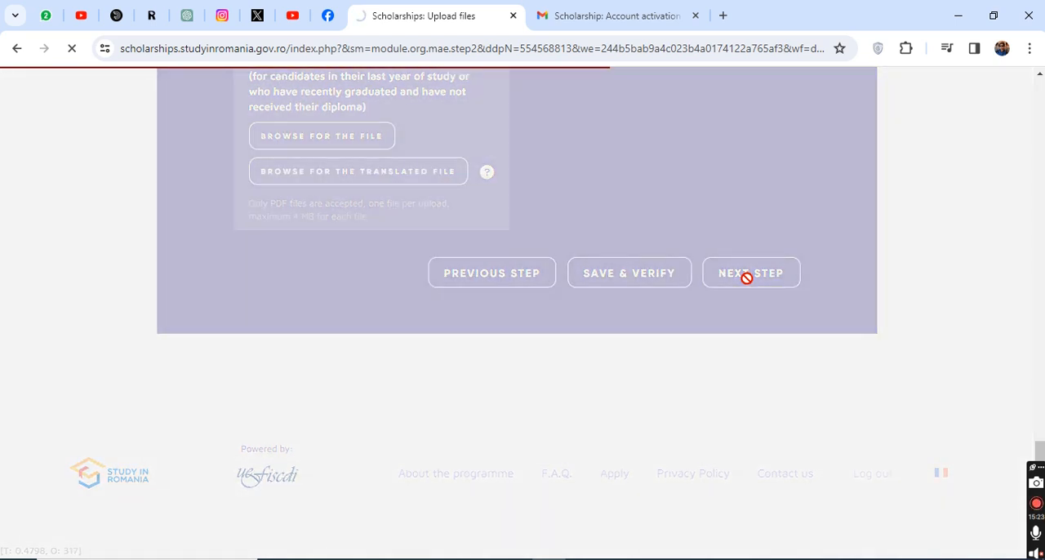
Step: Open the application preview again and look through the personal details and study programme options
{"action": "scroll", "coordinate": [751, 306], "scroll_direction": "down", "scroll_amount": 8}
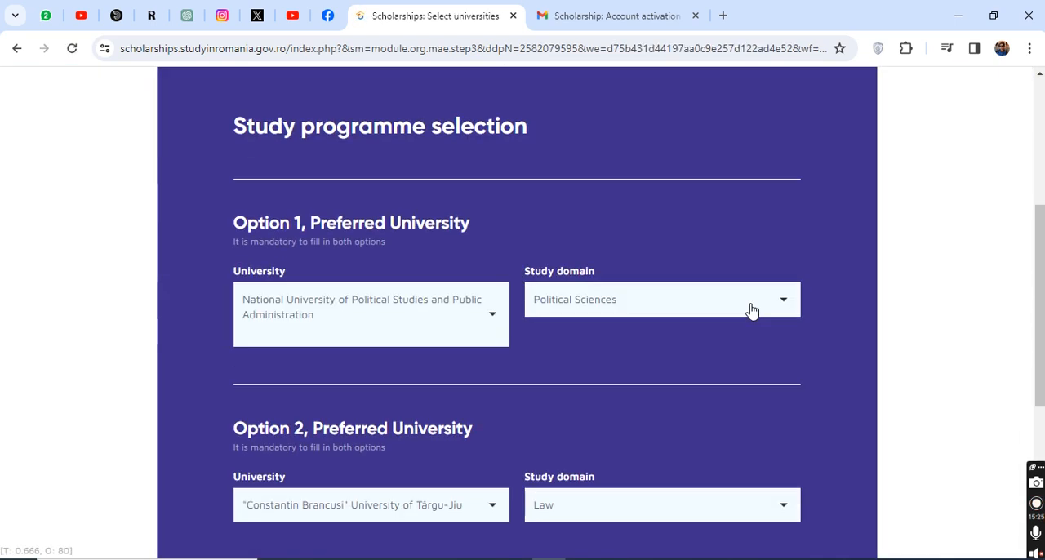
{"action": "left_click", "coordinate": [677, 273]}
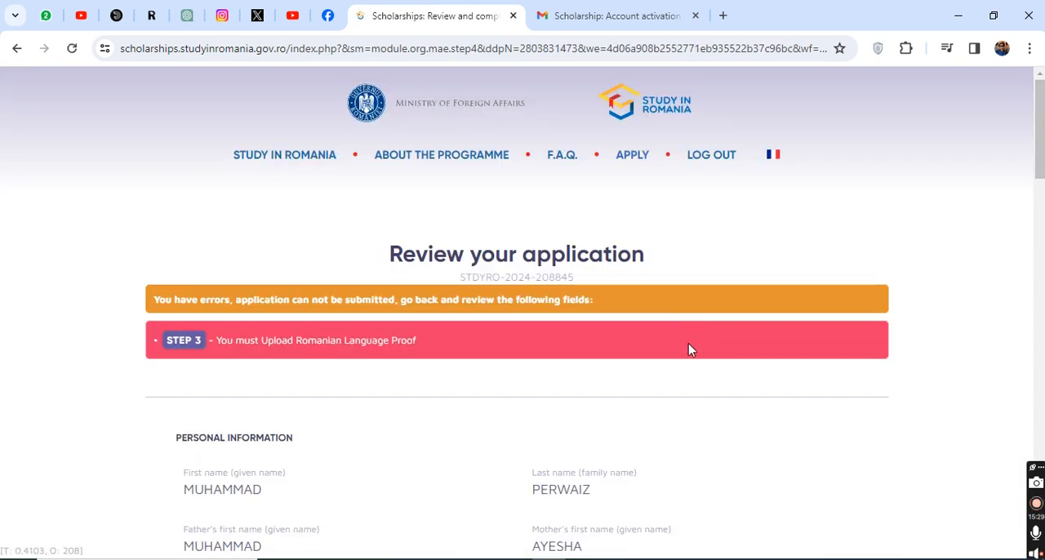
{"action": "scroll", "coordinate": [689, 343], "scroll_direction": "down", "scroll_amount": 9}
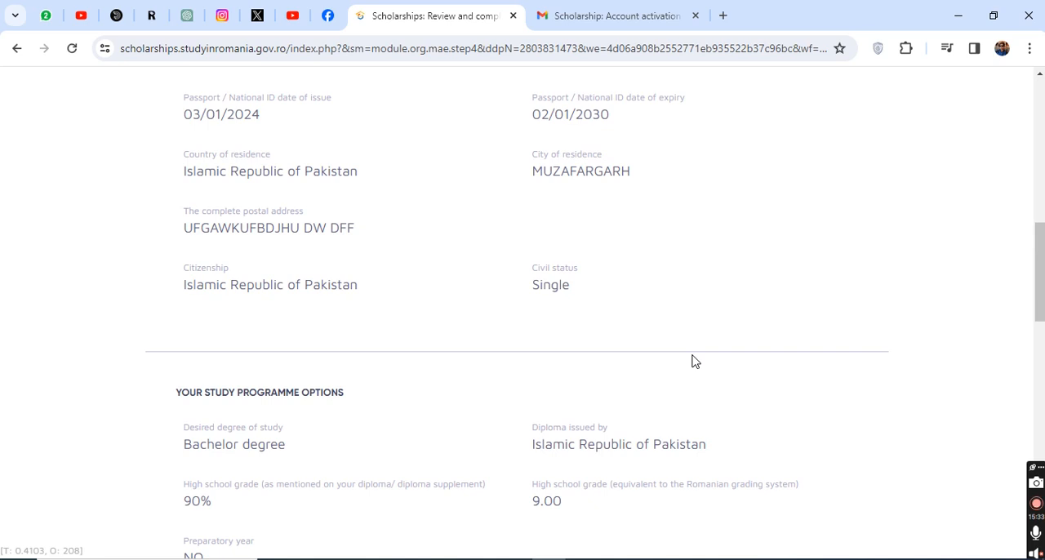
{"action": "scroll", "coordinate": [692, 362], "scroll_direction": "down", "scroll_amount": 3}
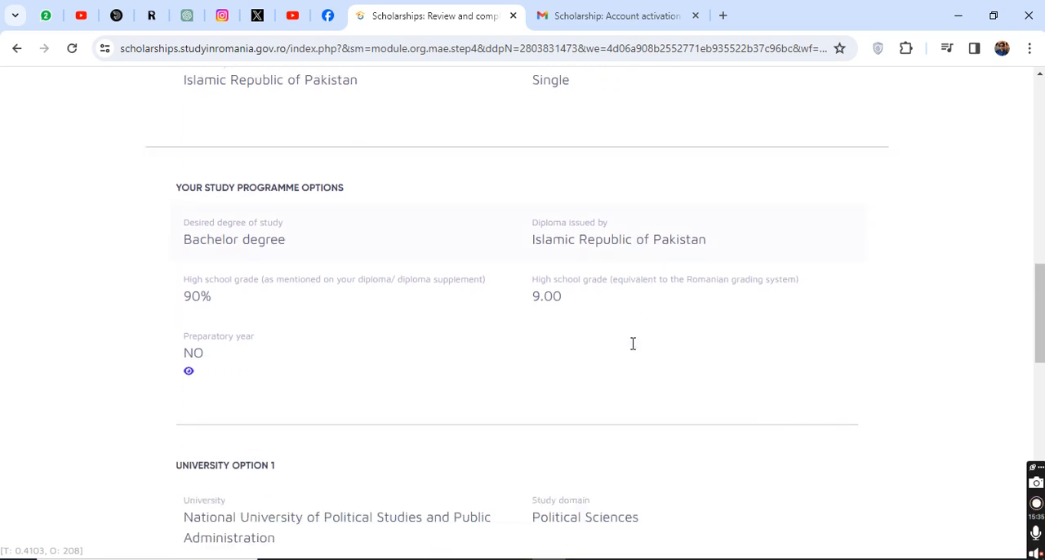